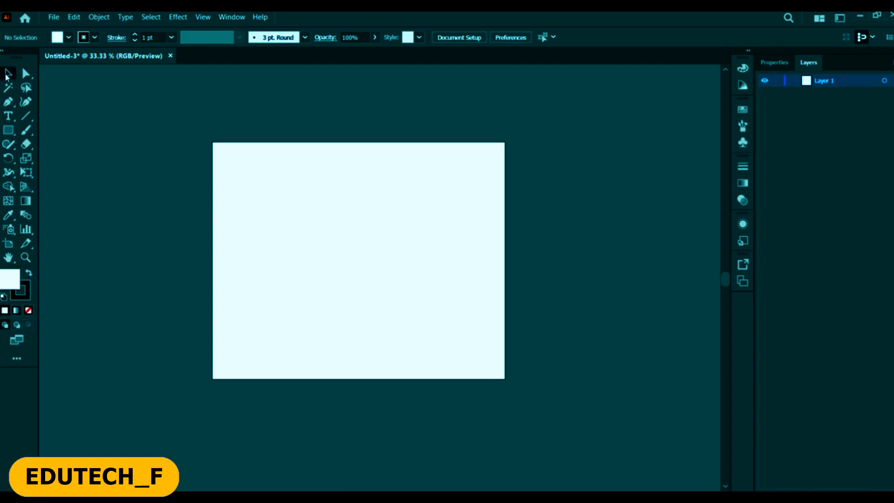
Draw two rectangles, one overlapping the artboard's upper-left corner and one inside the artboard, and move the first one lower.
click(8, 144)
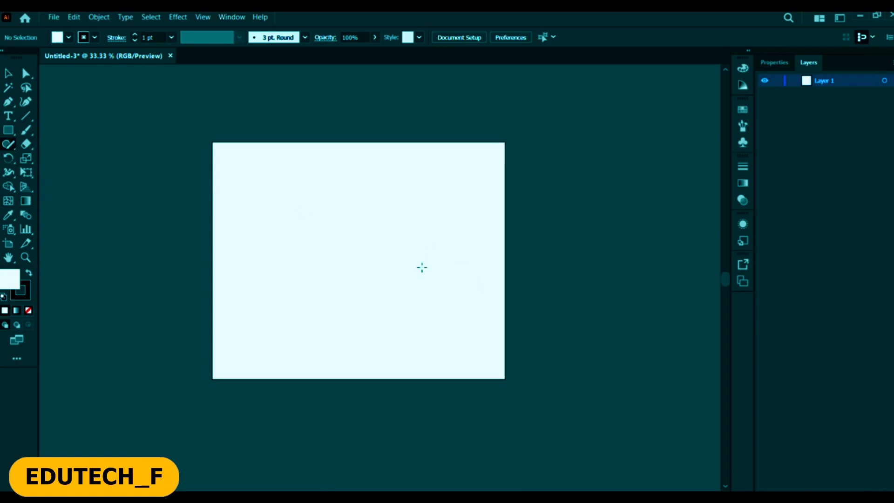
key(v)
click(9, 130)
drag(113, 109, 275, 249)
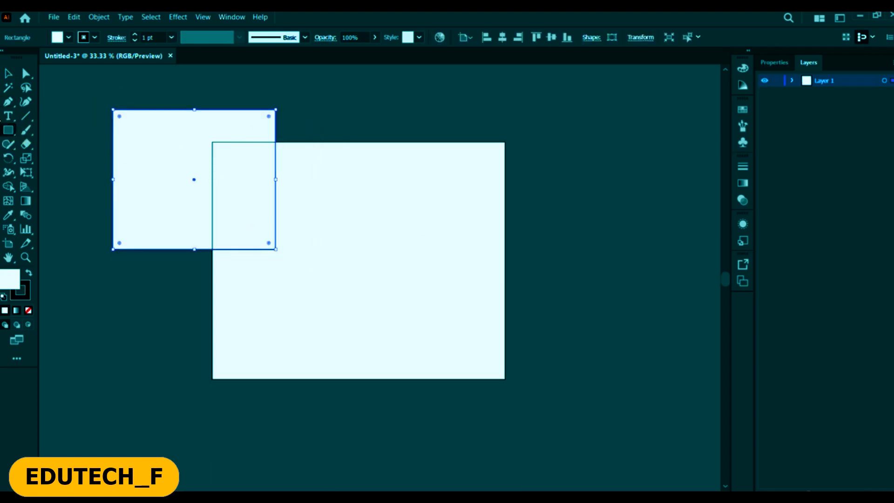
drag(310, 152, 419, 279)
click(8, 74)
drag(250, 233, 249, 280)
Pull the facing lower corners of both rectangles below the artboard, and move the right shape's lowest point to about X 32, Y 985 px.
click(26, 73)
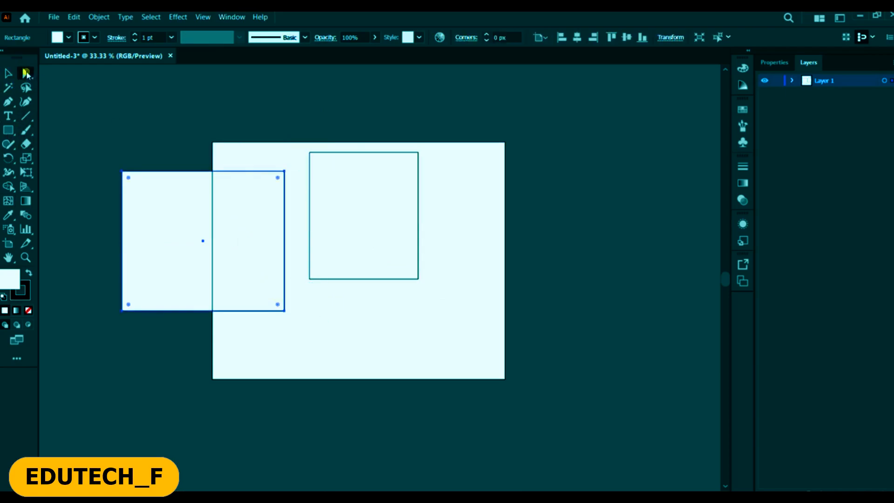
drag(333, 375, 276, 271)
drag(284, 311, 333, 474)
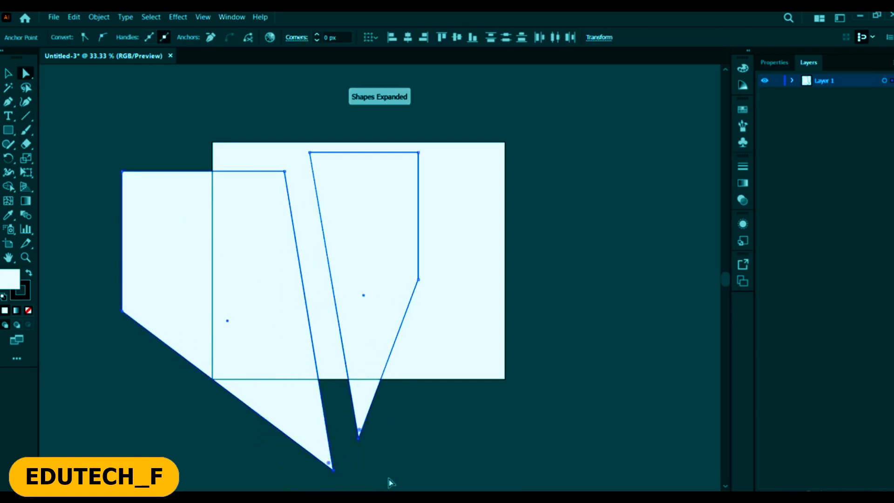
drag(358, 438, 335, 433)
click(343, 443)
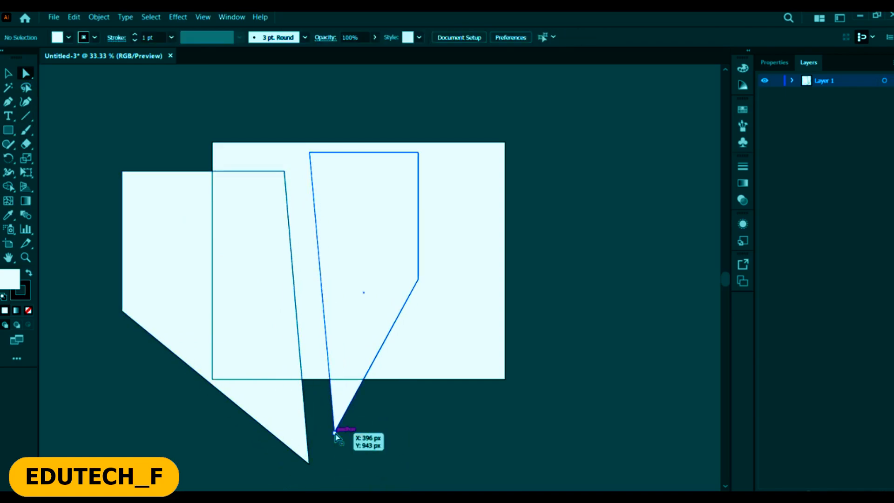
click(334, 433)
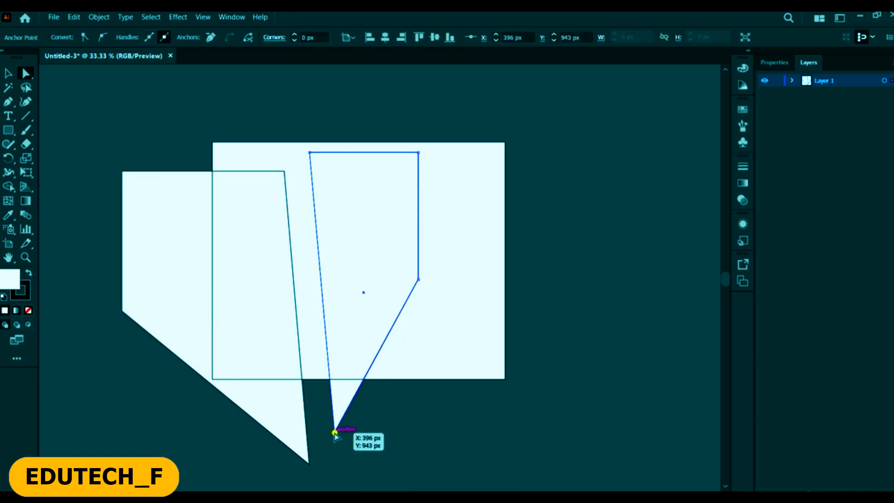
drag(334, 433, 224, 442)
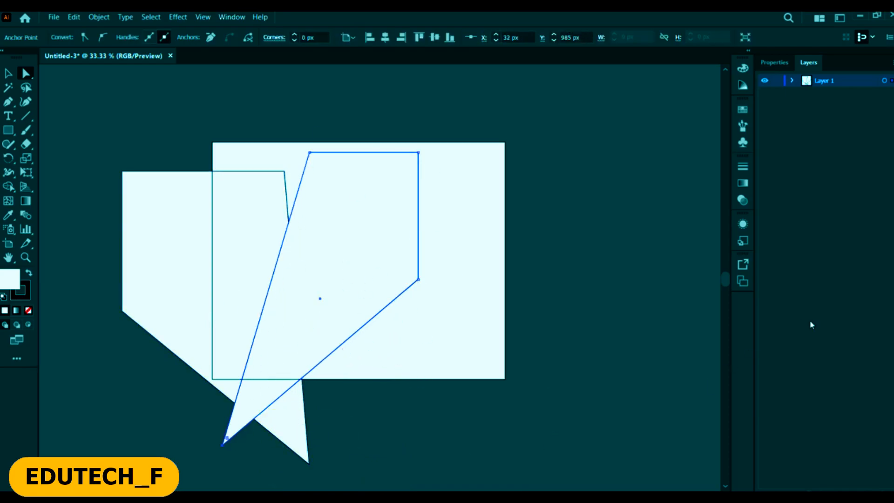
Move both whole shapes so that they overlap each other across the middle of the artboard.
key(v)
drag(320, 205, 677, 206)
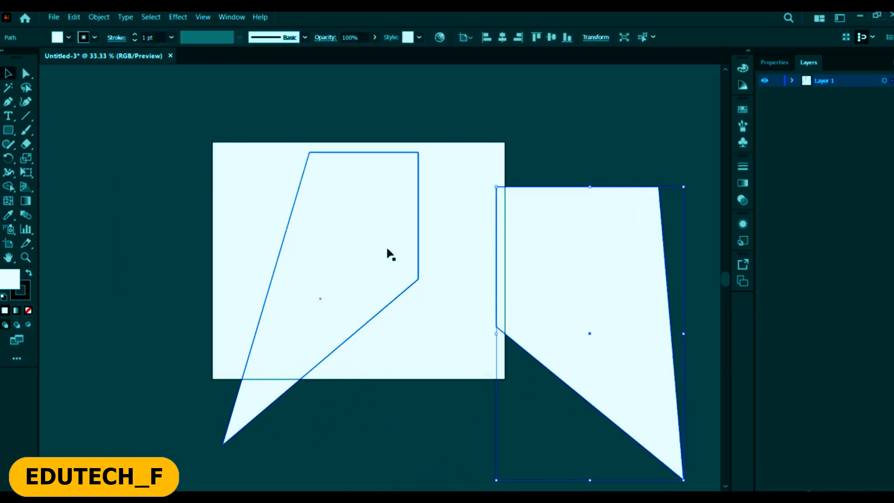
drag(372, 240, 404, 229)
drag(606, 260, 359, 195)
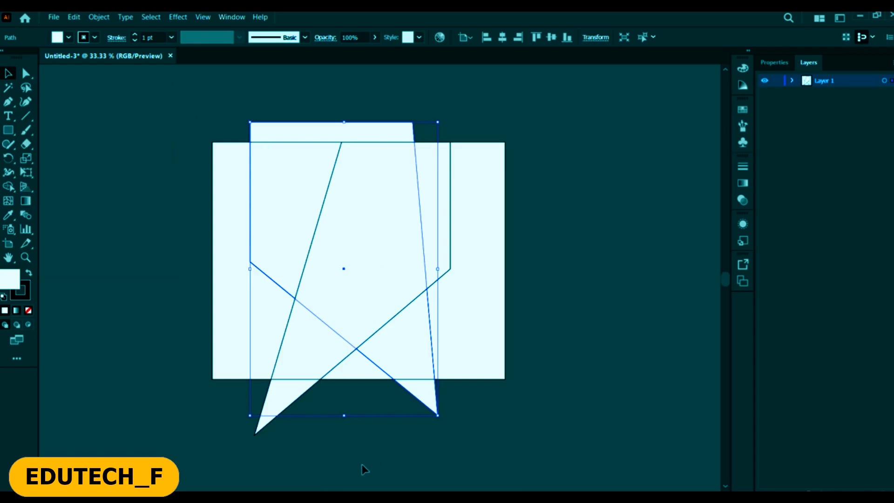
Reposition the slanted shape's lowest anchor point to about X 171, Y 936 px and select its upper-right anchor point.
key(a)
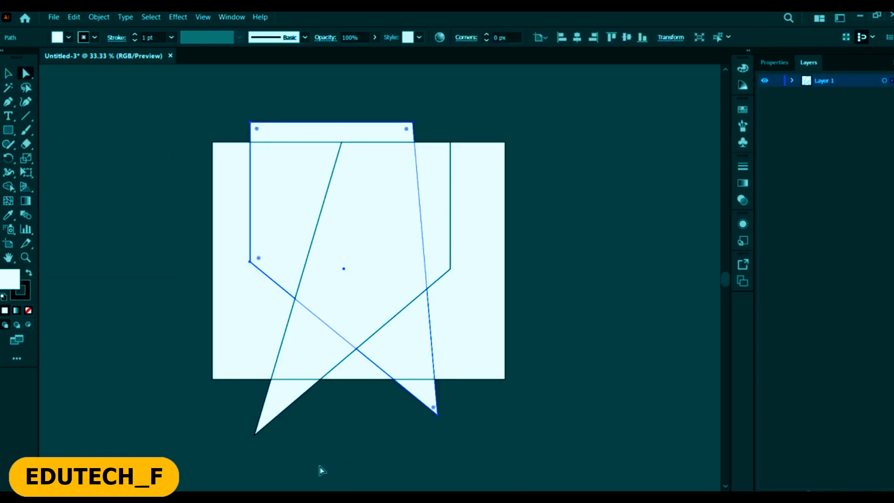
drag(321, 470, 254, 431)
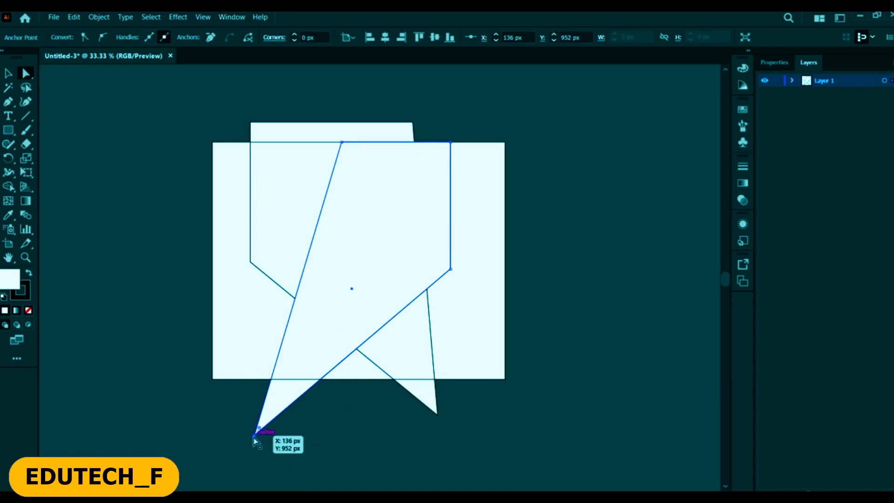
drag(255, 435, 332, 446)
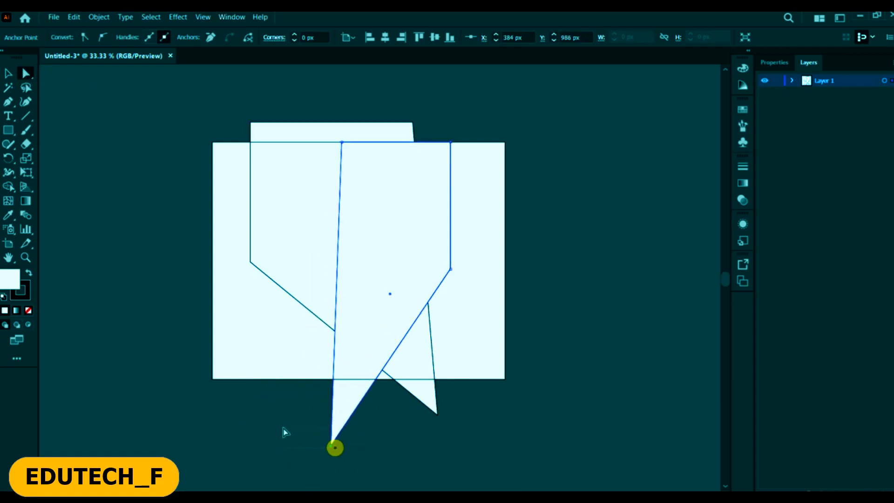
drag(327, 450, 265, 429)
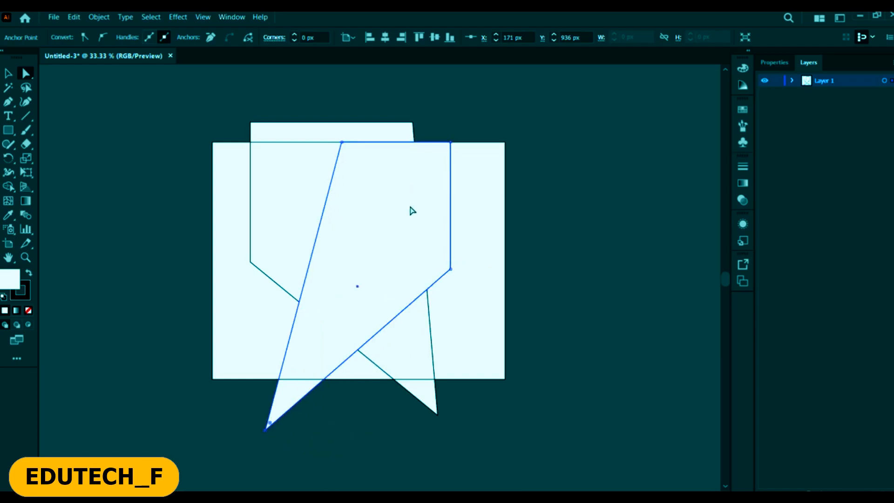
click(475, 173)
click(450, 142)
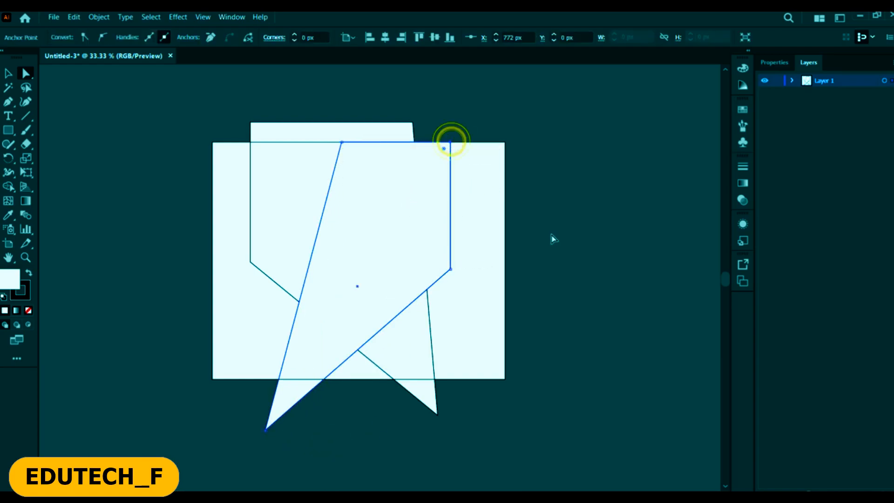
click(546, 232)
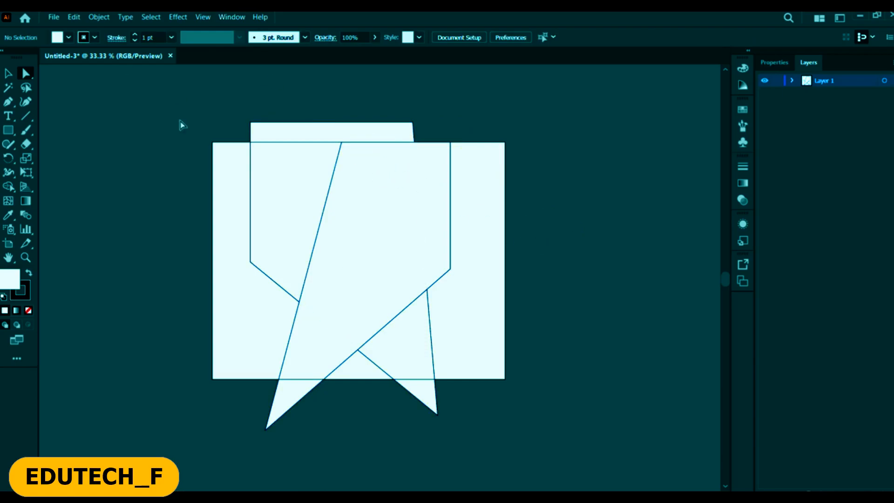
Place a duplicate of the slanted front shape to the right of the artboard.
click(384, 204)
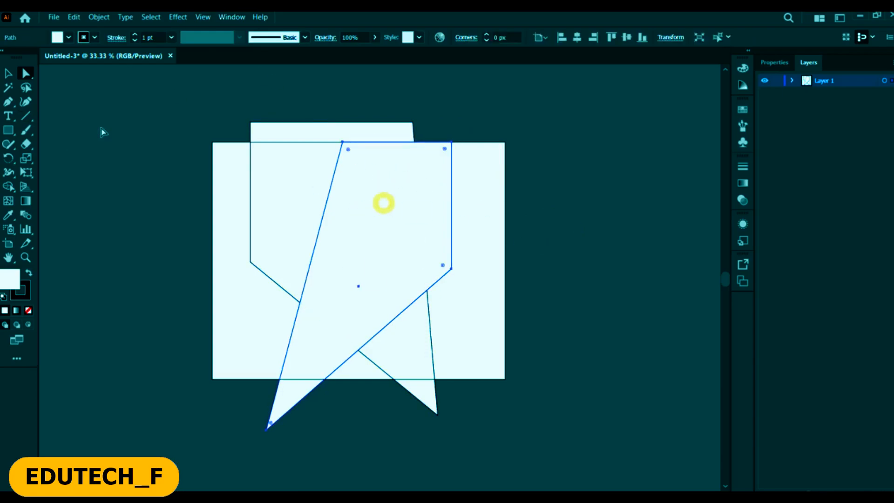
click(650, 249)
click(412, 202)
drag(385, 206, 624, 229)
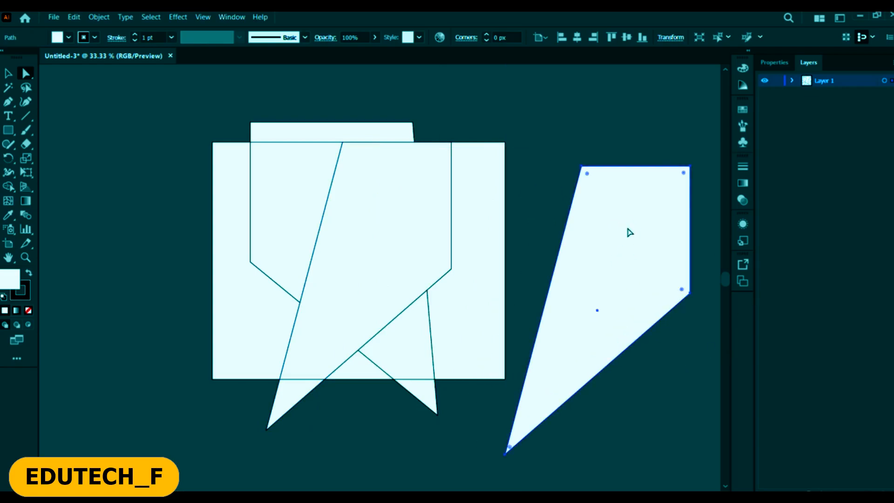
Make two more duplicates of the slanted shape, one over the artboard's upper-right corner and one left of the artboard.
click(8, 73)
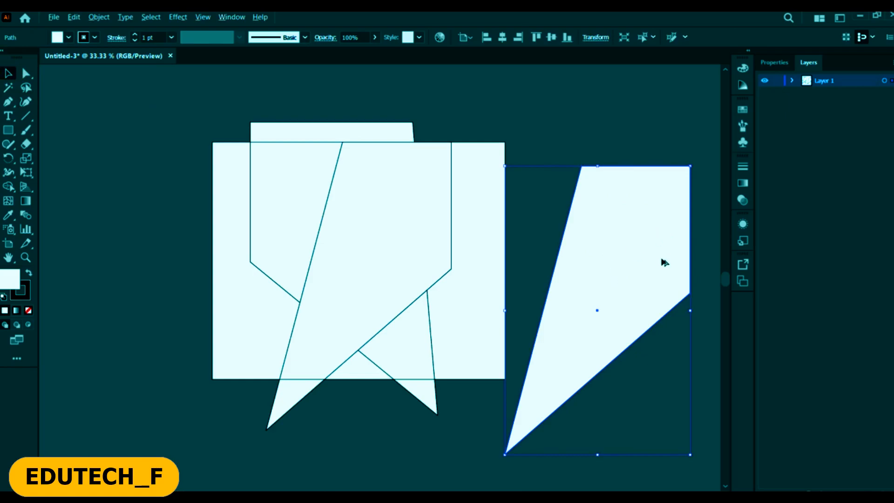
drag(657, 257, 511, 178)
scroll(513, 145, down, 1)
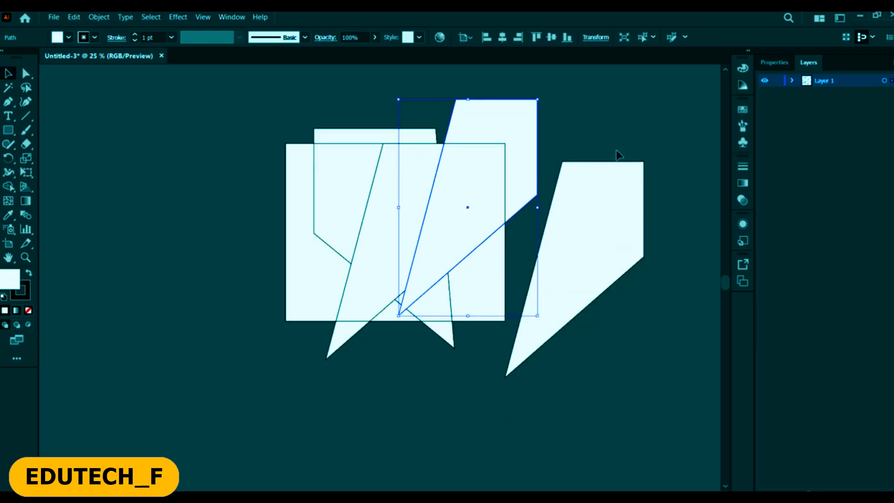
scroll(602, 156, up, 1)
drag(470, 157, 120, 190)
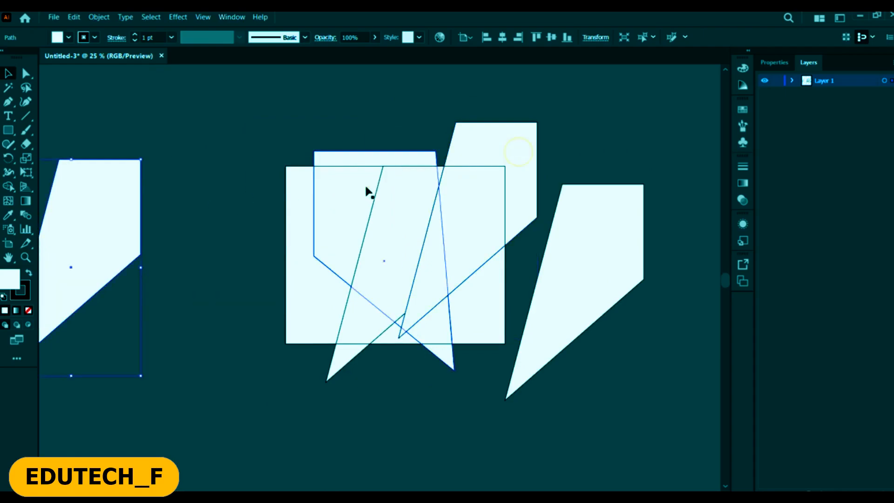
Reposition the wide rear shape toward the area left of the artboard, and delete all artwork.
click(367, 186)
drag(351, 190, 158, 308)
drag(240, 319, 258, 137)
key(ctrl+a)
key(Delete)
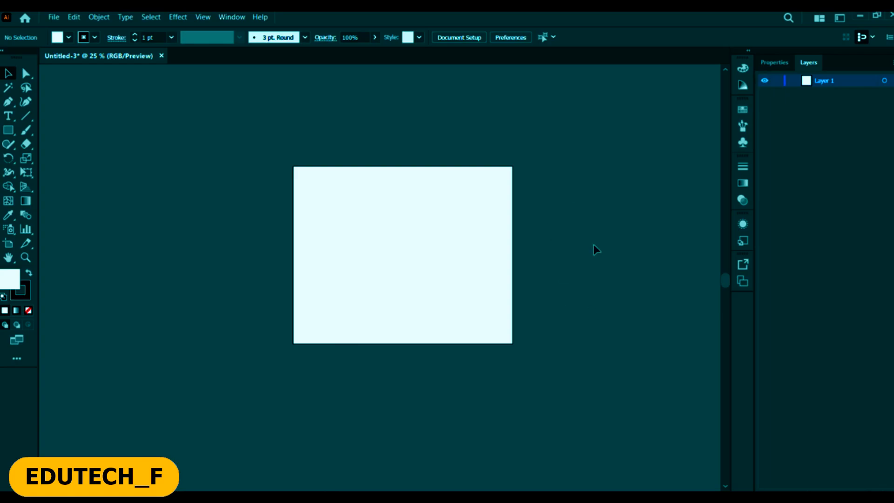
scroll(591, 239, down, 1)
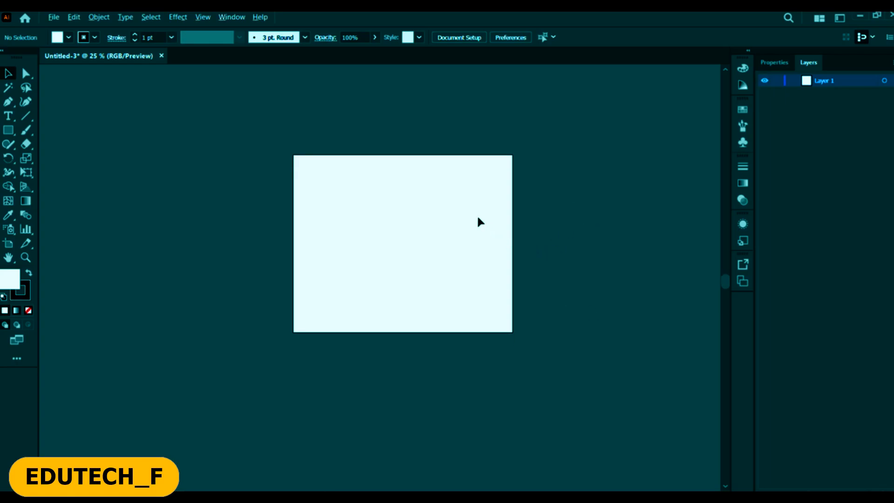
scroll(477, 214, up, 1)
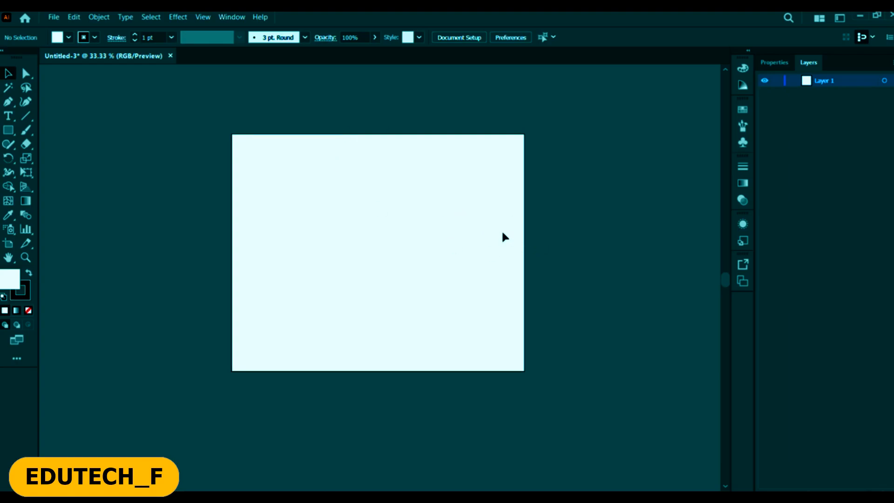
scroll(392, 204, down, 2)
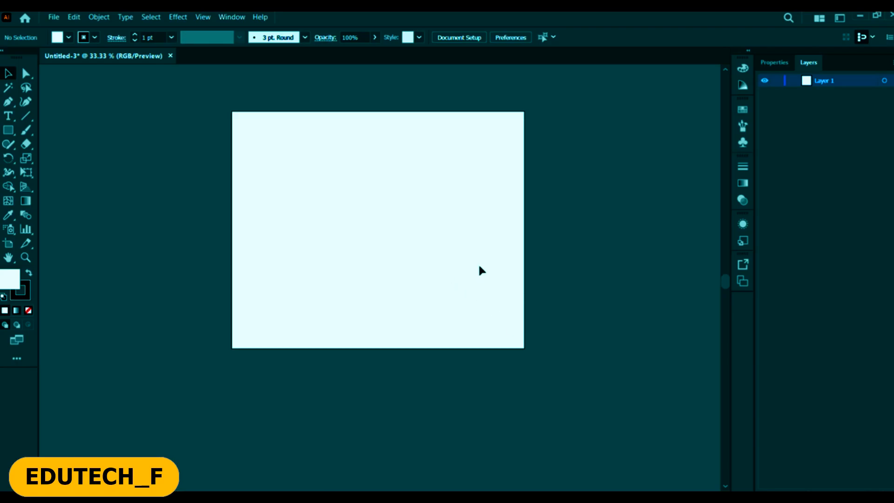
scroll(401, 234, right, 3)
scroll(358, 191, up, 1)
scroll(328, 186, up, 4)
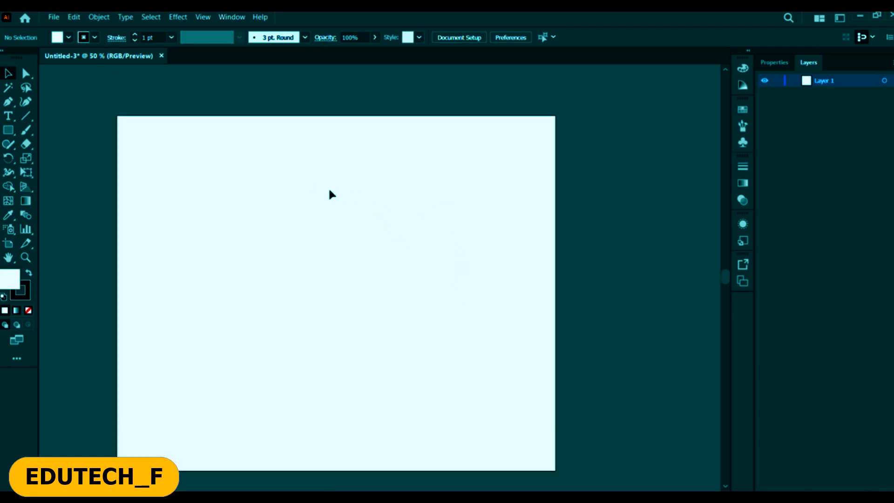
scroll(358, 192, down, 2)
scroll(359, 196, up, 1)
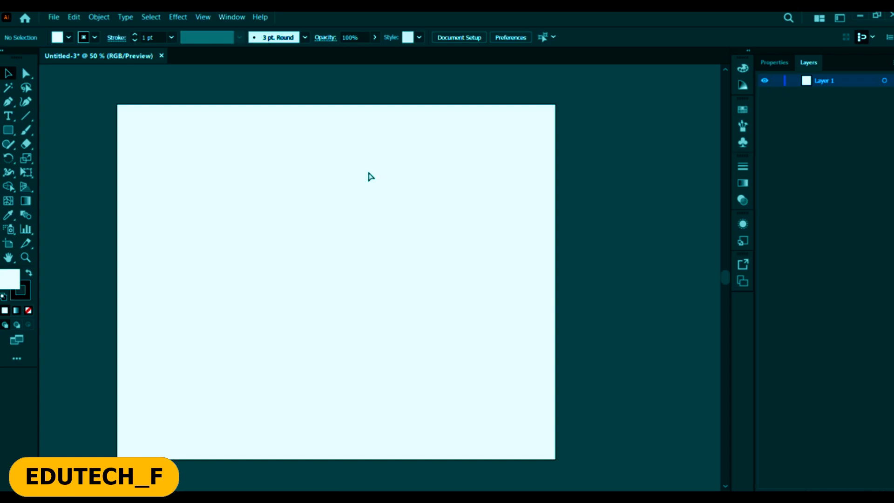
Create a landscape 1366 x 768 px RGB document with one artboard from the Common preset, and close it again.
key(ctrl+n)
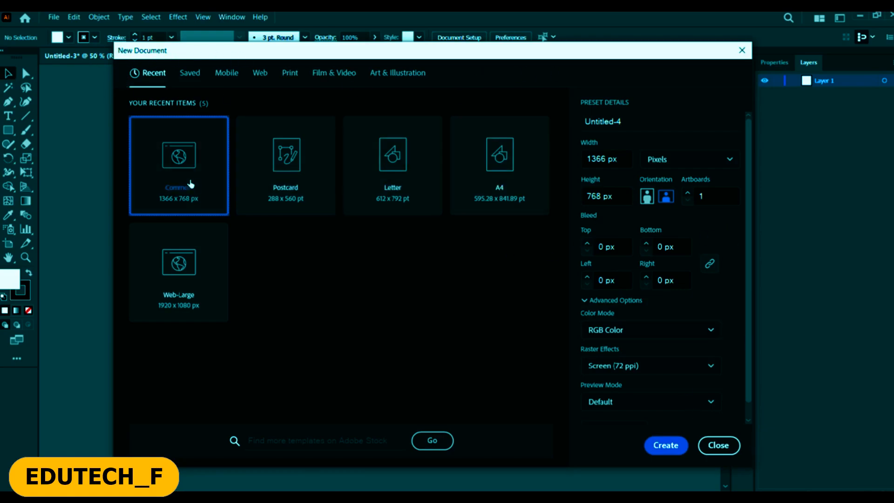
key(Tab)
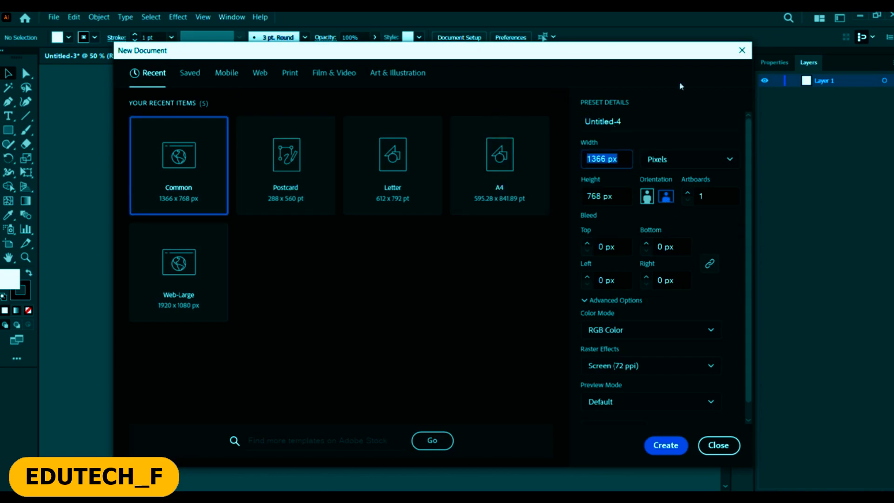
click(652, 117)
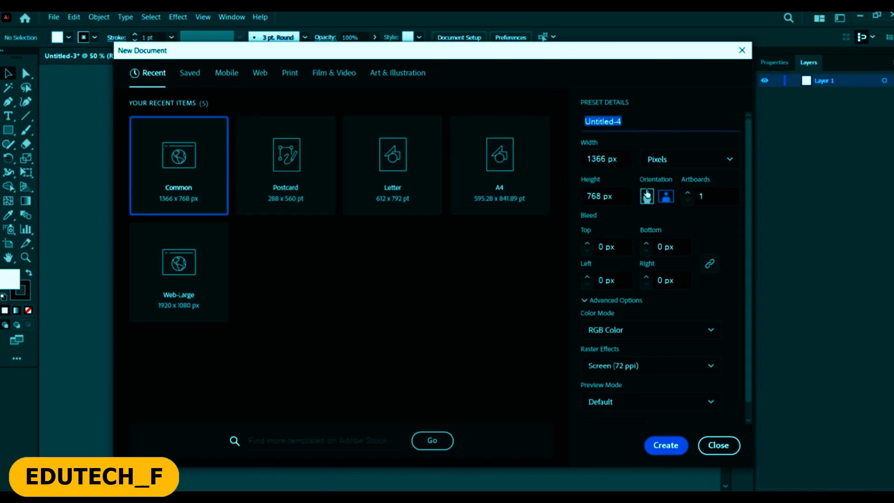
click(687, 160)
click(709, 162)
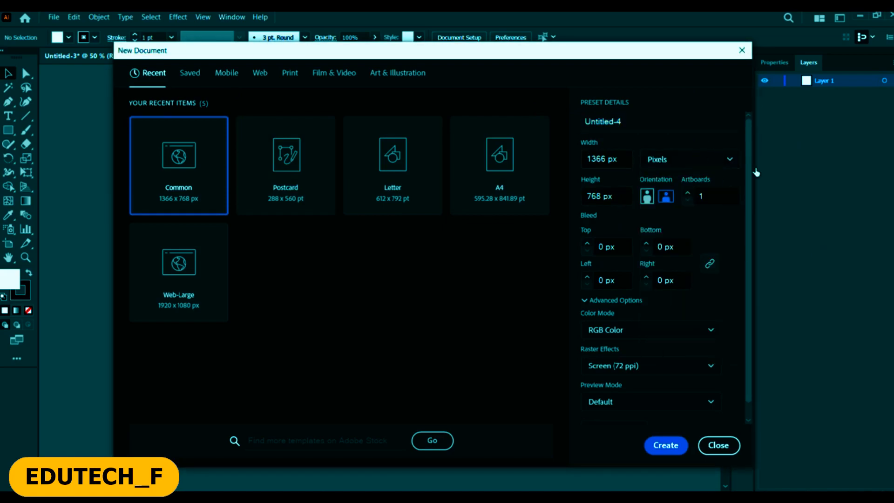
click(729, 205)
scroll(667, 445, down, 1)
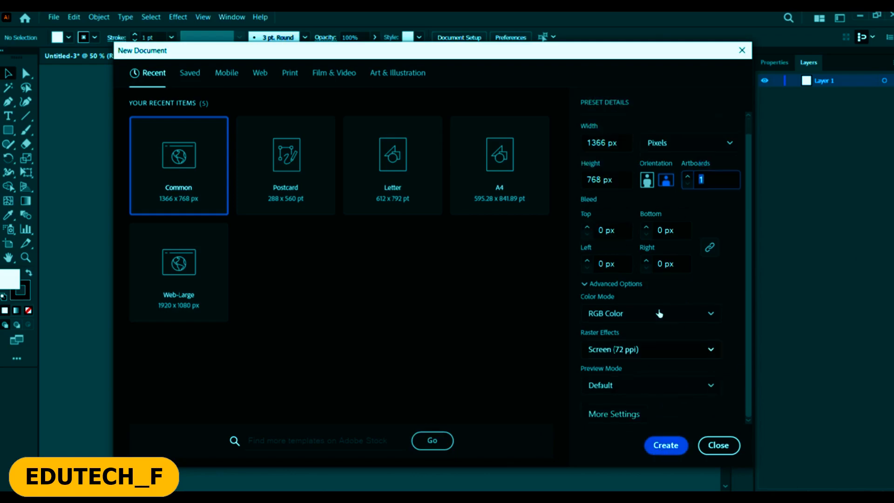
click(666, 445)
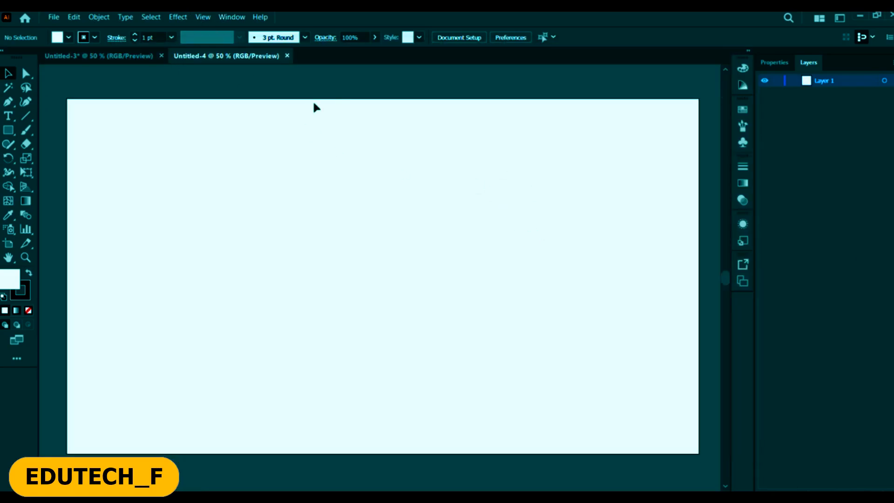
click(287, 56)
Draw four rectangles: a small one left of the artboard, a tall one and a wide one overlapping it, and a thin vertical strip.
scroll(532, 264, down, 2)
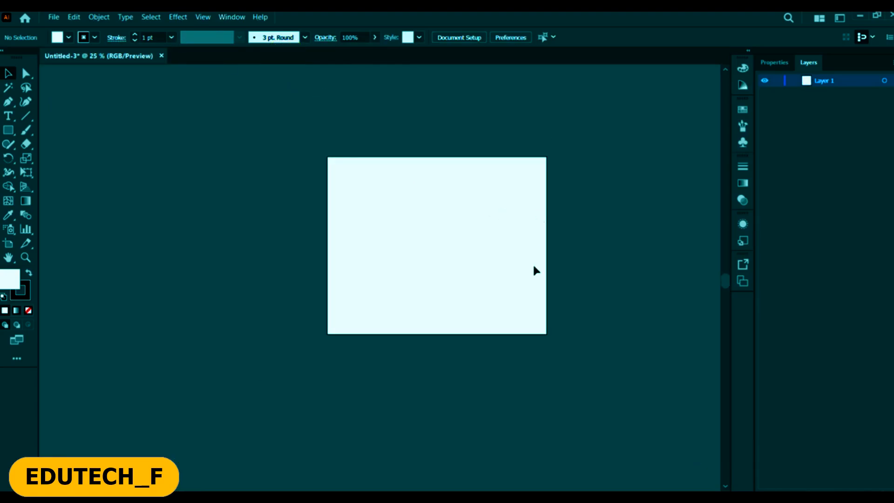
scroll(527, 253, up, 1)
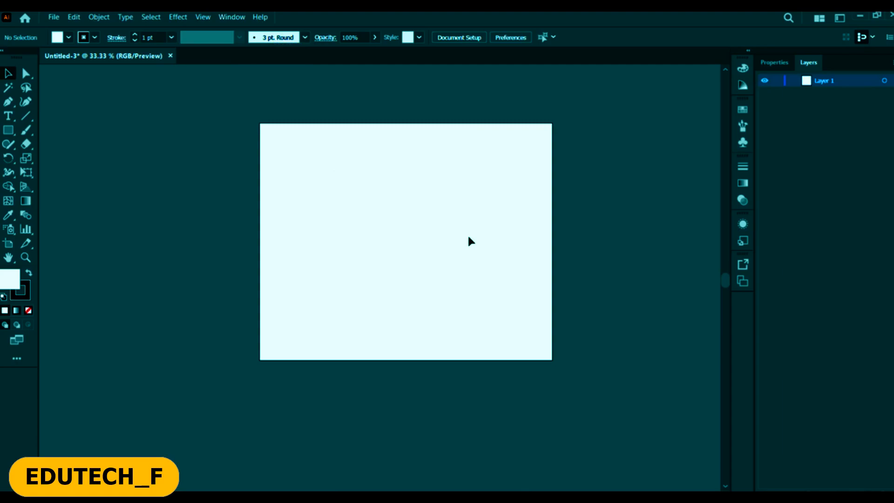
click(8, 130)
drag(182, 130, 256, 208)
drag(389, 195, 536, 381)
drag(643, 192, 389, 118)
drag(225, 311, 224, 203)
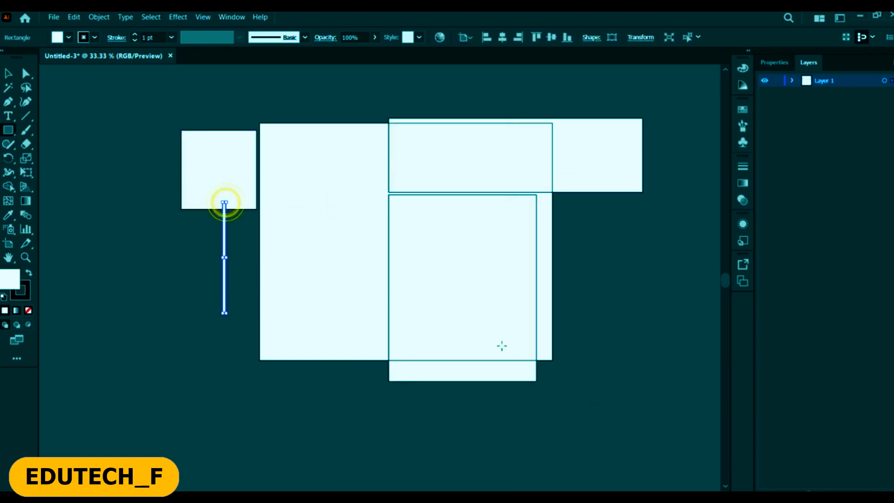
Delete all four rectangles on and around the artboard, leaving the document empty.
click(8, 74)
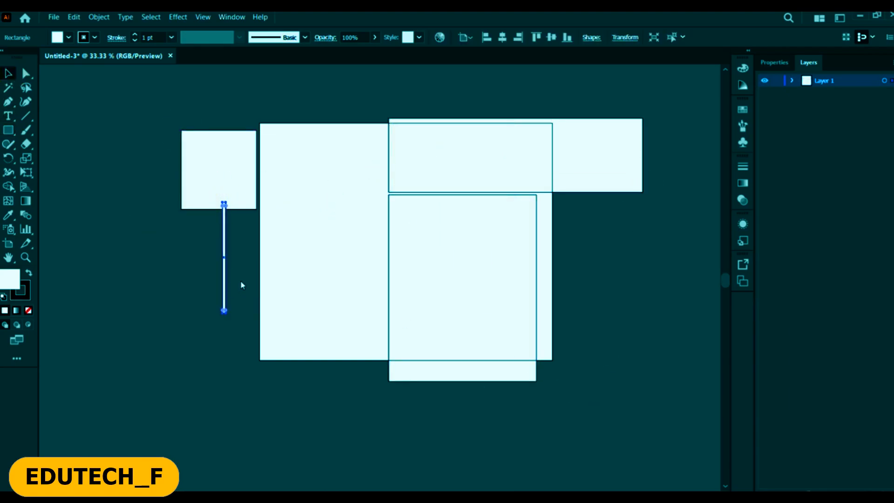
key(ctrl+s)
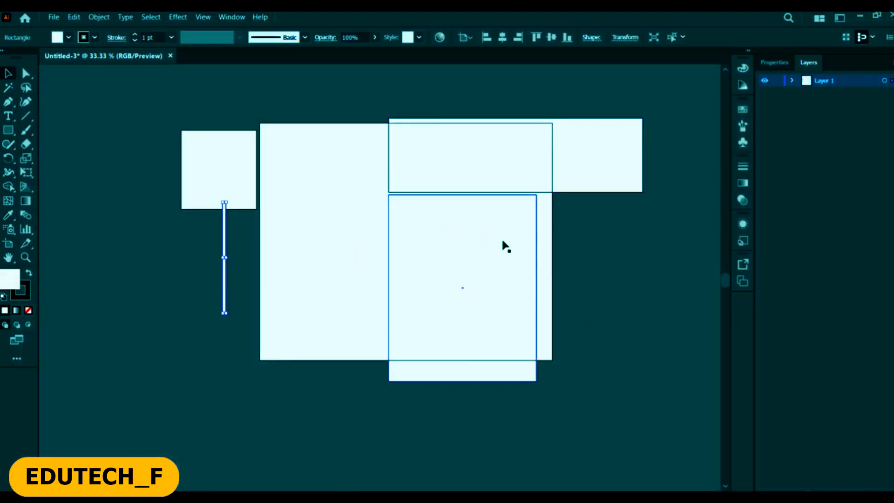
key(ctrl+minus)
key(ctrl+minus)
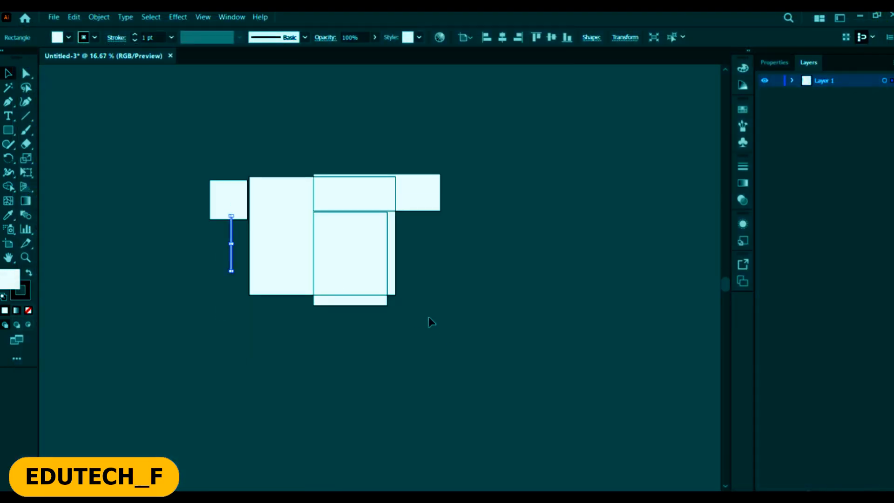
drag(457, 359, 259, 201)
key(Delete)
drag(325, 360, 160, 144)
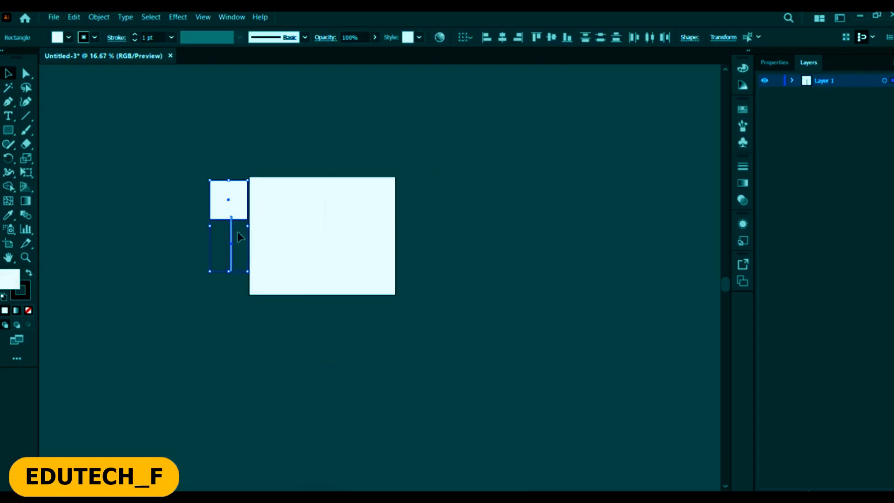
key(Delete)
scroll(349, 221, up, 1)
scroll(378, 250, up, 1)
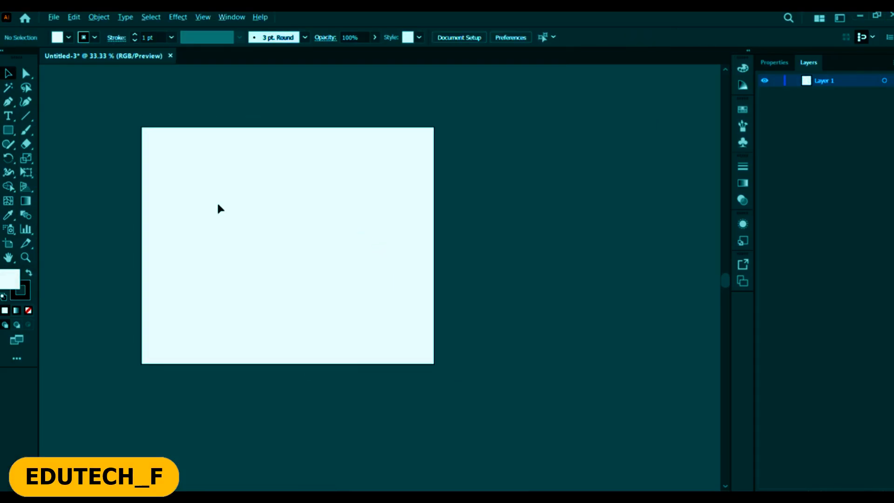
Draw a nearly square rectangle on the empty canvas to the right of the artboard.
click(8, 130)
drag(493, 200, 633, 322)
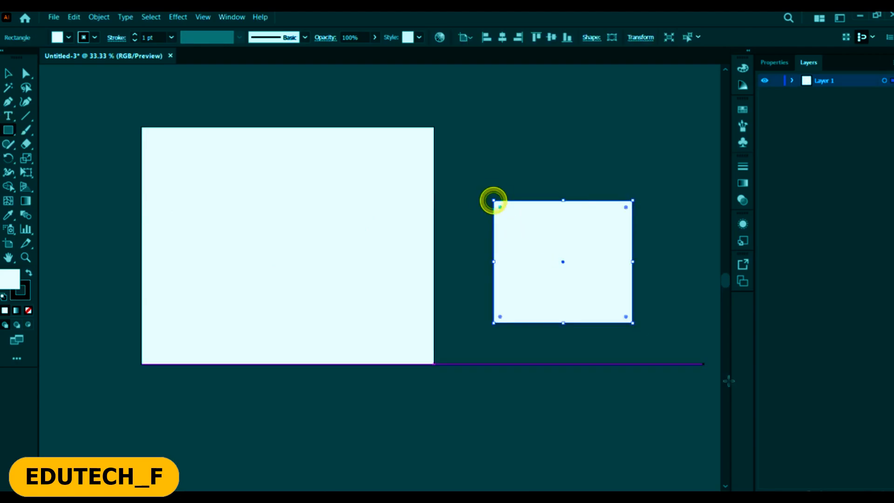
click(8, 74)
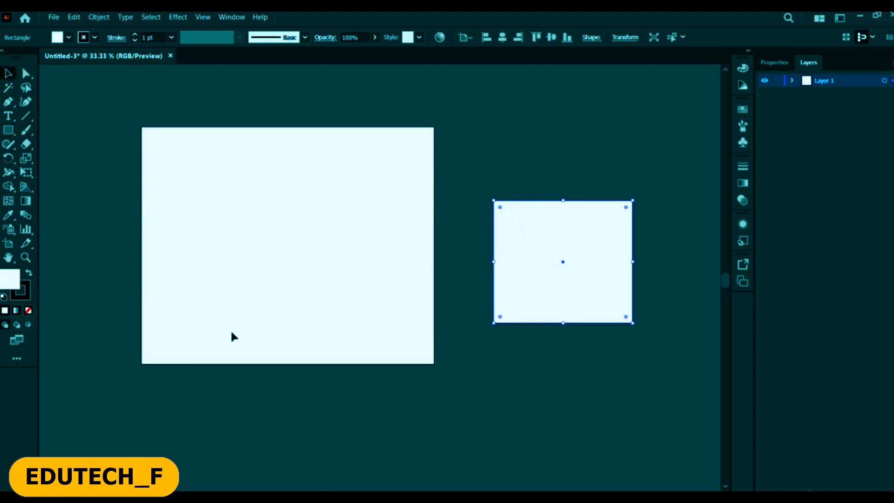
Switch the active colour setting back and forth between fill and stroke, ending with the stroke active.
key(x)
key(x)
key(x)
key(x)
key(x)
key(x)
key(x)
Give the rectangle a red fill and a blue stroke from the colour swatches.
click(68, 38)
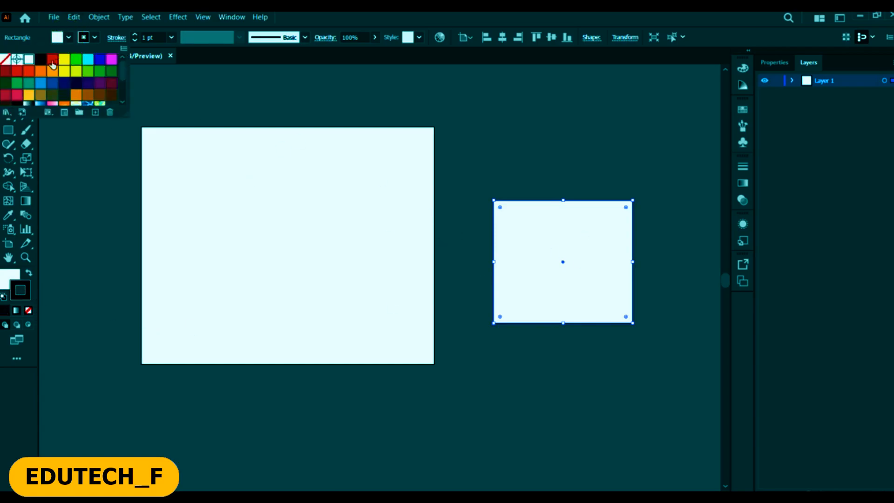
click(53, 64)
click(93, 38)
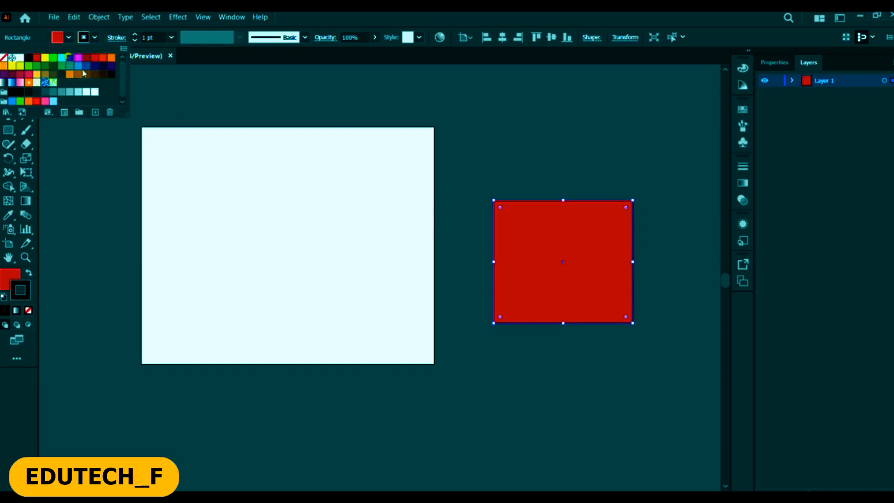
click(69, 57)
Set the rectangle's stroke weight to 36 pt and move it slightly up and closer to the artboard.
click(152, 38)
click(155, 38)
scroll(156, 38, up, 6)
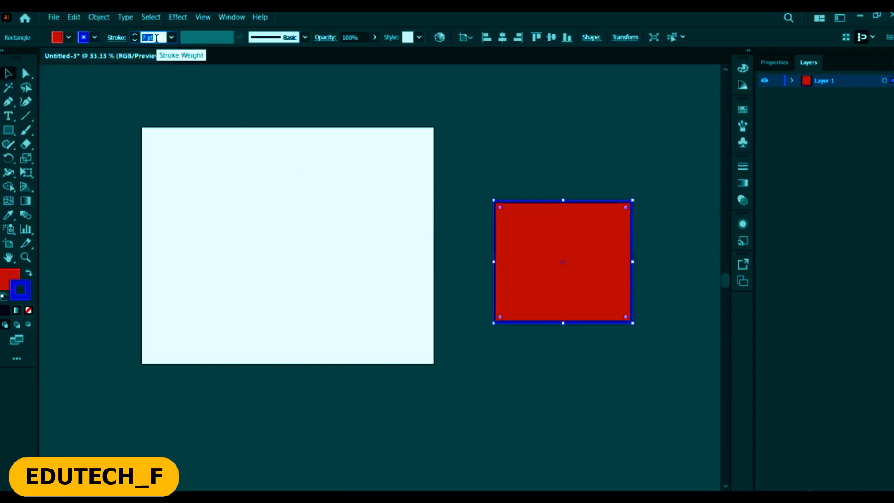
scroll(156, 38, up, 20)
click(607, 153)
mouse_move(574, 232)
mouse_down()
mouse_move(507, 174)
mouse_move(566, 202)
mouse_up()
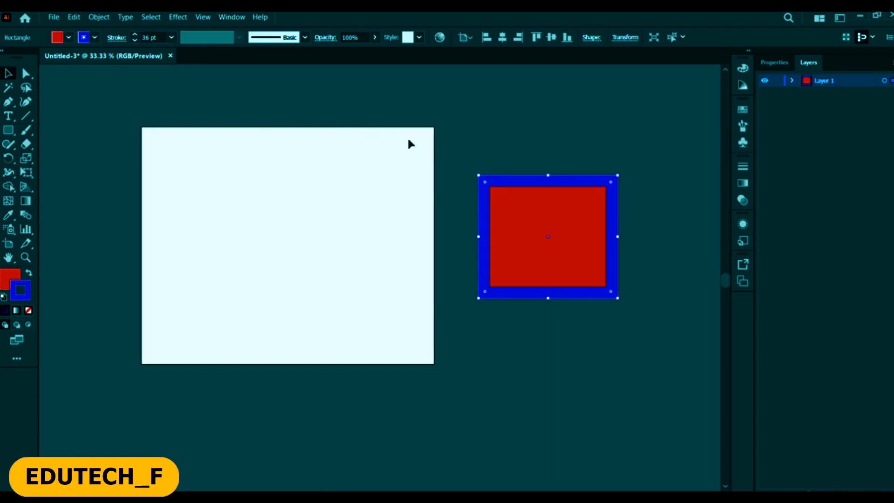
drag(512, 223, 500, 222)
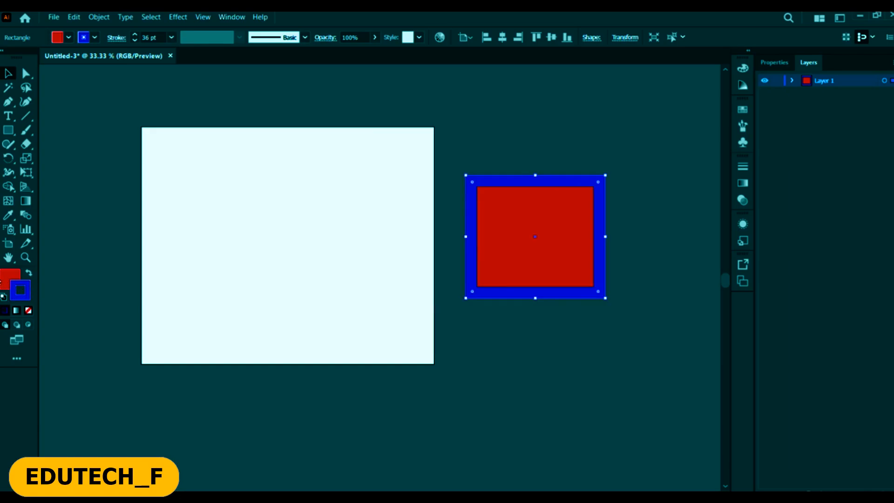
Change the rectangle's fill to bright green 06C900 using the Color Picker.
key(x)
double_click(15, 285)
click(627, 311)
click(689, 287)
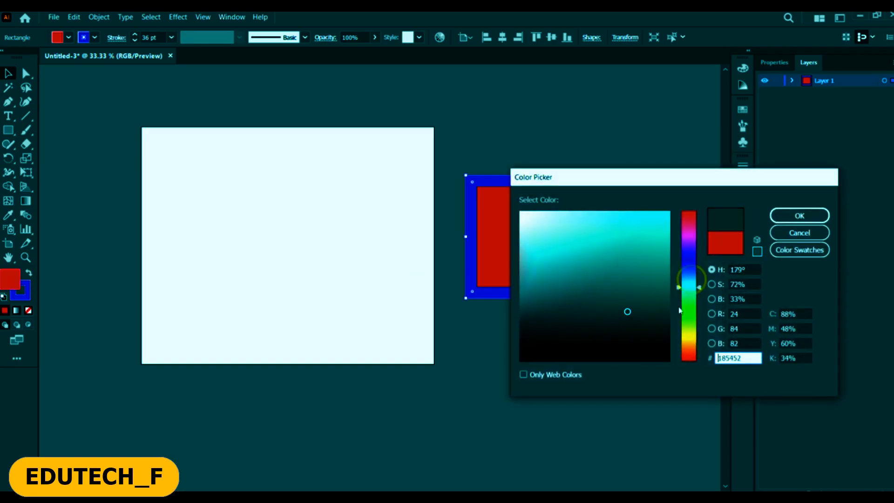
click(682, 313)
drag(660, 260, 679, 242)
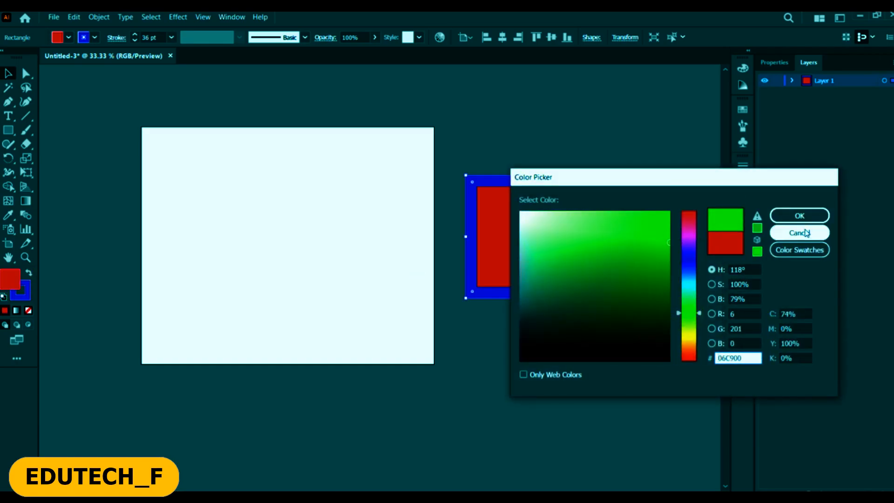
click(798, 216)
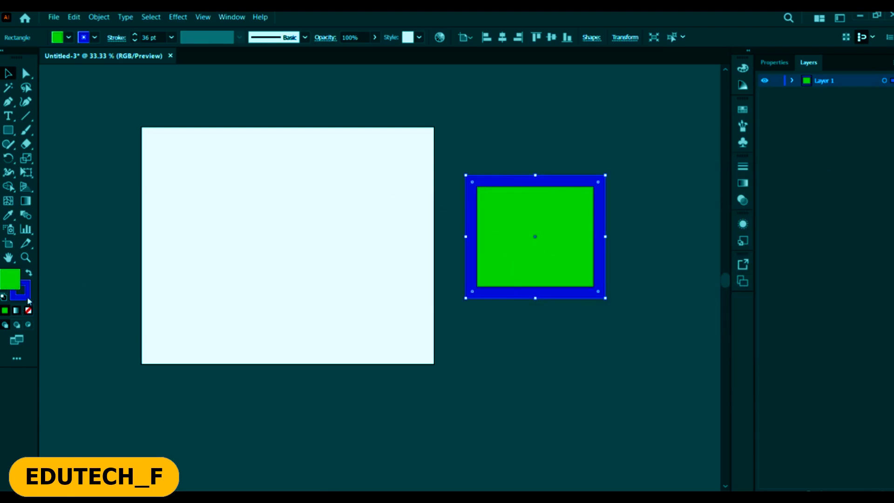
Change the rectangle's stroke to dark navy blue 000D84 using the Color Picker.
key(x)
double_click(21, 290)
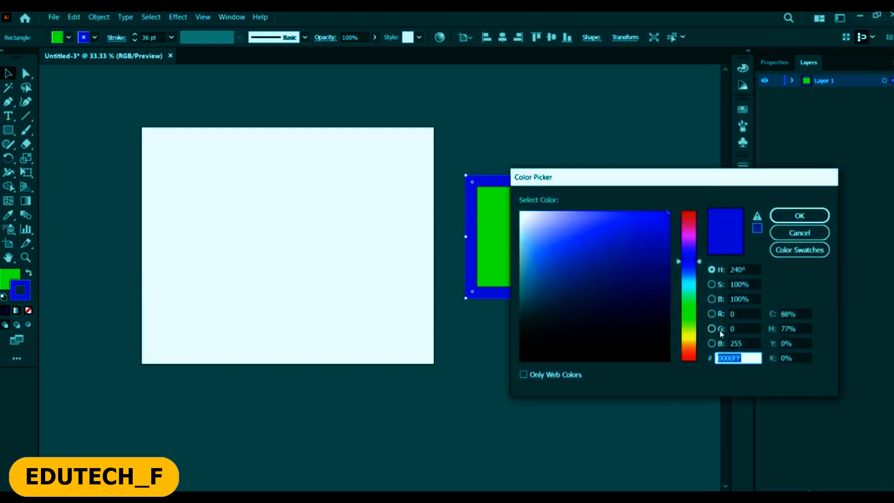
click(688, 264)
drag(659, 287, 671, 211)
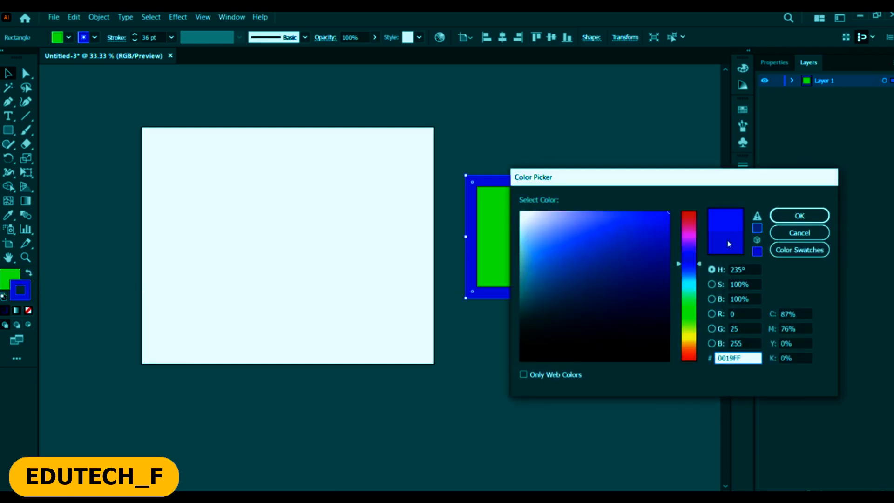
click(663, 275)
click(800, 216)
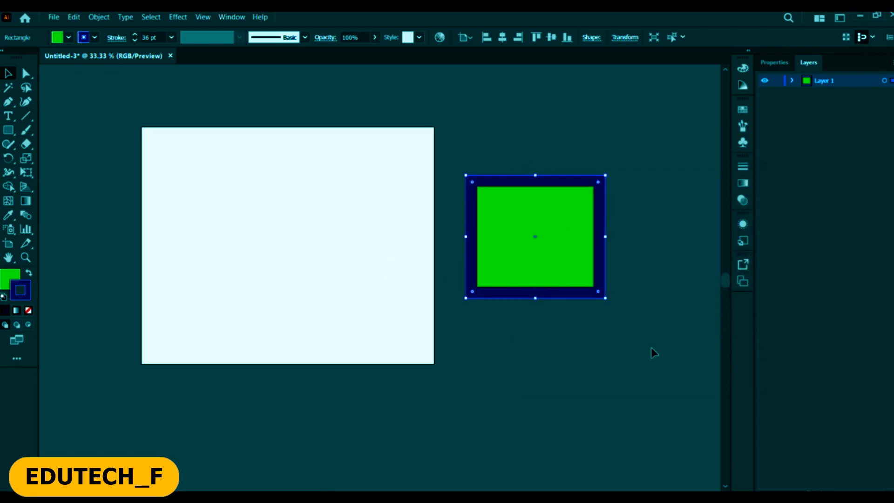
click(633, 351)
click(539, 241)
key(Delete)
key(ctrl+z)
Swap the rectangle's fill and stroke colours repeatedly, ending with a navy fill and green stroke, and deselect it.
key(shift+x)
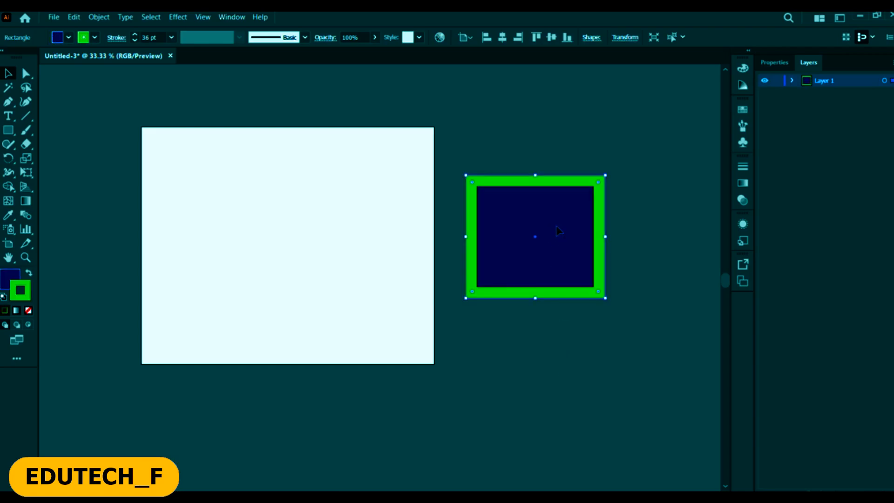
key(shift+x)
key(shift+x)
key(shift+x)
key(shift+x)
key(shift+x)
key(shift+x)
key(shift+x)
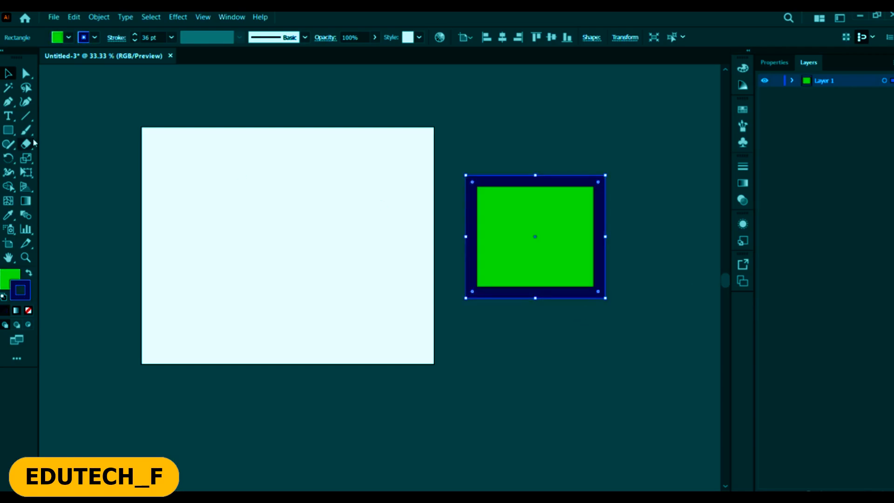
key(shift+x)
click(10, 278)
click(49, 273)
Get the Pen tool ready with the stroke set to None and the navy fill kept.
click(8, 101)
scroll(140, 151, left, 3)
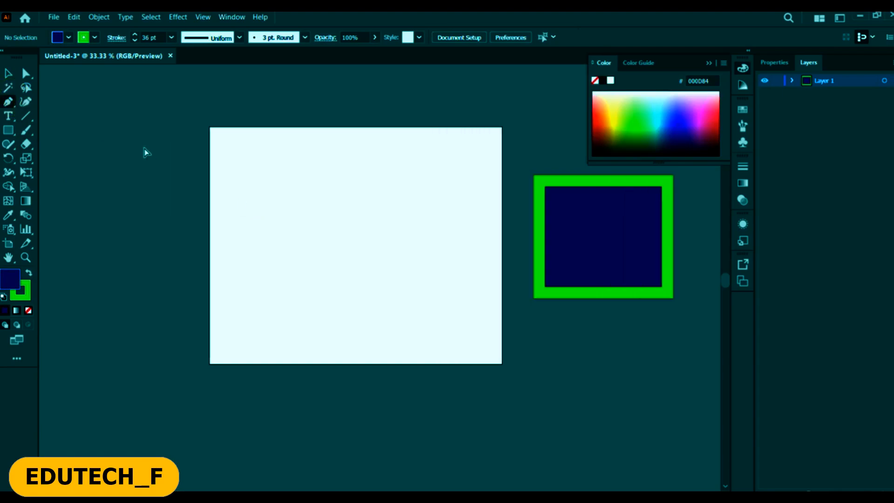
click(94, 38)
click(3, 57)
key(Escape)
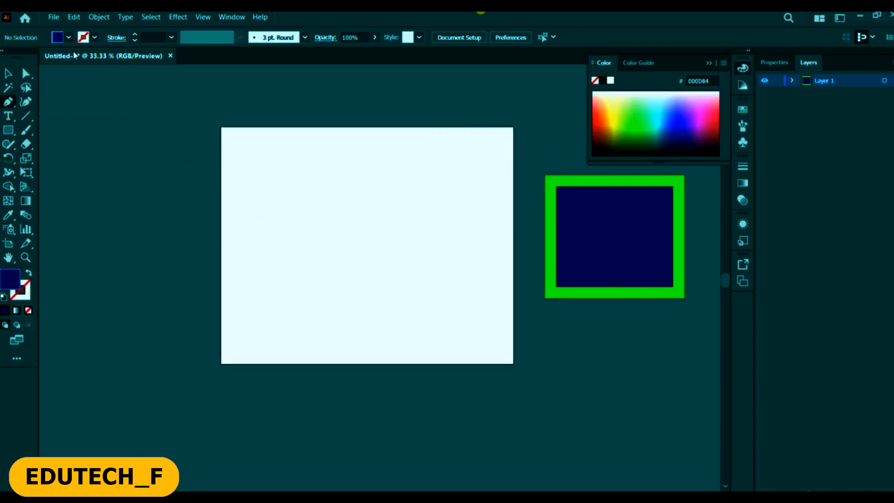
Draw a large freeform Pen path of straight and curved segments across the artboard's left edge, leaving it open.
click(116, 194)
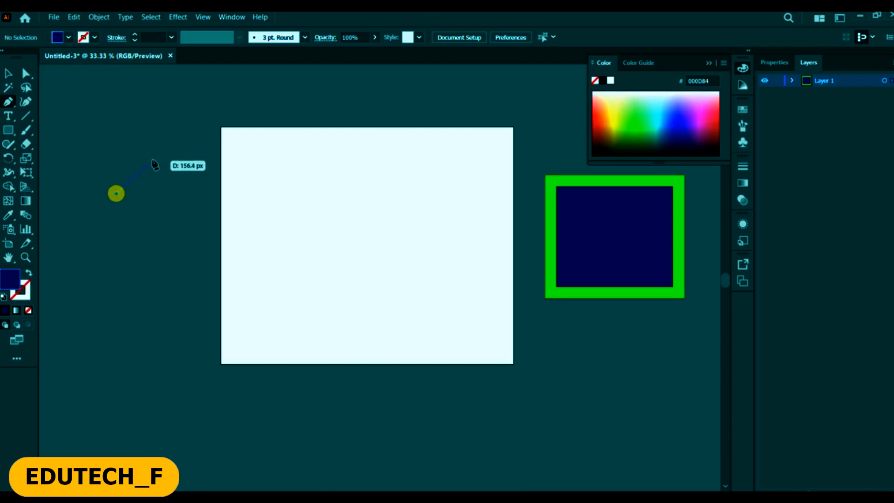
click(165, 153)
click(227, 175)
click(243, 227)
click(185, 262)
drag(256, 307, 318, 278)
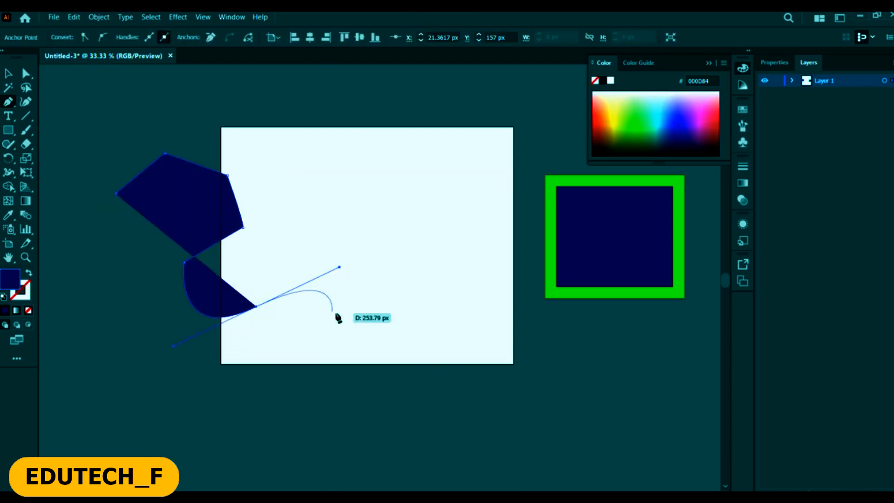
click(347, 367)
click(243, 433)
drag(113, 378, 85, 188)
scroll(120, 335, left, 3)
drag(201, 280, 209, 252)
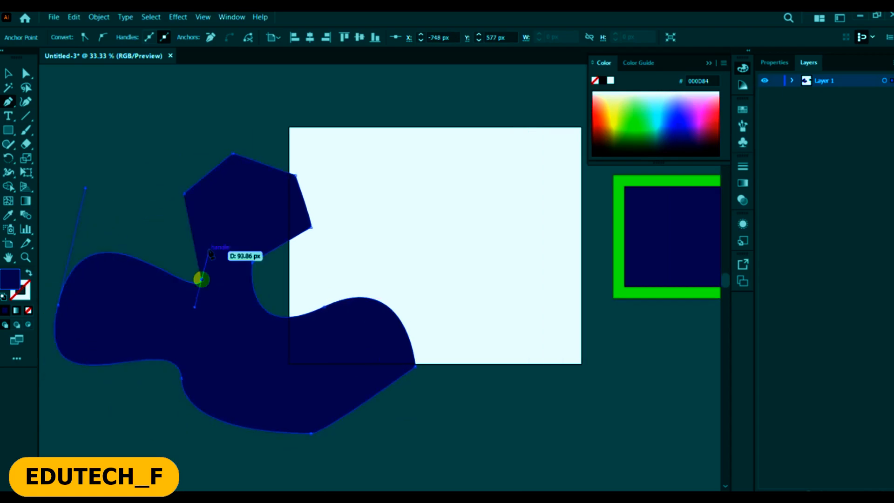
drag(152, 227, 161, 172)
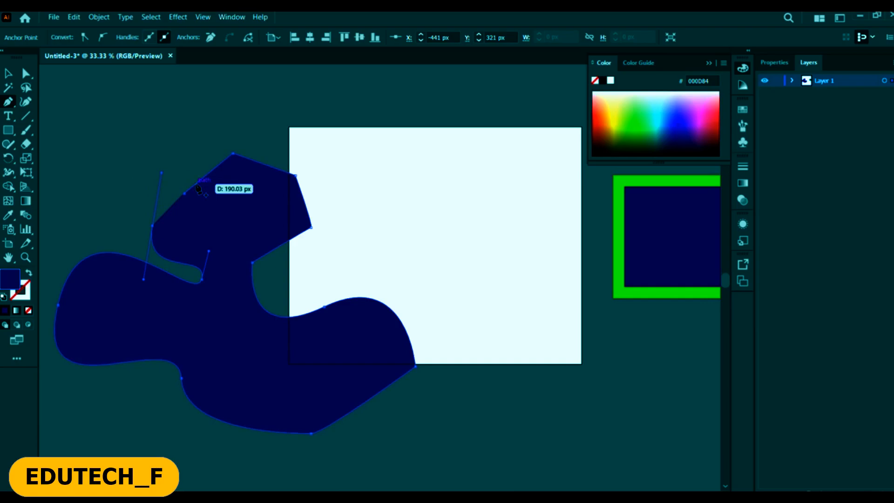
Swap the path's fill and stroke so only a navy outline remains, and close it with a zigzag end.
key(shift+x)
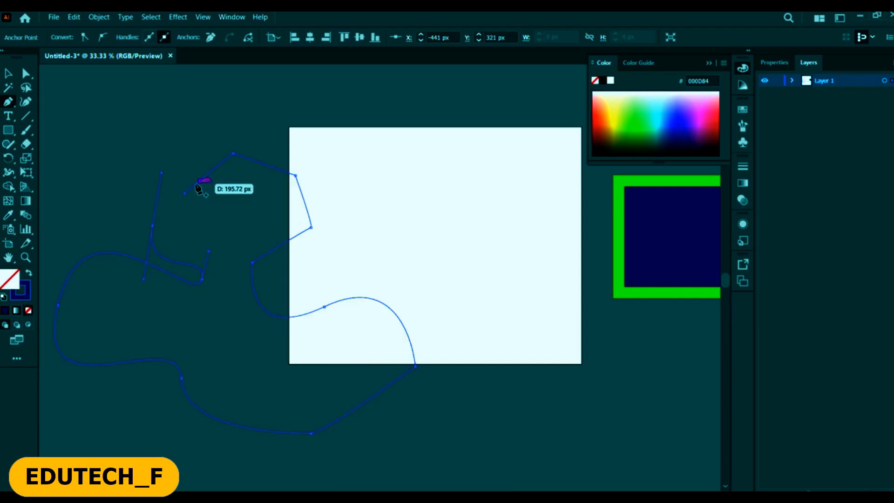
scroll(133, 221, up, 5)
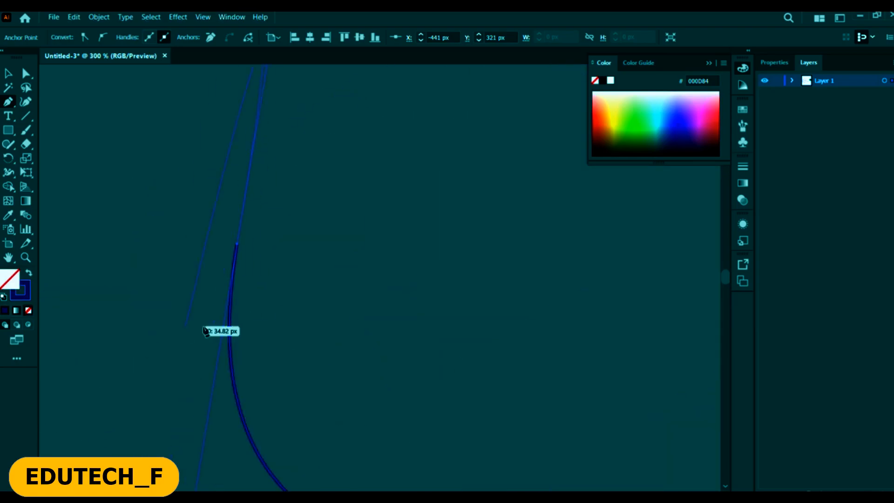
scroll(213, 257, down, 4)
click(267, 262)
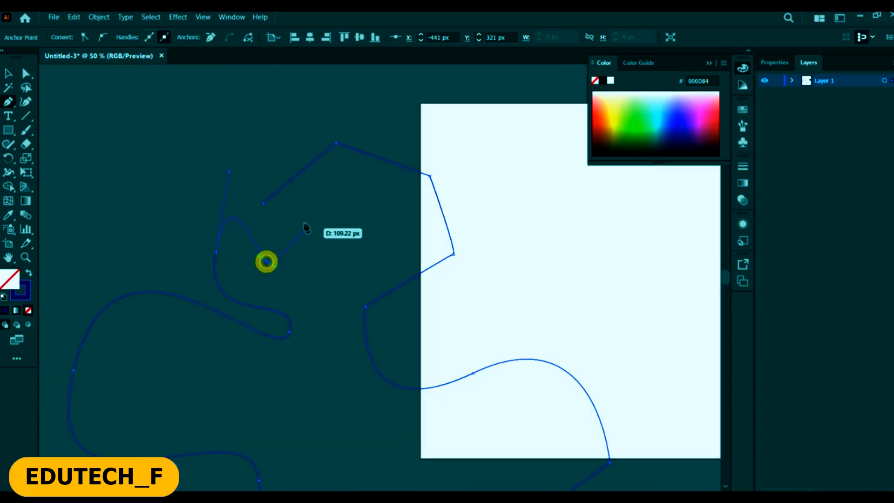
click(303, 214)
click(264, 203)
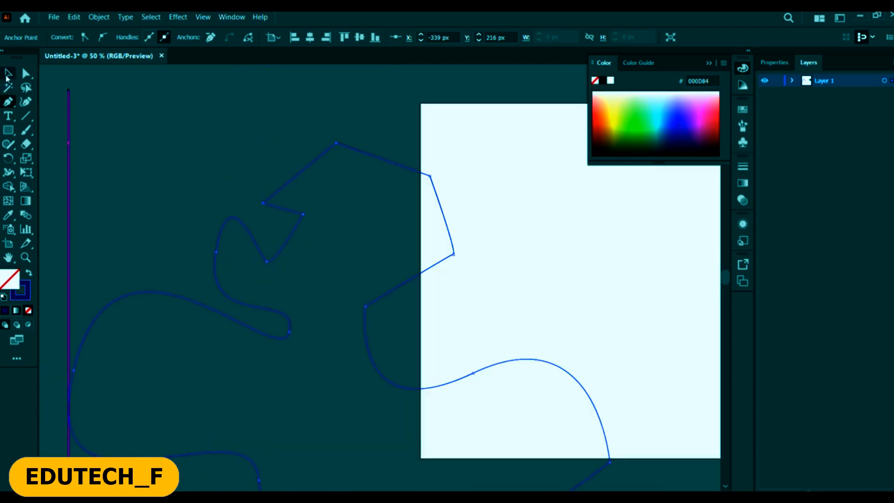
Select the closed path and swap its colours back to a navy fill without stroke.
click(7, 74)
click(204, 150)
drag(216, 186, 411, 270)
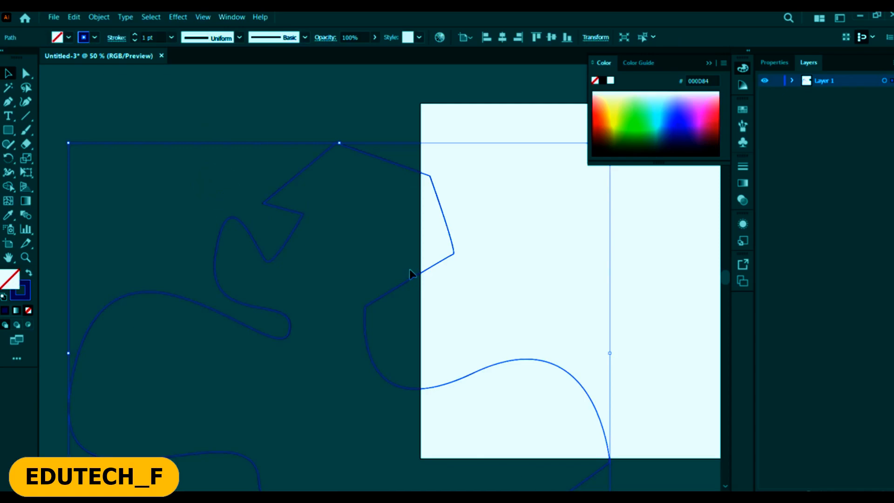
key(shift+x)
key(ctrl+minus)
key(ctrl+minus)
key(ctrl+minus)
key(ctrl+minus)
key(ctrl+minus)
scroll(392, 210, up, 4)
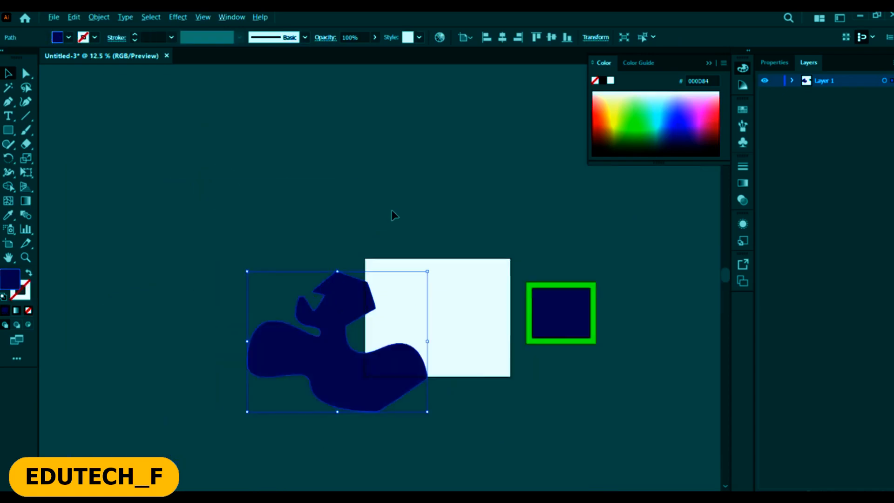
scroll(238, 240, down, 4)
scroll(251, 319, up, 2)
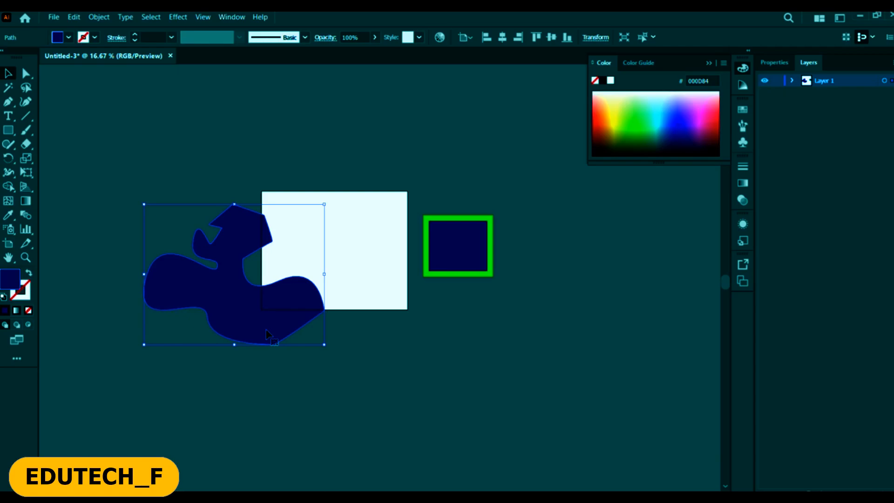
Delete both the navy freeform shape and the green-bordered rectangle.
drag(549, 388, 137, 163)
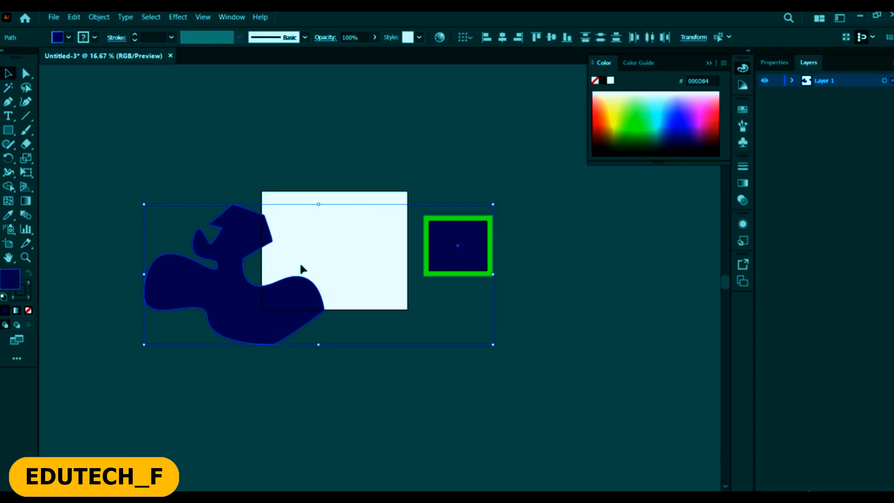
scroll(301, 267, down, 2)
key(Delete)
scroll(362, 309, up, 1)
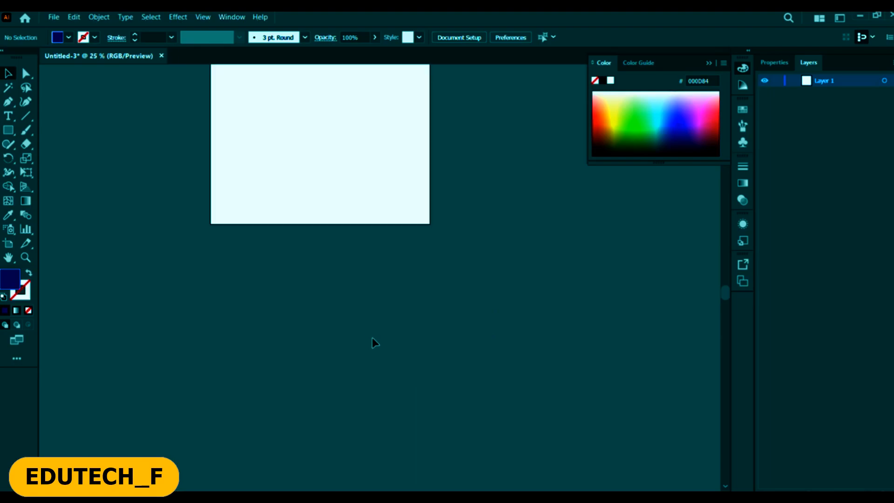
Draw a navy rectangle about 486 by 650 px over the artboard's upper-left corner and move it fully onto the artboard.
scroll(373, 340, up, 1)
scroll(381, 354, up, 3)
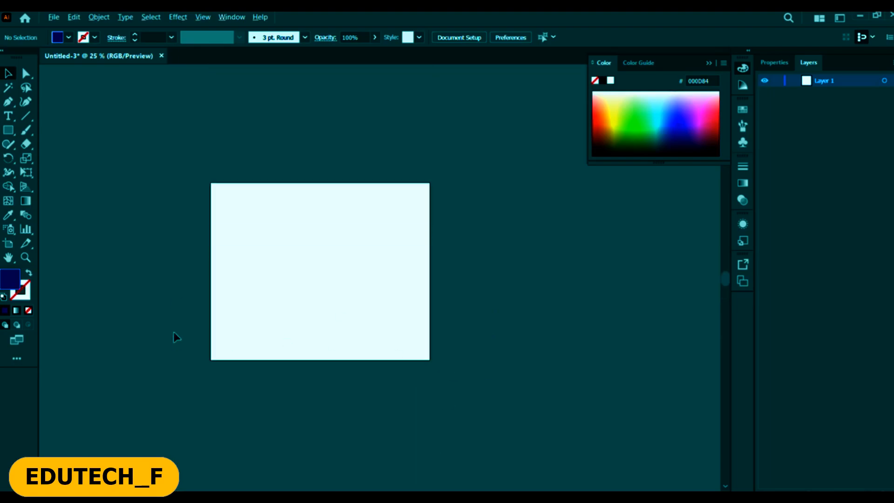
click(8, 130)
drag(182, 123, 294, 274)
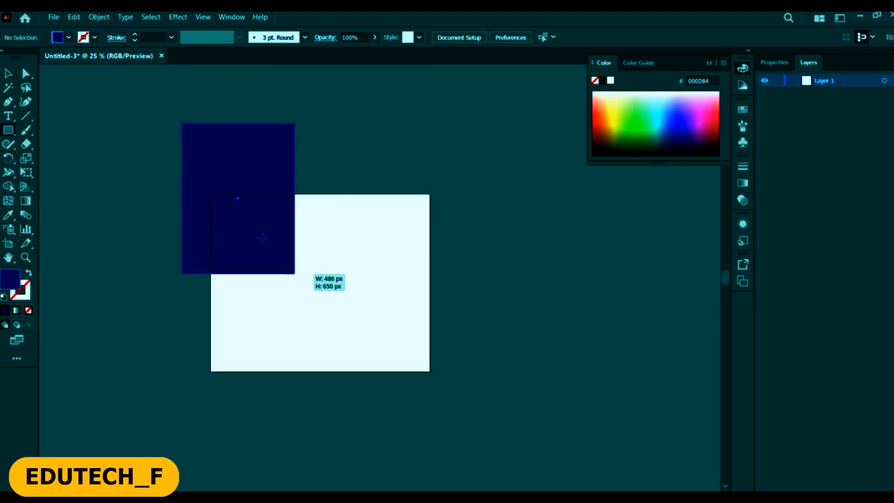
click(8, 73)
drag(274, 172, 347, 251)
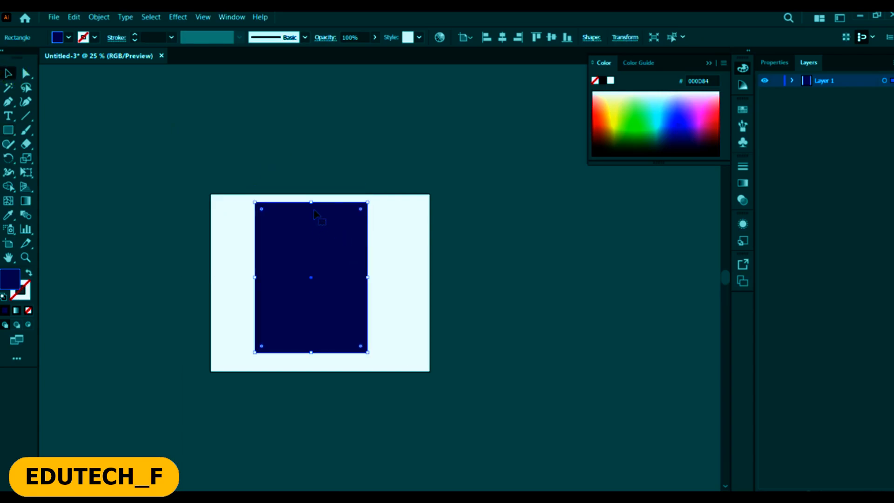
Shorten the navy rectangle from its upper edge and shift it slightly up and right on the artboard.
drag(311, 202, 312, 231)
click(69, 37)
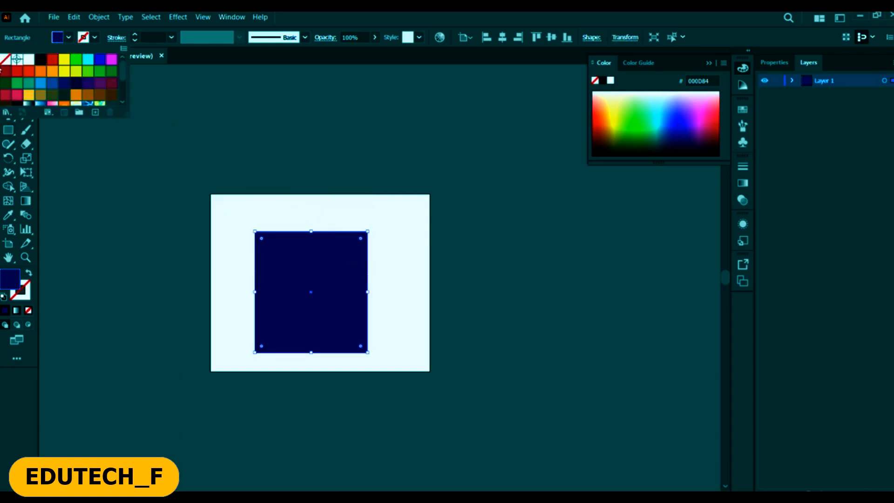
click(5, 59)
click(428, 251)
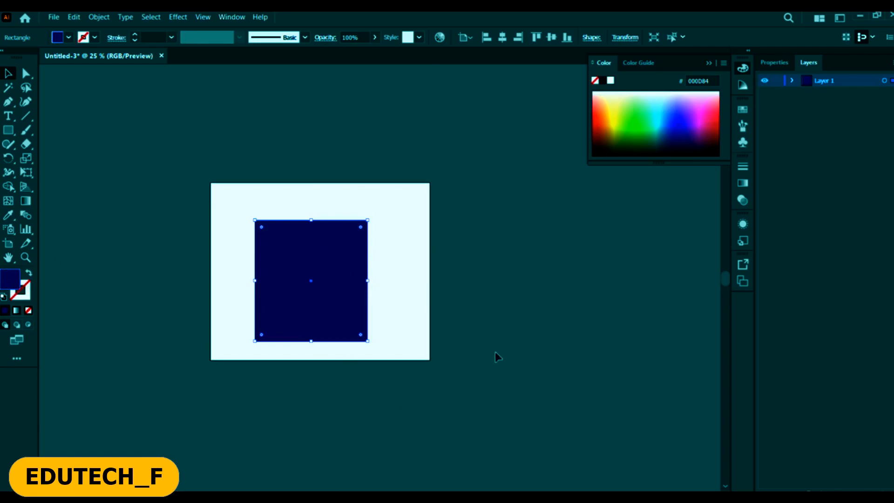
mouse_move(351, 311)
mouse_down()
mouse_move(358, 301)
mouse_move(355, 311)
mouse_up()
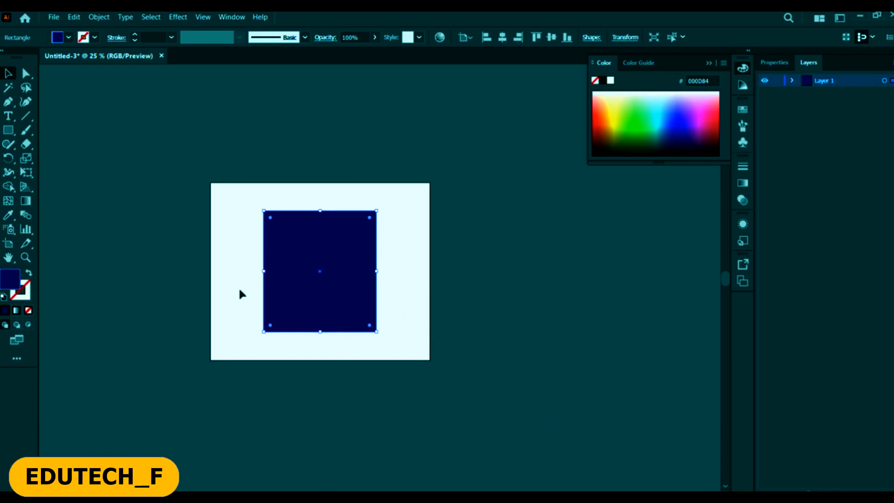
Replace the rectangle's navy fill with a white-to-black linear gradient at 0°.
key(period)
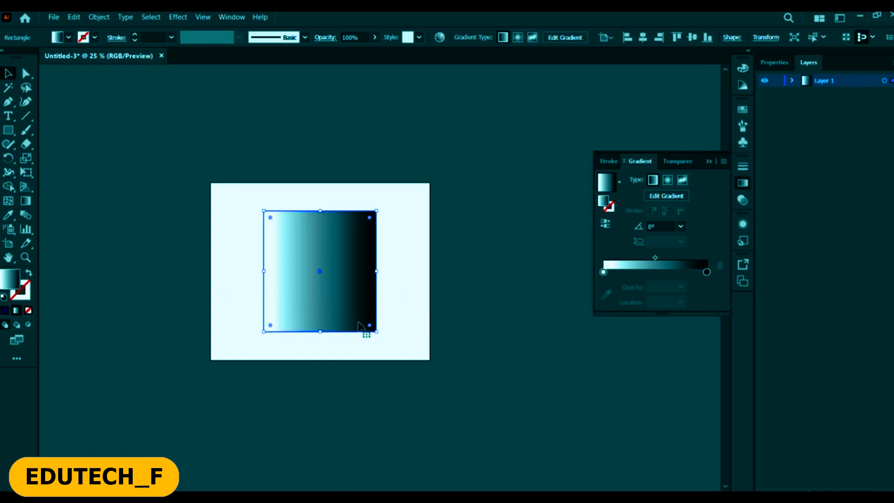
scroll(366, 299, down, 2)
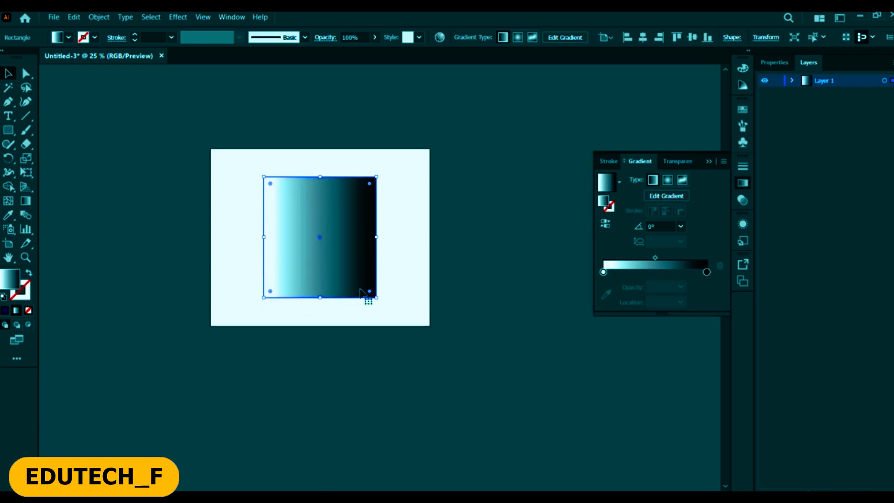
scroll(366, 298, up, 1)
scroll(331, 255, up, 1)
scroll(323, 253, up, 1)
scroll(337, 279, up, 1)
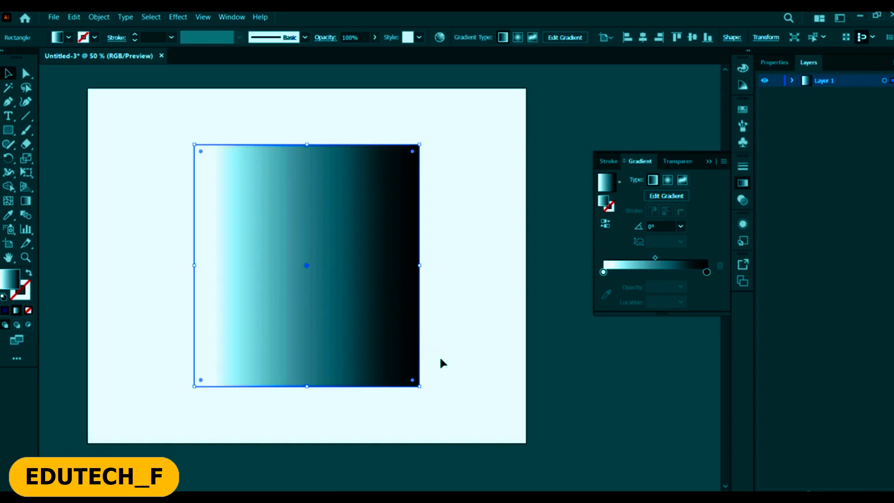
scroll(431, 337, down, 1)
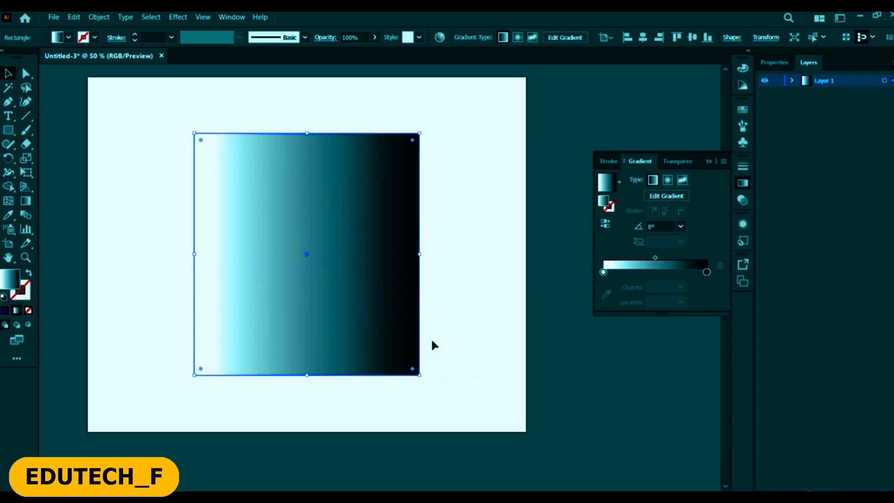
scroll(430, 335, up, 1)
Remove the rectangle's fill, apply the white-to-black gradient to its stroke, and set the stroke weight to 1 pt.
key(slash)
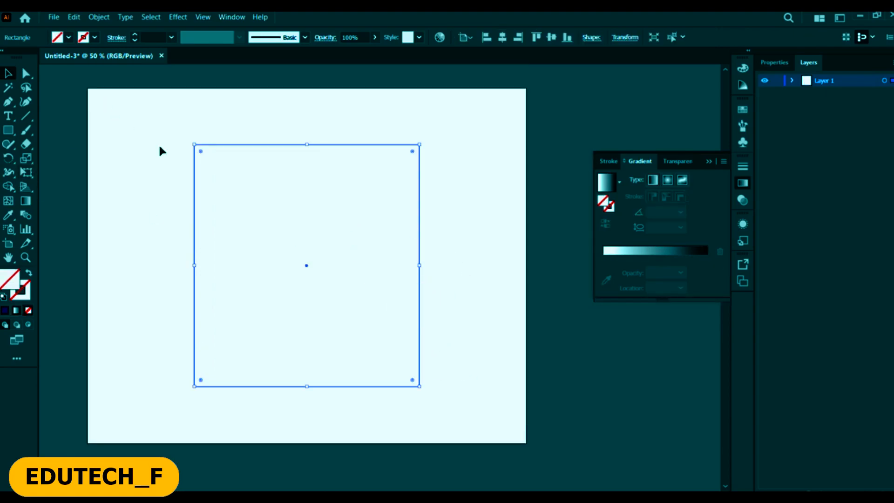
click(27, 294)
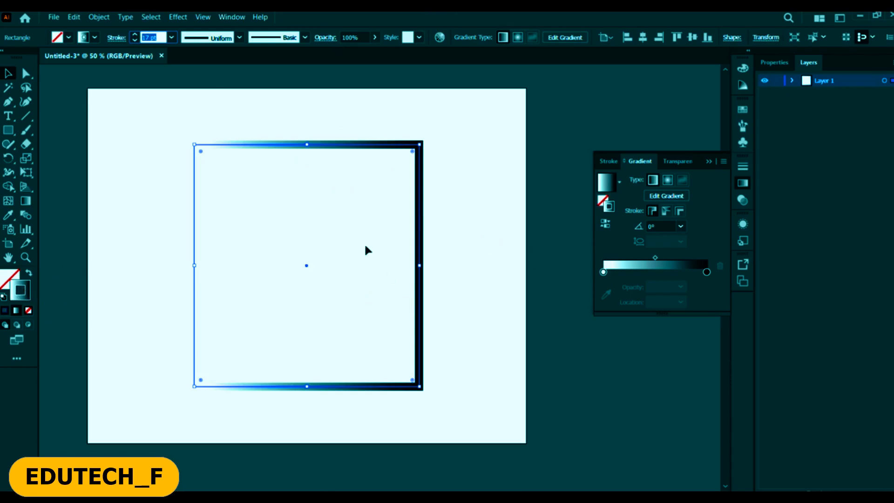
key(BackSpace)
text(1)
key(Return)
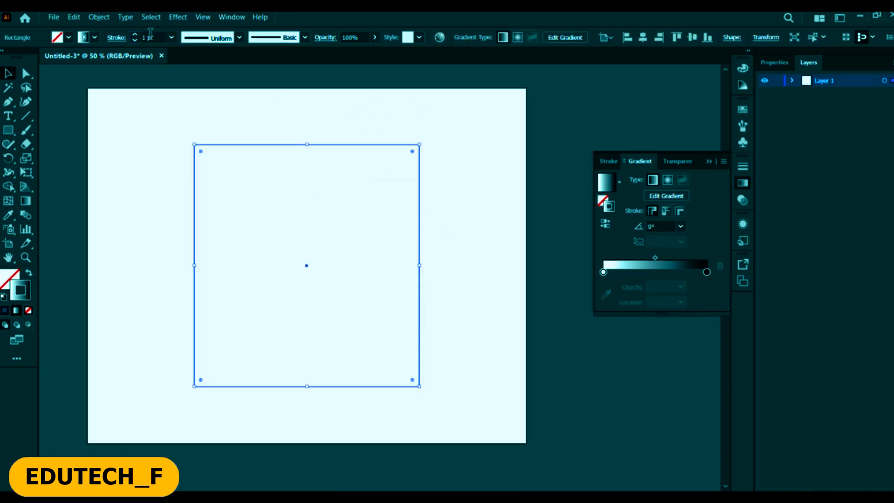
Raise the rectangle's stroke weight to 18 pt and change the stroke to solid navy.
click(148, 37)
scroll(149, 39, up, 17)
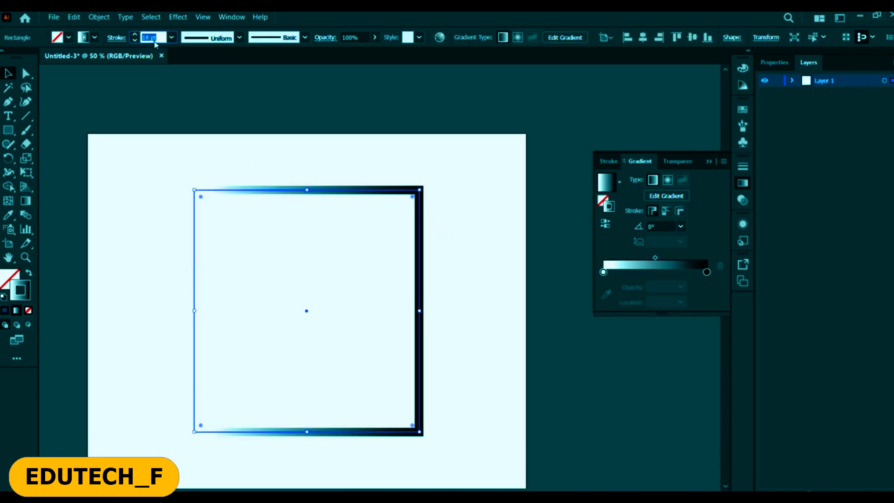
click(362, 111)
scroll(467, 219, down, 3)
drag(461, 245, 426, 225)
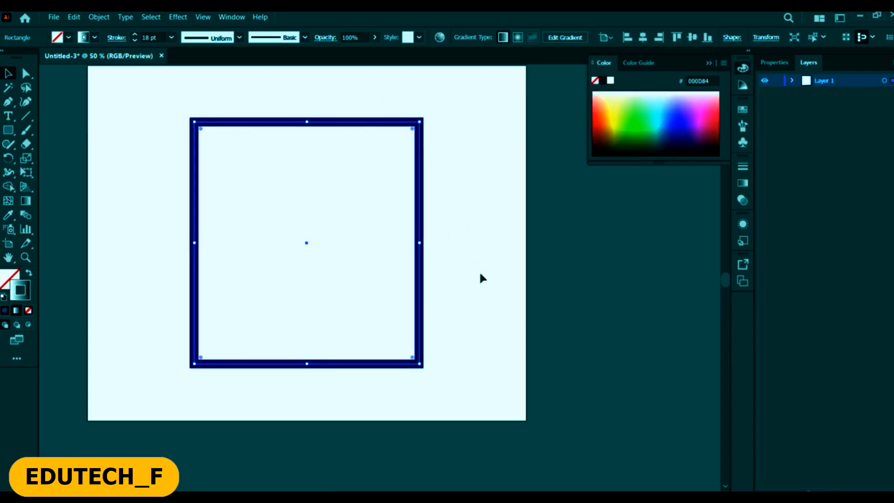
scroll(347, 137, up, 3)
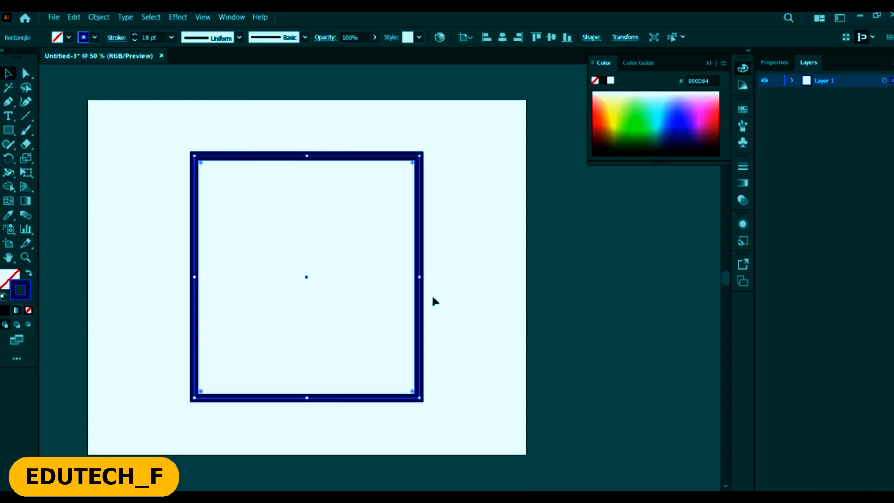
Fill the rectangle with the white-to-black gradient and remove its stroke.
click(372, 157)
mouse_move(380, 158)
mouse_down()
mouse_move(380, 149)
mouse_move(380, 158)
mouse_up()
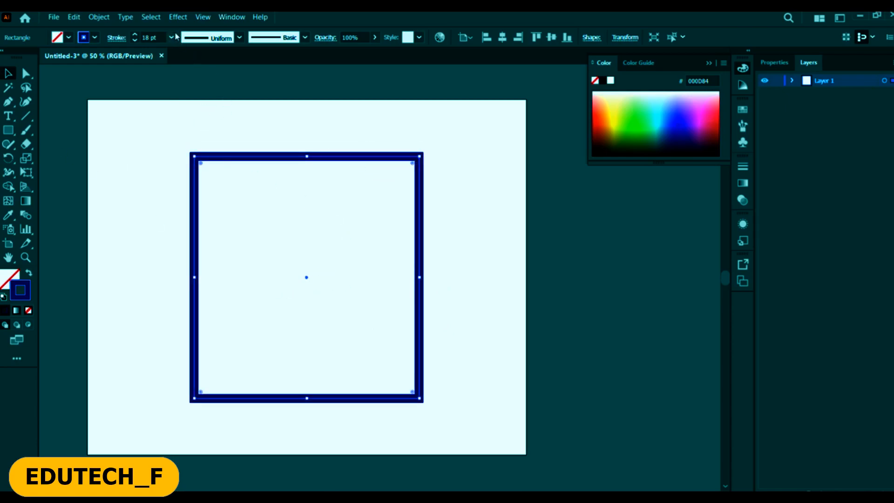
key(.)
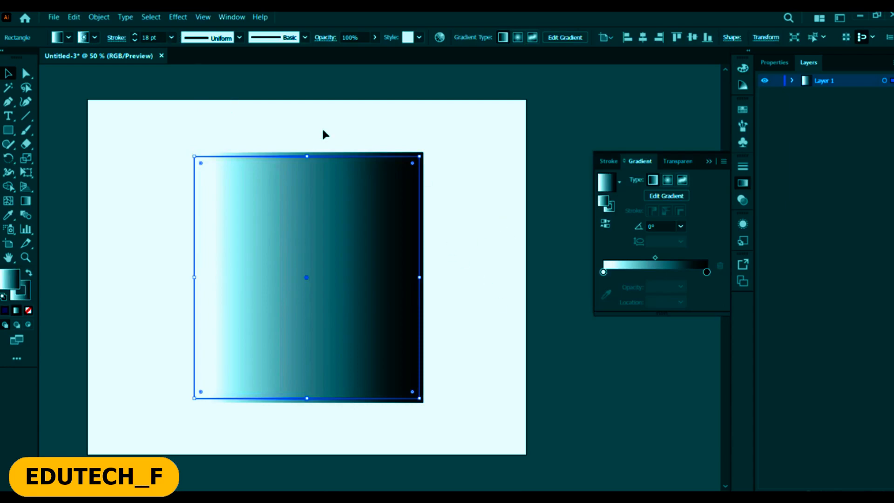
click(21, 291)
click(28, 310)
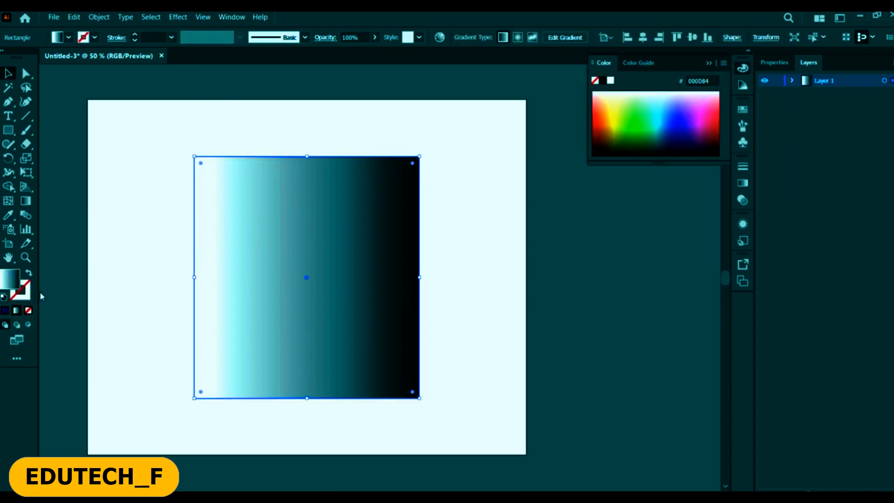
Adjust the gradient inside the rectangle by shifting its midpoint and angling it diagonally towards the upper-right corner.
click(313, 216)
key(g)
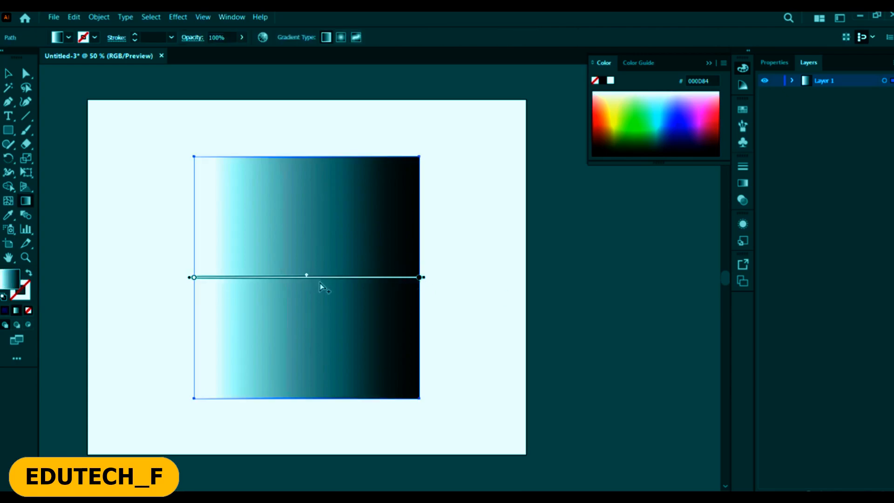
drag(306, 276, 316, 278)
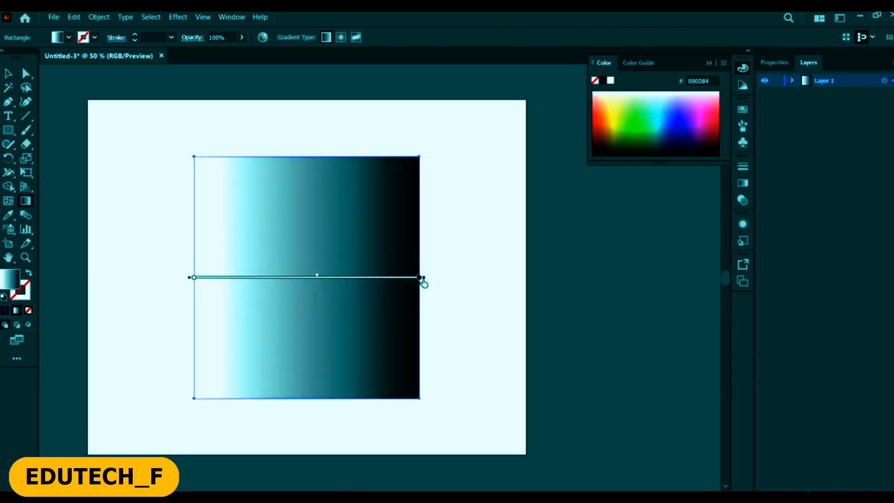
mouse_move(424, 278)
mouse_down()
mouse_move(479, 276)
mouse_move(491, 240)
mouse_move(321, 111)
mouse_move(385, 124)
mouse_up()
scroll(313, 238, down, 1)
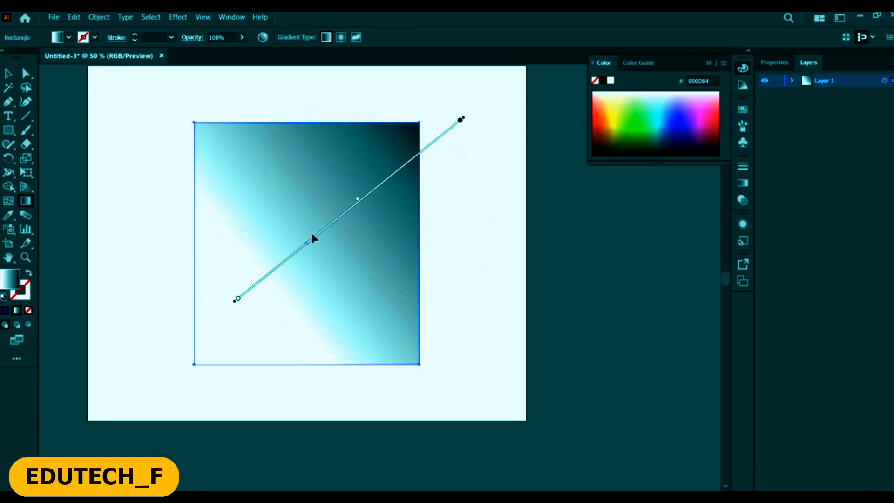
Try moving the diagonal gradient's midpoint further towards the black colour stop.
click(238, 299)
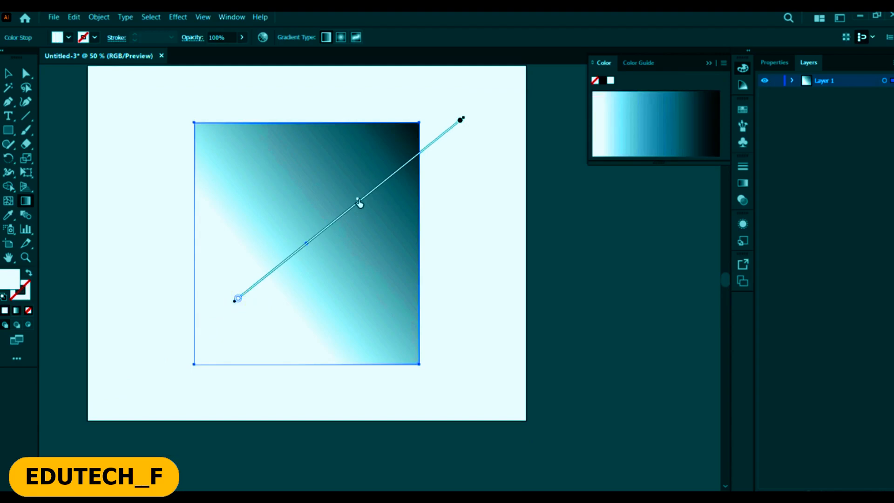
drag(358, 199, 483, 138)
key(ctrl+z)
Select the gradient-filled rectangle and delete it from the artboard.
key(v)
scroll(341, 253, down, 2)
scroll(292, 234, up, 2)
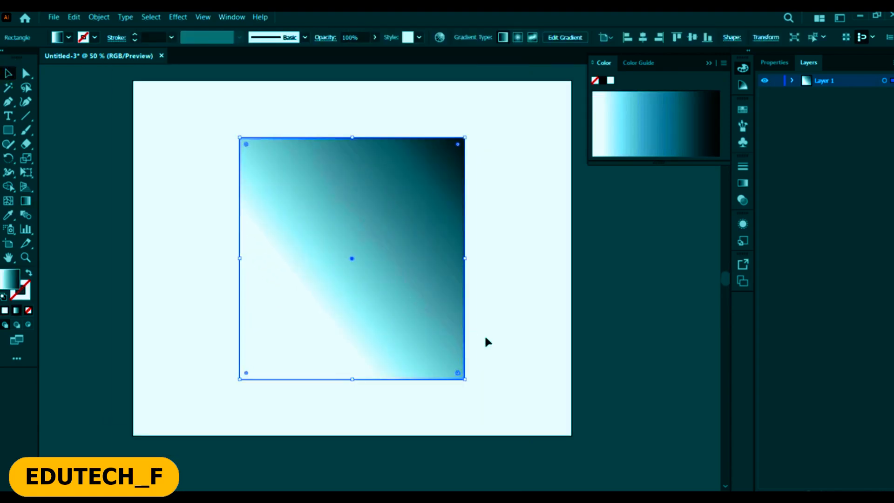
click(484, 338)
click(407, 314)
click(361, 223)
key(Delete)
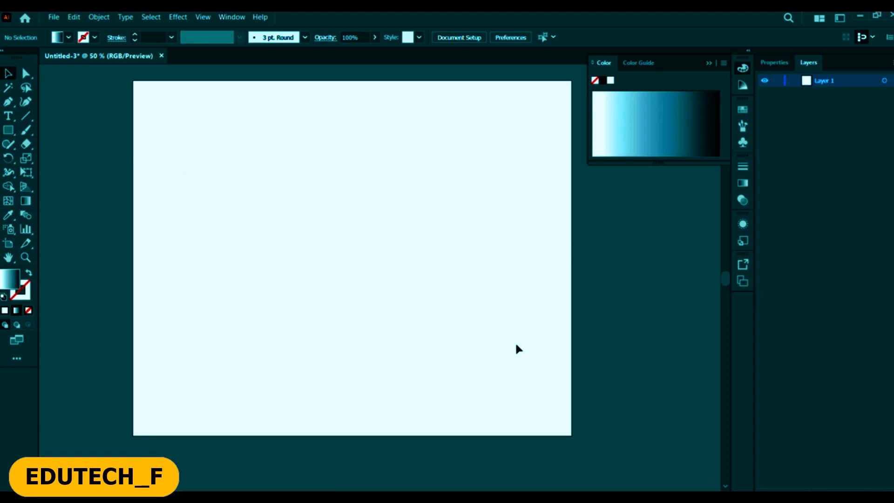
Draw six gradient-filled rectangles of different sizes, including a narrow one about 45 by 234 px and several crossing the artboard's right edge.
key(m)
drag(274, 163, 557, 367)
scroll(204, 140, up, 2)
drag(168, 120, 190, 229)
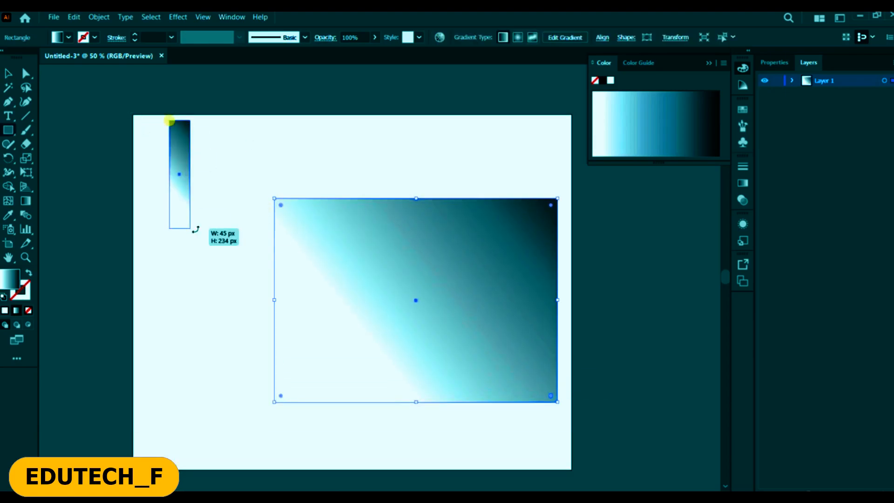
drag(264, 135, 422, 203)
drag(458, 140, 489, 156)
drag(538, 88, 597, 165)
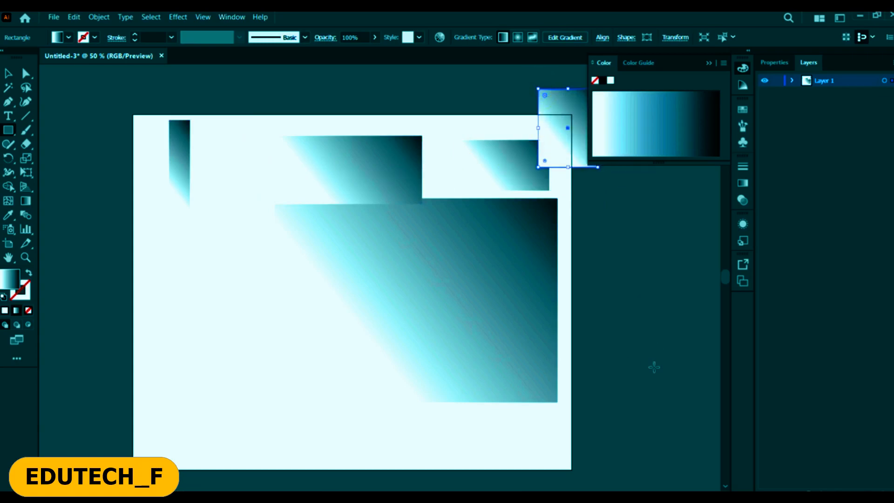
drag(445, 195, 647, 364)
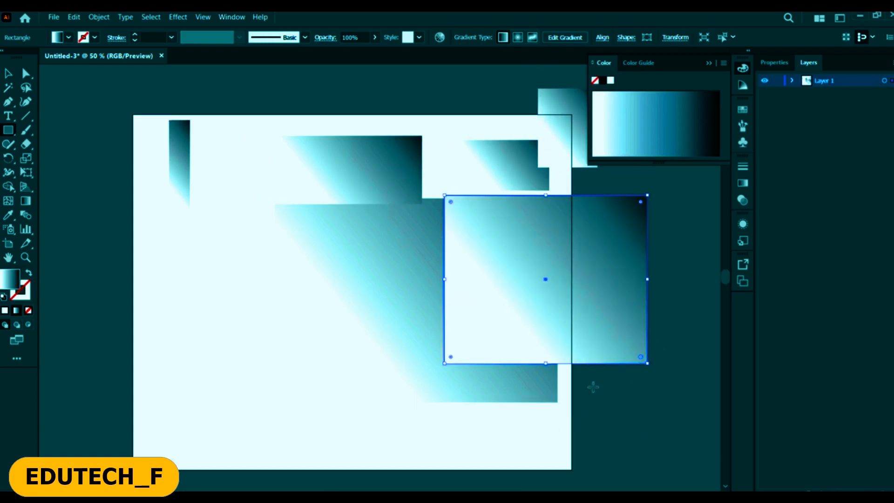
Select all the gradient rectangles together and delete them.
scroll(332, 196, down, 1)
key(v)
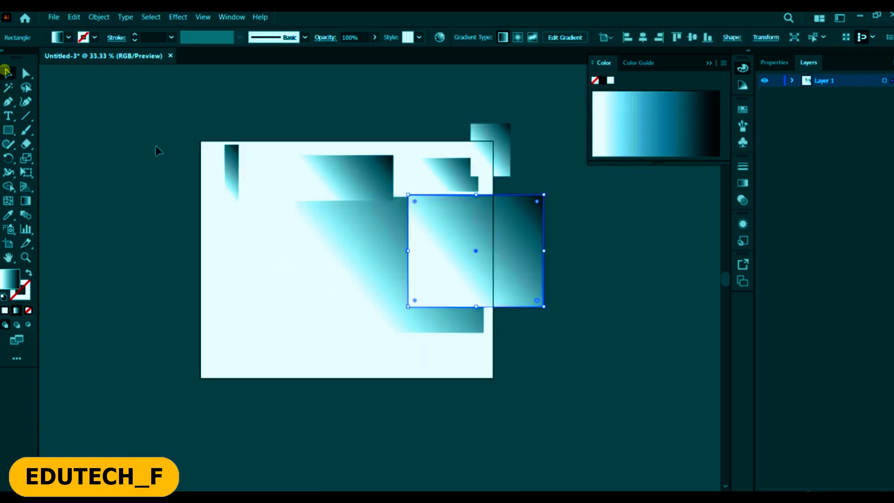
drag(156, 114, 554, 382)
key(Delete)
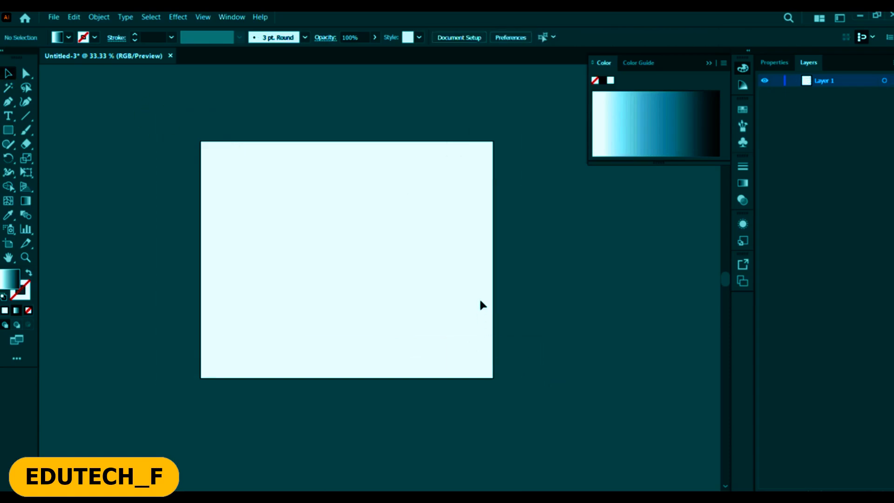
Draw three gradient-filled ellipses, two overlapping on the artboard and a tall one across its right edge.
key(l)
drag(246, 177, 410, 309)
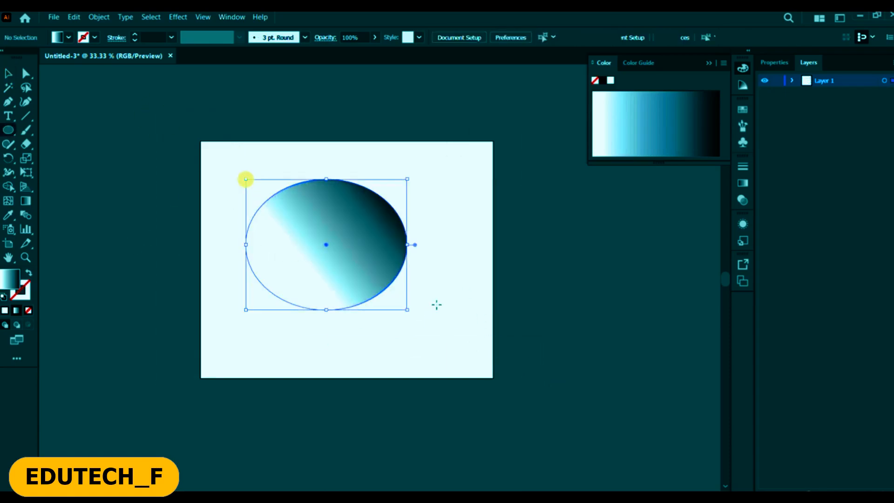
drag(438, 196, 536, 331)
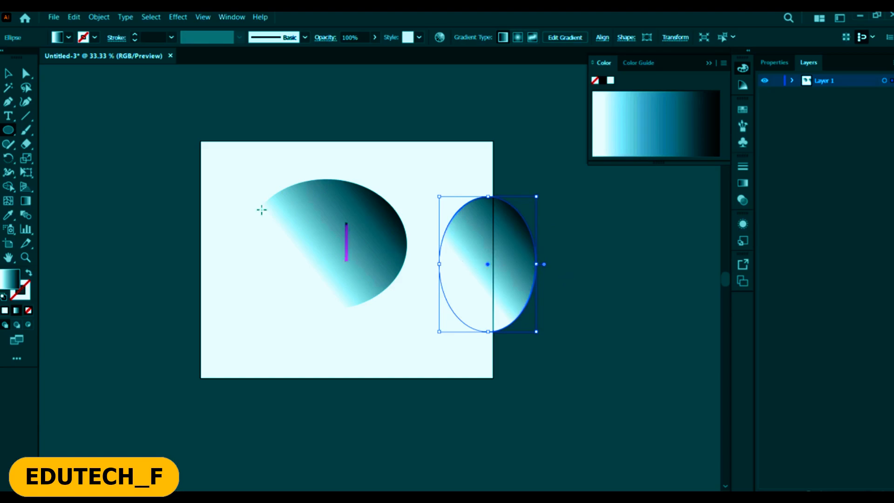
drag(213, 172, 358, 299)
Add a large gradient rectangle across the artboard's upper-right corner and two more ellipses along its upper edge.
key(m)
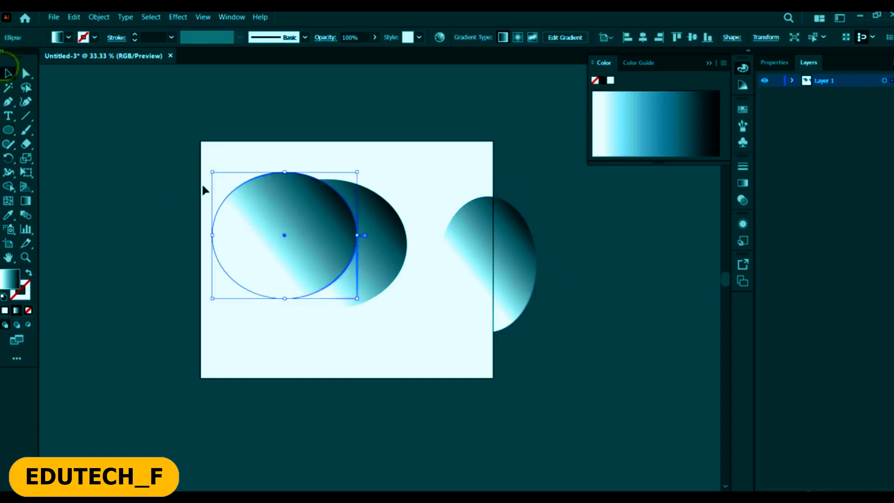
drag(407, 116, 625, 264)
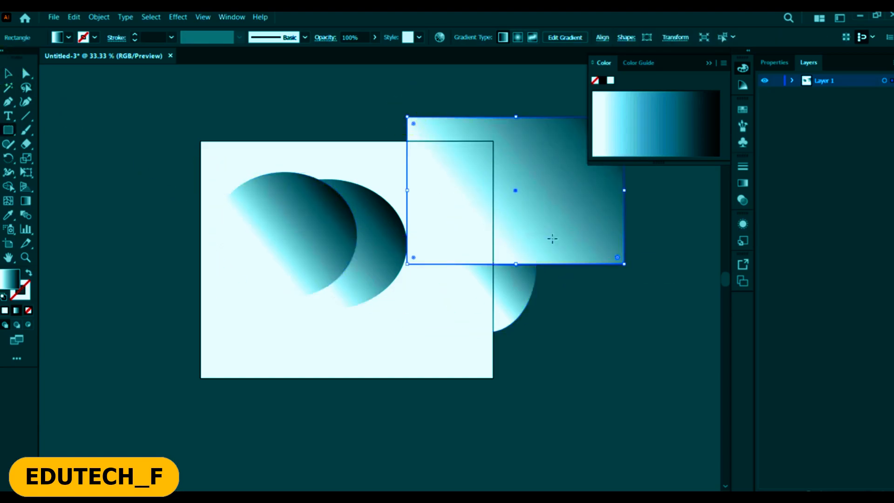
key(l)
drag(184, 95, 357, 223)
drag(431, 128, 486, 159)
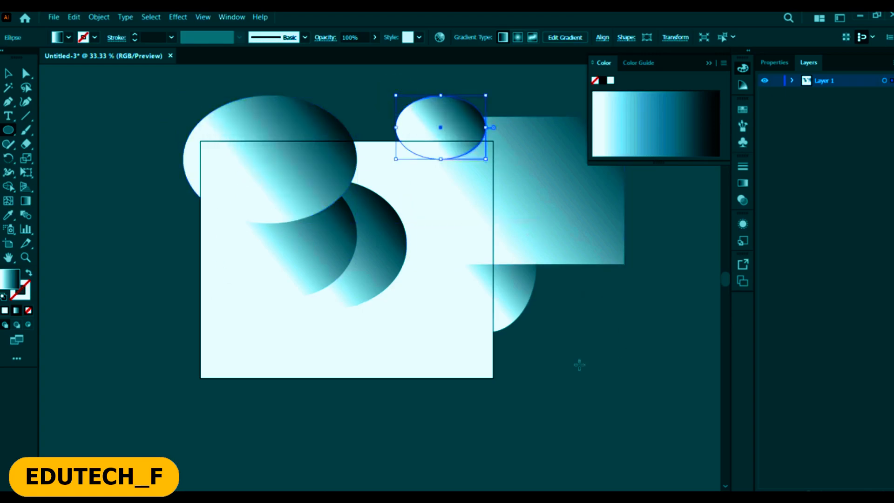
Draw a large gradient-filled square across the artboard's lower-right corner, and delete it together with all the other shapes.
drag(639, 409, 401, 170)
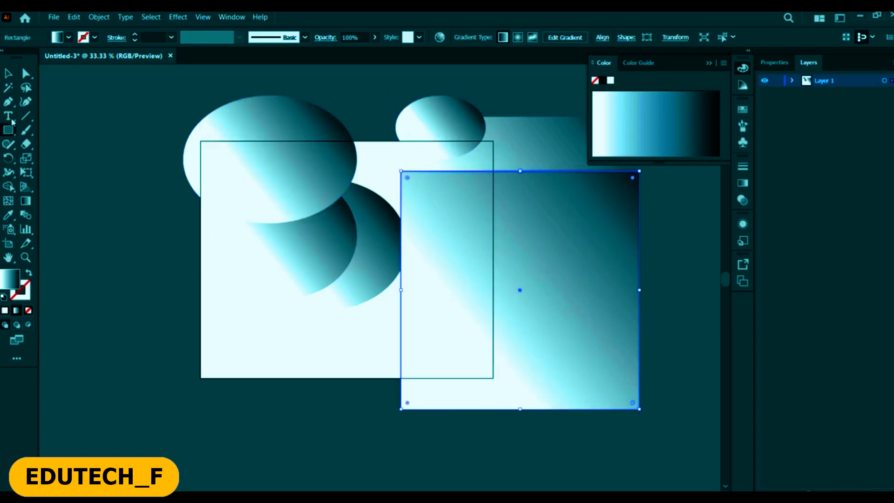
click(8, 74)
mouse_move(108, 76)
mouse_down()
mouse_move(442, 265)
mouse_move(677, 368)
mouse_up()
key(Delete)
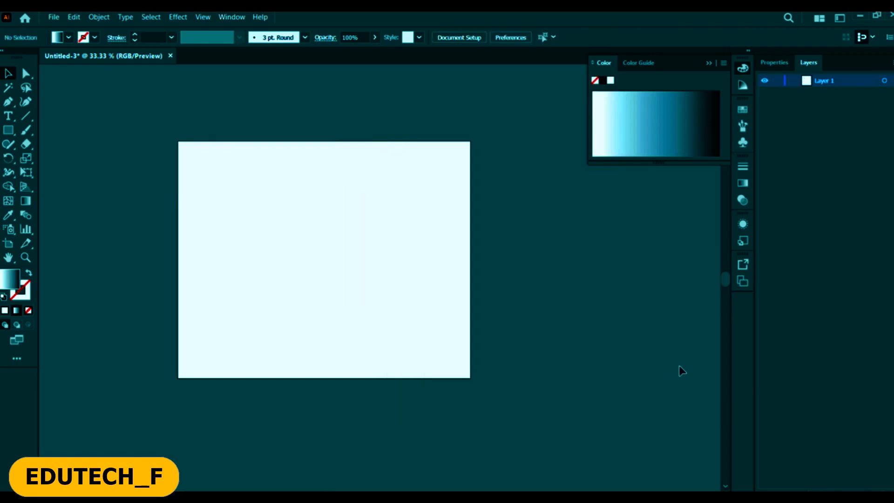
Begin a gradient-filled Pen path with five anchor points, curving in a wave across the middle of the artboard.
scroll(269, 217, up, 2)
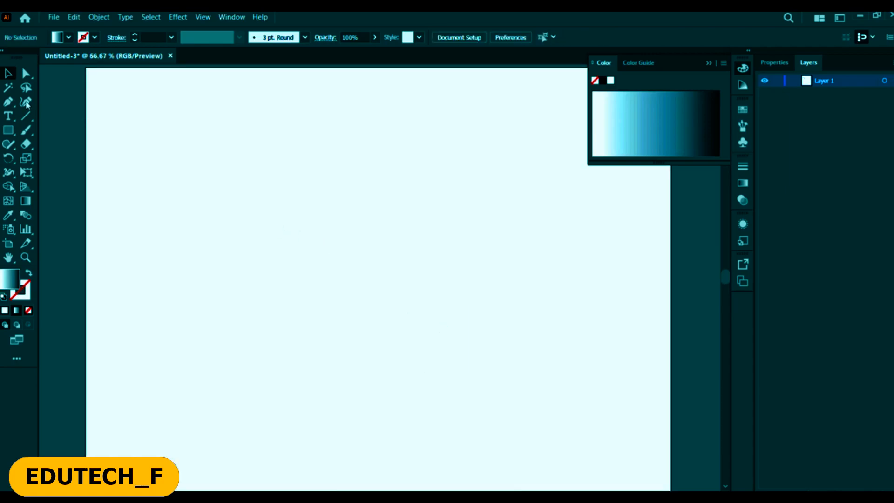
key(ctrl+minus)
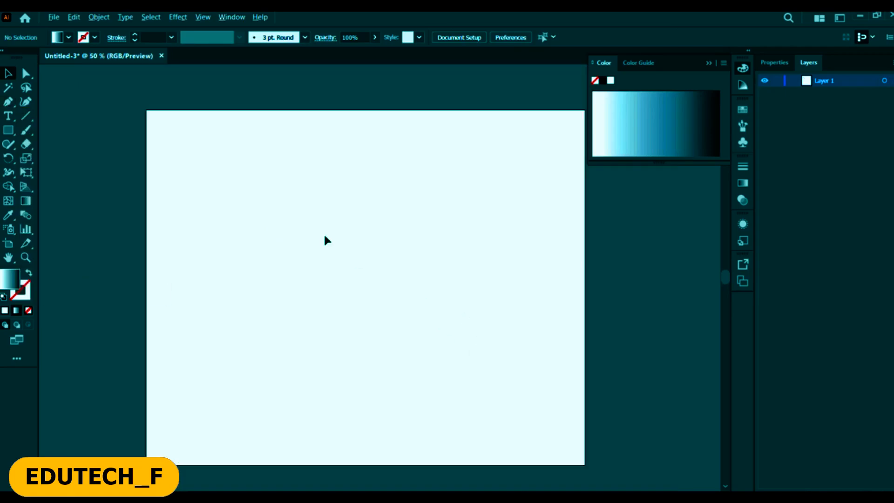
key(p)
click(304, 317)
drag(398, 212, 467, 246)
drag(441, 308, 504, 365)
drag(549, 304, 559, 248)
click(424, 192)
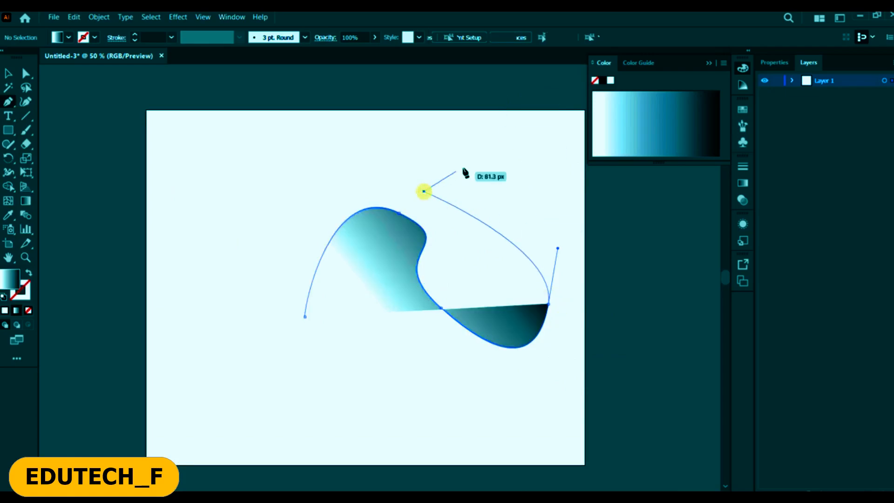
Continue the Pen path with curves past the artboard's right edge, back across its lower half and around its left side.
drag(529, 183, 594, 192)
drag(623, 234, 634, 268)
drag(623, 366, 613, 376)
drag(573, 410, 480, 410)
drag(377, 386, 313, 332)
drag(287, 304, 248, 320)
drag(186, 322, 196, 359)
drag(258, 382, 315, 411)
drag(366, 405, 365, 419)
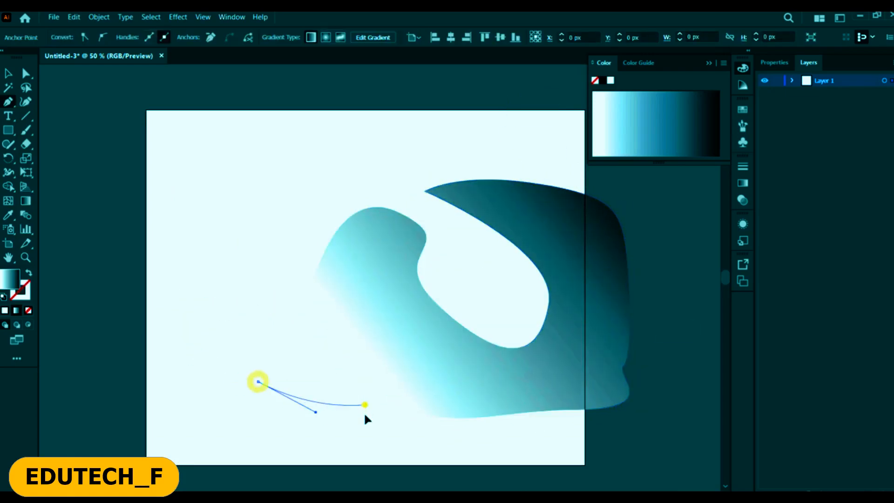
Extend the Pen path along the artboard's lower edge, up outside its right edge and back across the upper part.
drag(352, 450, 419, 471)
click(480, 462)
drag(556, 442, 575, 453)
drag(655, 298, 631, 261)
drag(686, 200, 633, 165)
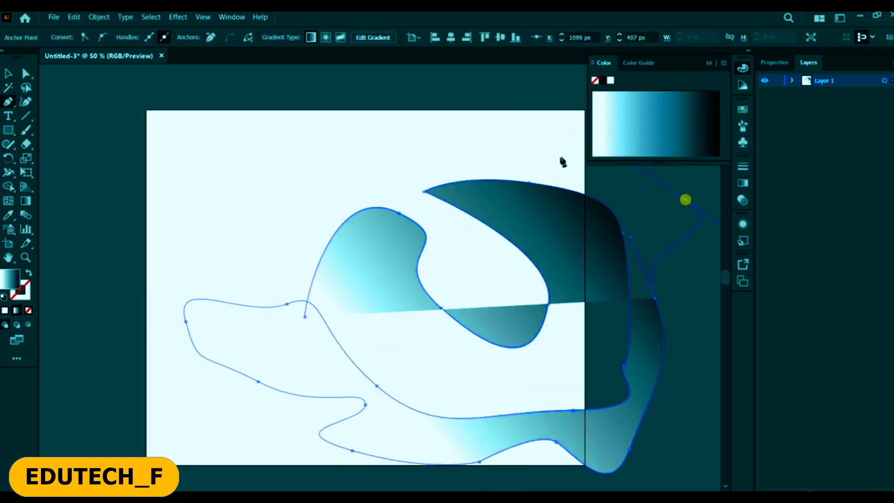
click(535, 161)
click(458, 149)
drag(352, 145, 360, 192)
click(399, 212)
click(424, 191)
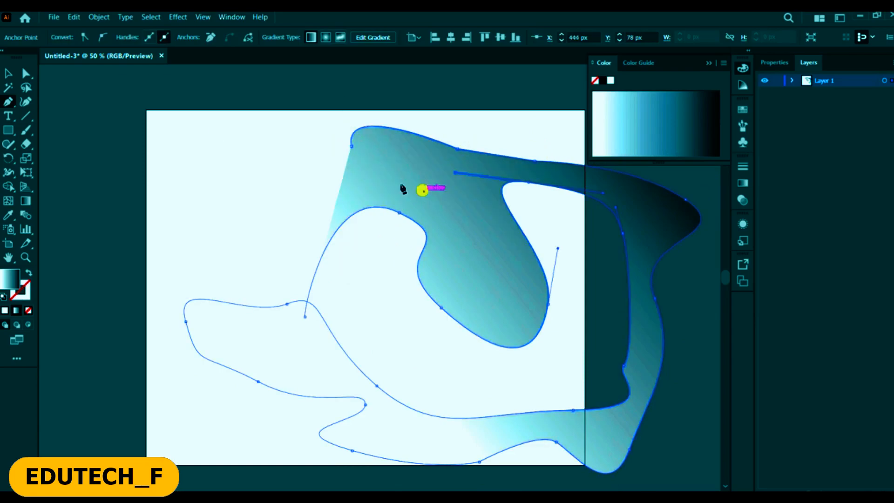
Select the large freeform Pen path and delete it.
click(8, 73)
click(221, 157)
click(499, 216)
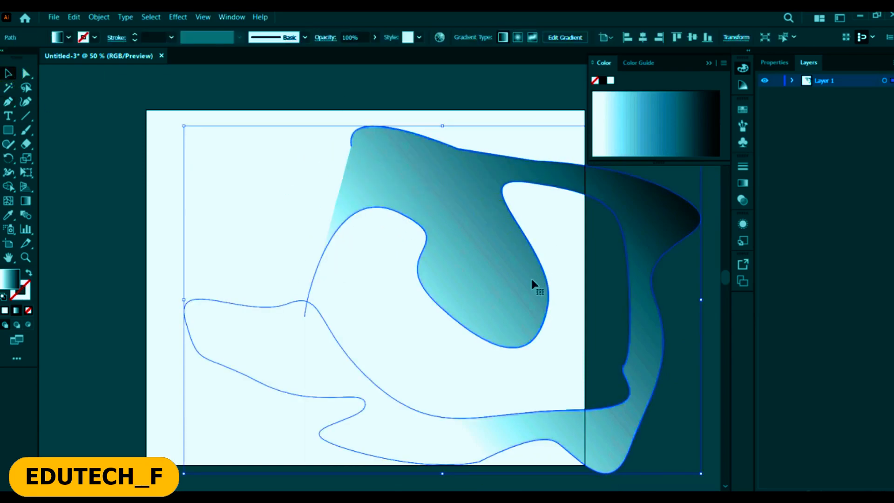
key(Delete)
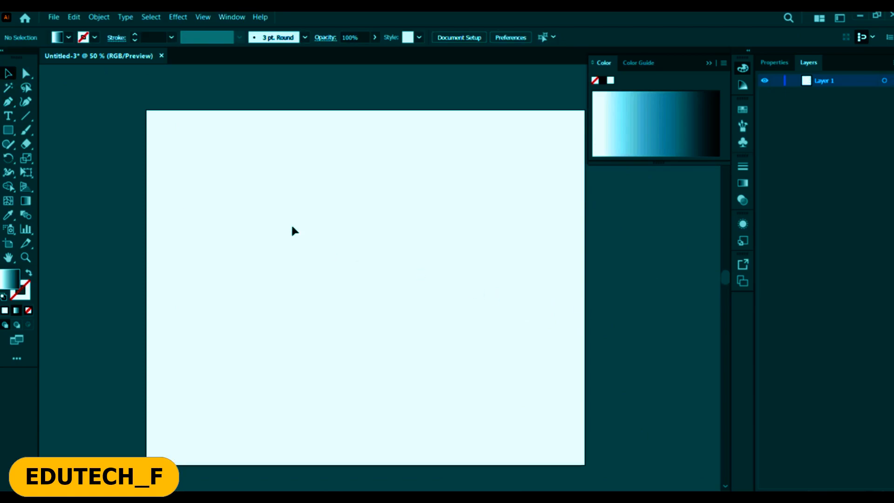
Draw an open wavy Pen path from the artboard's upper left to just beyond its right edge, and deselect it.
click(8, 102)
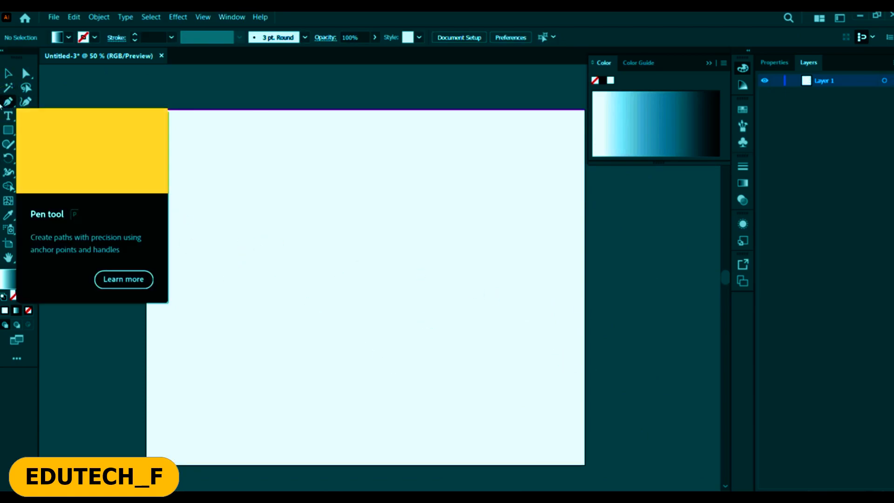
click(197, 223)
drag(291, 190, 390, 239)
drag(410, 348, 539, 286)
drag(476, 195, 485, 148)
drag(636, 273, 14, 80)
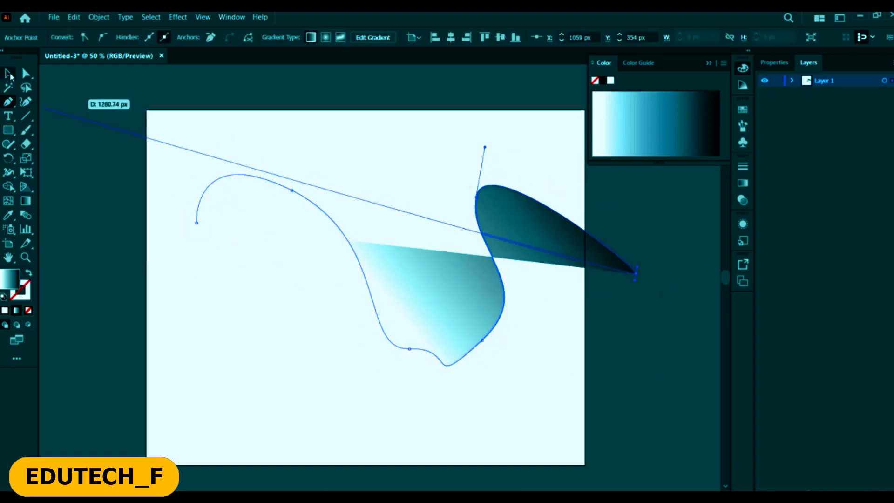
click(8, 73)
click(422, 130)
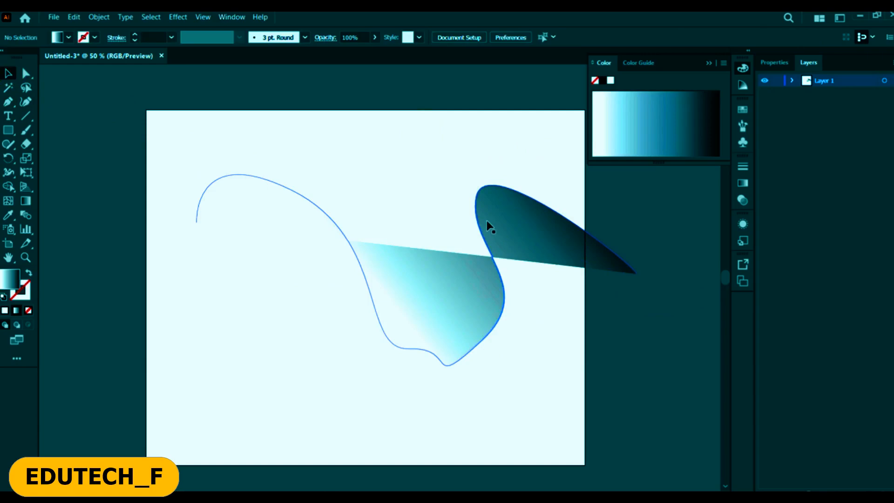
Select the wavy path and change its gradient fill to red (FF0000).
click(511, 230)
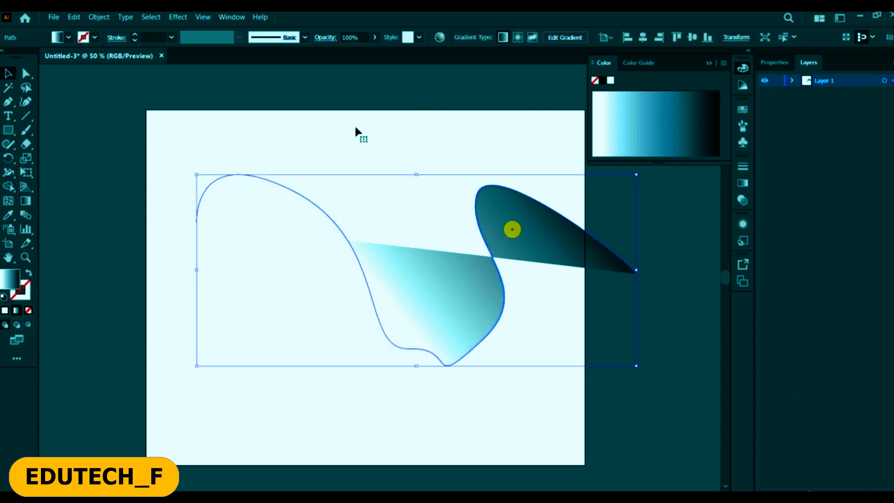
click(69, 37)
click(52, 58)
click(393, 98)
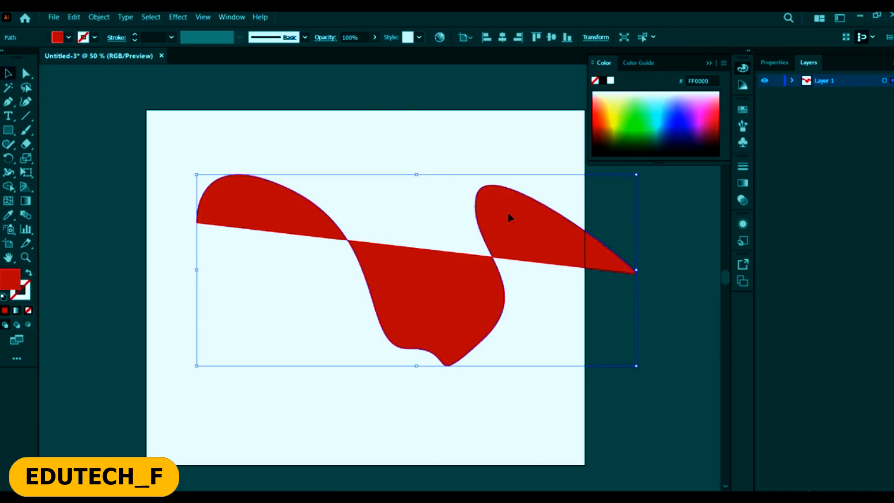
Add anchor points along the red path: on the left lobe, the descending slope, the middle lobe and the right lobe.
key(p)
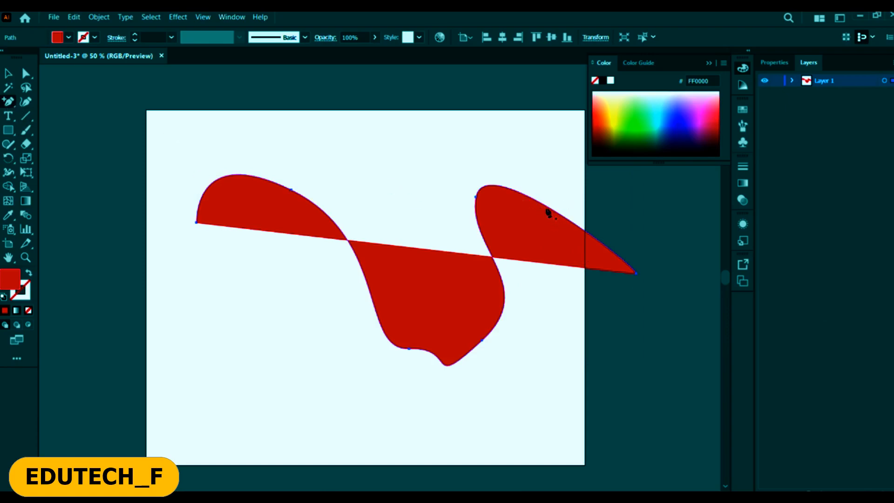
click(544, 204)
click(337, 225)
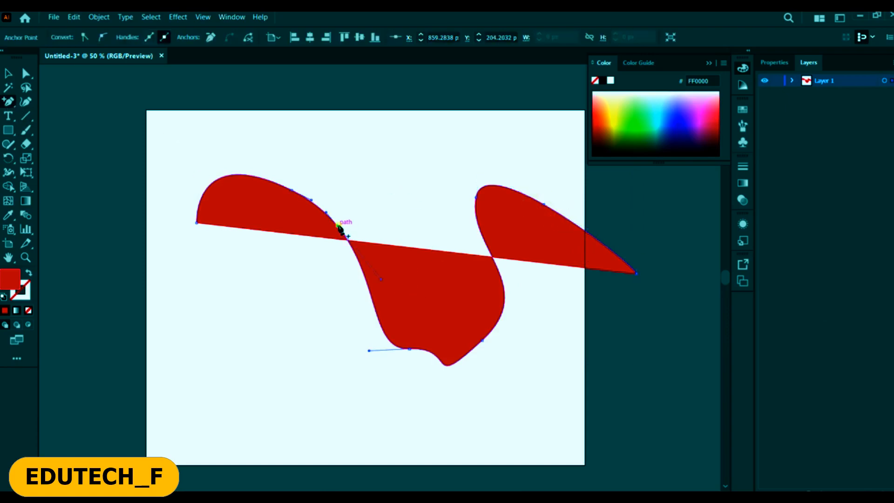
click(369, 293)
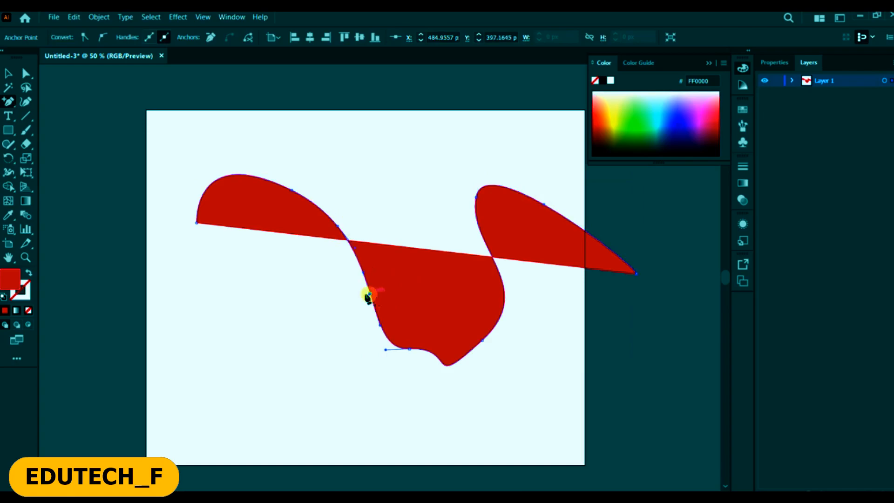
click(242, 174)
click(327, 212)
click(540, 278)
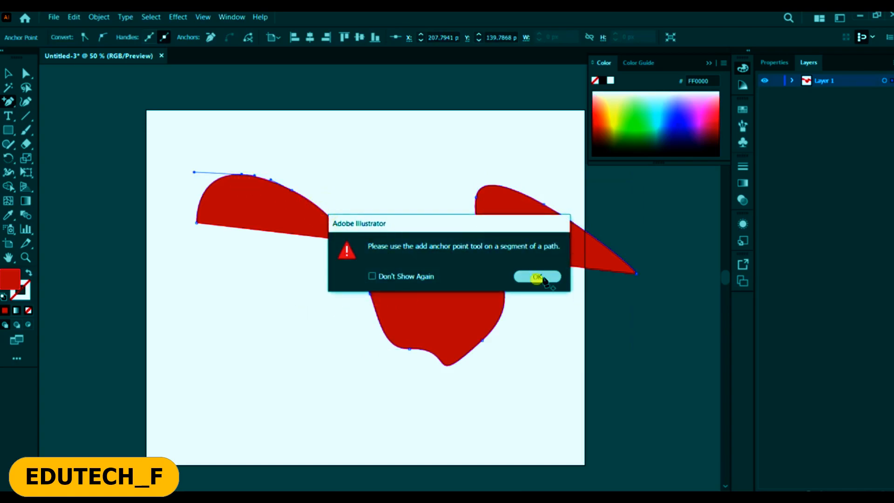
click(504, 302)
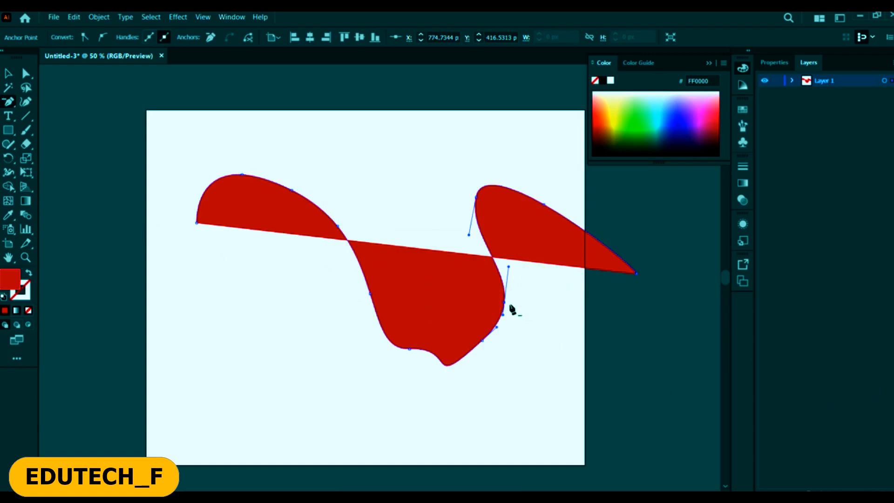
Delete the anchor points forming the red path's right lobe and the right side of its middle lobe.
click(544, 203)
click(476, 198)
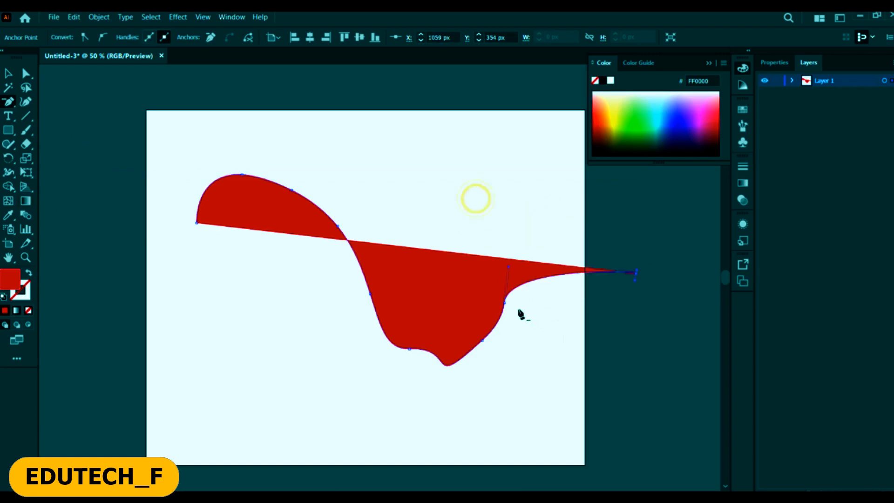
click(506, 302)
click(483, 341)
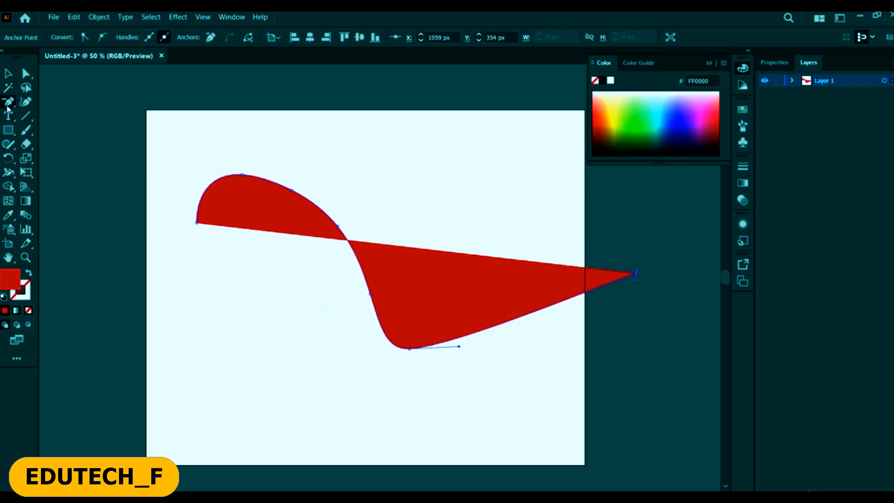
Delete two anchor points on the slope descending from the red path's left lobe.
click(338, 227)
click(292, 196)
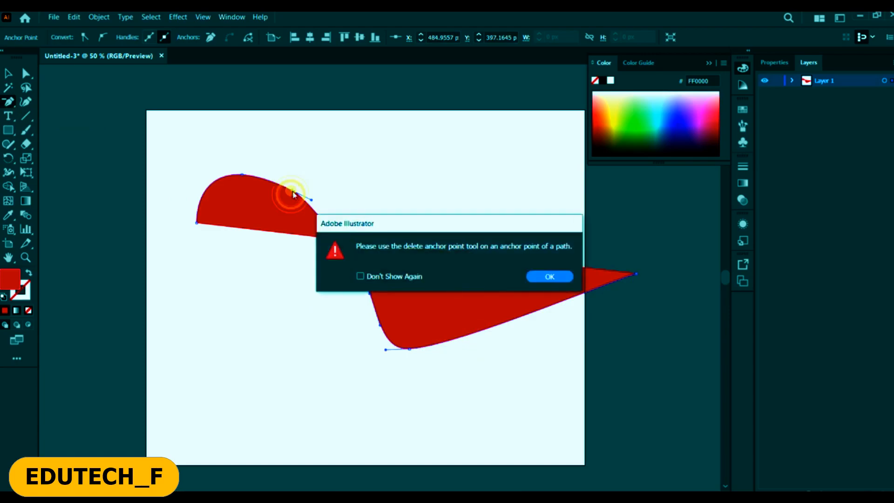
click(554, 275)
scroll(485, 303, down, 2)
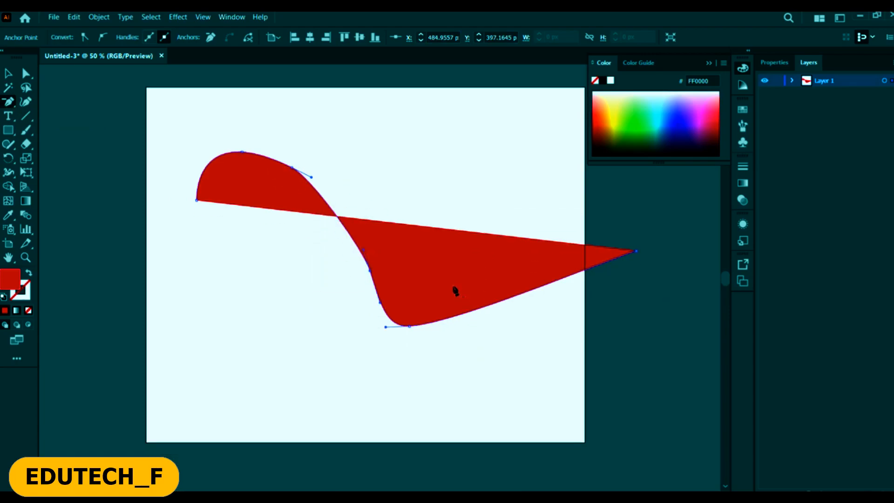
scroll(387, 268, up, 3)
click(292, 207)
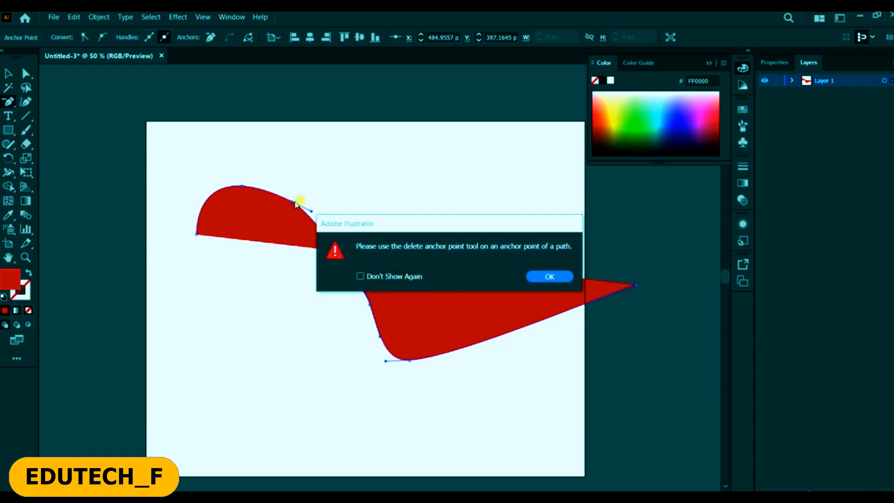
click(548, 274)
click(292, 205)
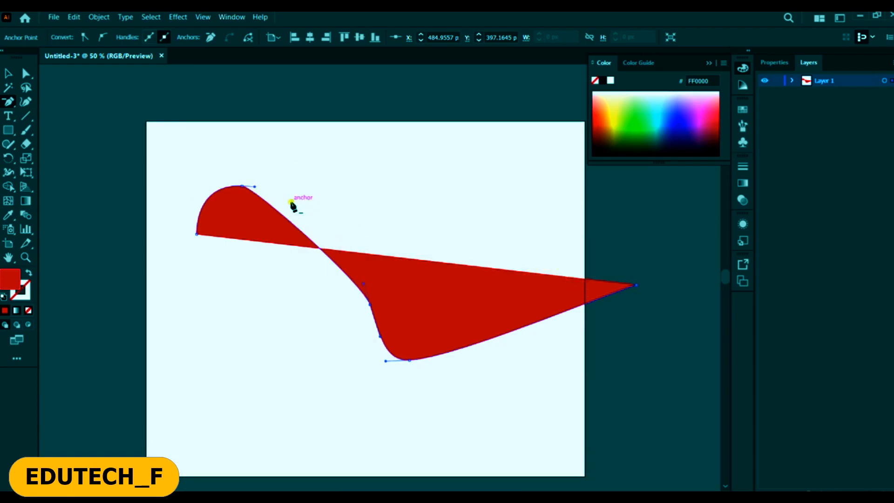
Delete the red path from the artboard.
key(v)
scroll(366, 207, down, 1)
key(Delete)
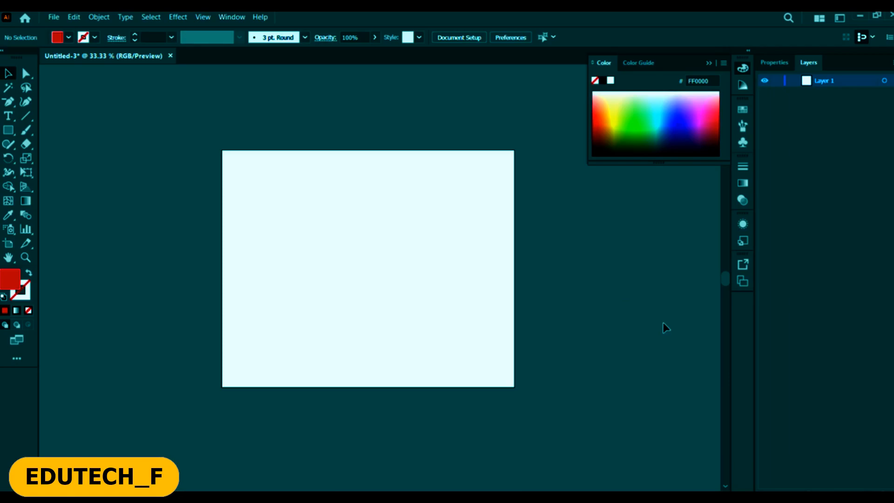
Show the rulers and place two horizontal guides across the artboard, shifting the lower one slightly upward.
key(ctrl+r)
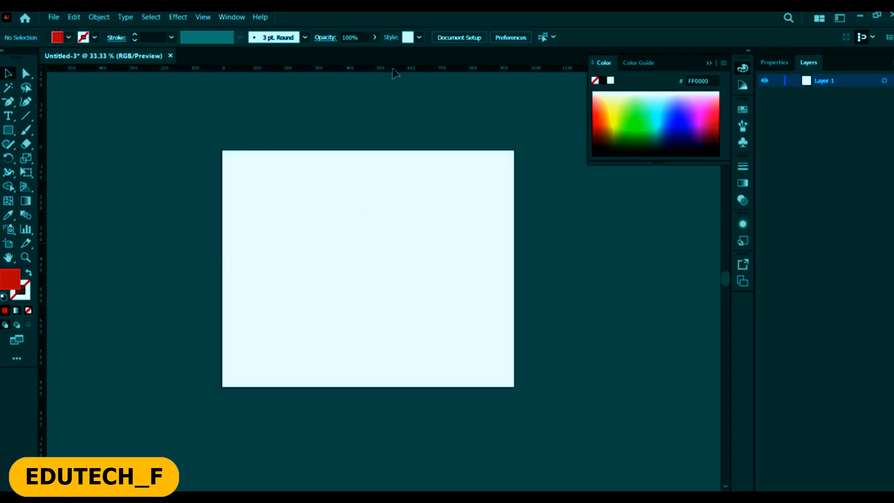
drag(402, 68, 442, 220)
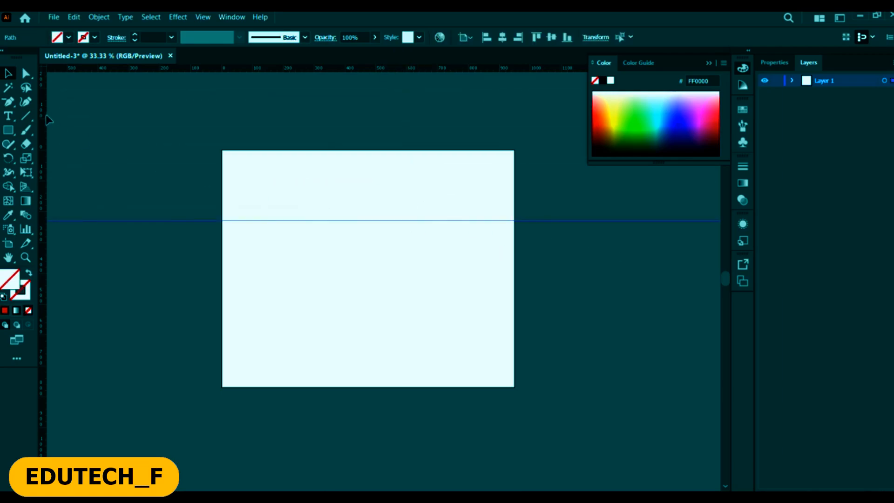
drag(335, 65, 349, 321)
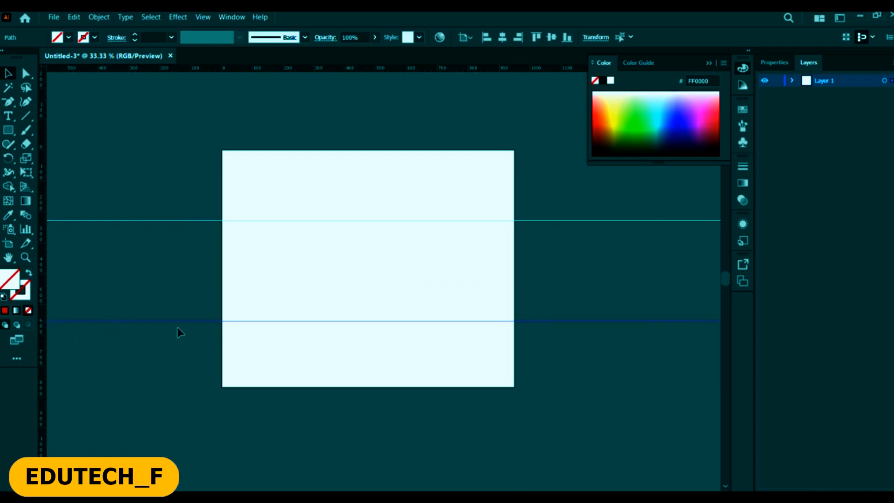
mouse_move(103, 322)
mouse_down()
mouse_move(112, 293)
mouse_move(100, 308)
mouse_up()
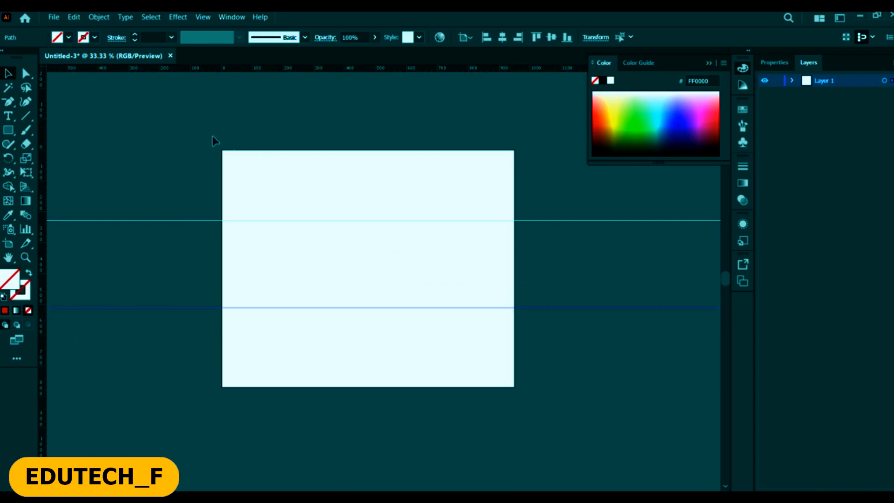
Select both horizontal guides and move them slightly down together.
drag(180, 145, 601, 381)
drag(597, 347, 519, 112)
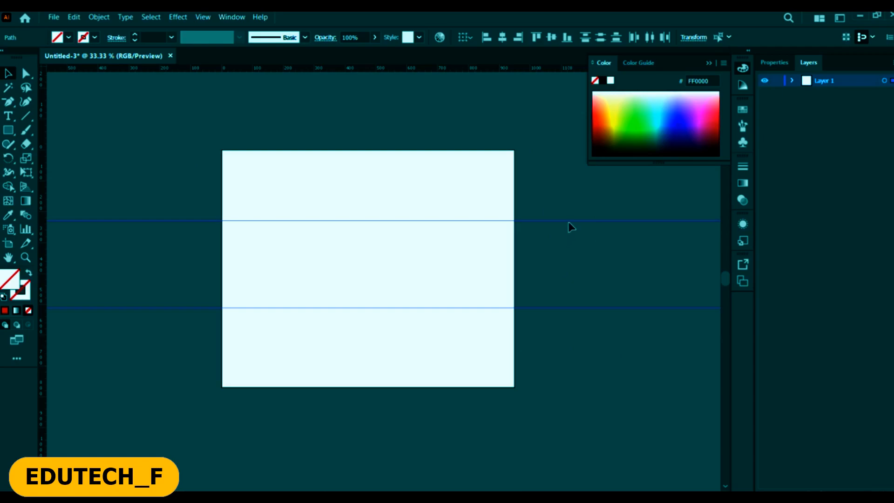
drag(569, 222, 569, 230)
Place two vertical guides dividing the artboard's width roughly into thirds, and shift both slightly to the left.
click(46, 116)
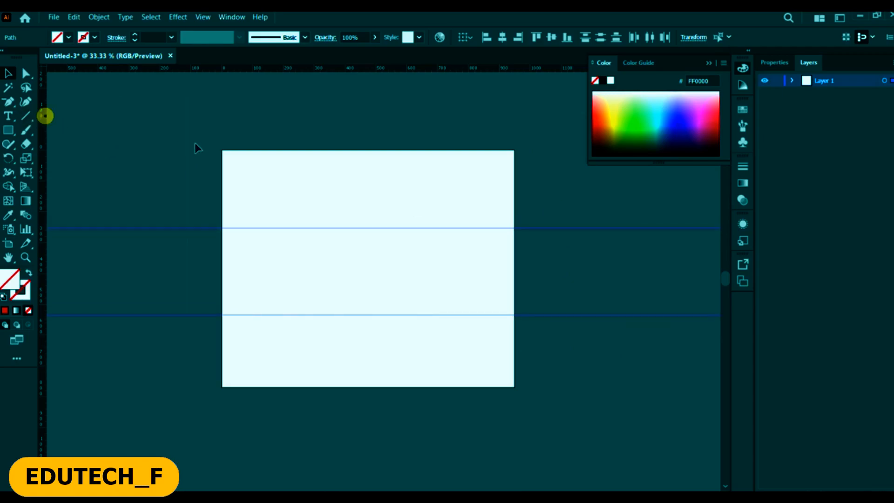
drag(195, 143, 322, 146)
drag(43, 112, 415, 195)
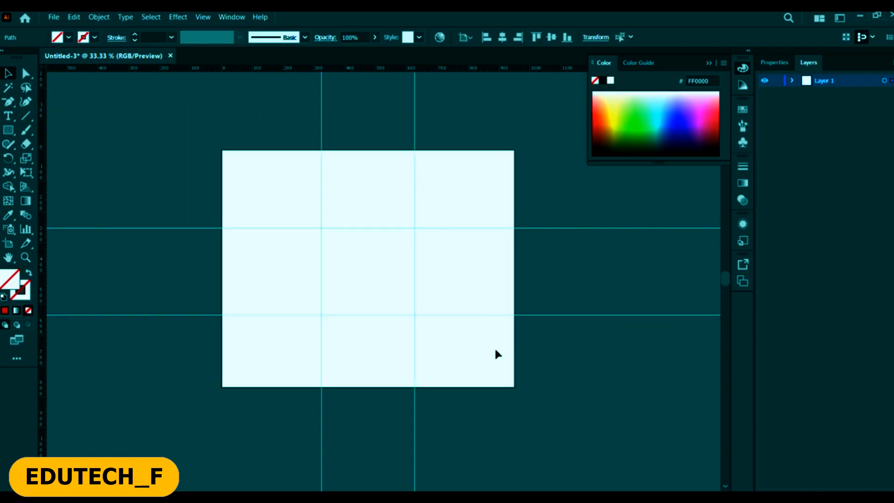
drag(475, 402, 305, 368)
drag(414, 375, 412, 376)
Select the two horizontal guides together, and extend the selection to include both vertical guides.
scroll(527, 403, up, 1)
drag(527, 403, 424, 211)
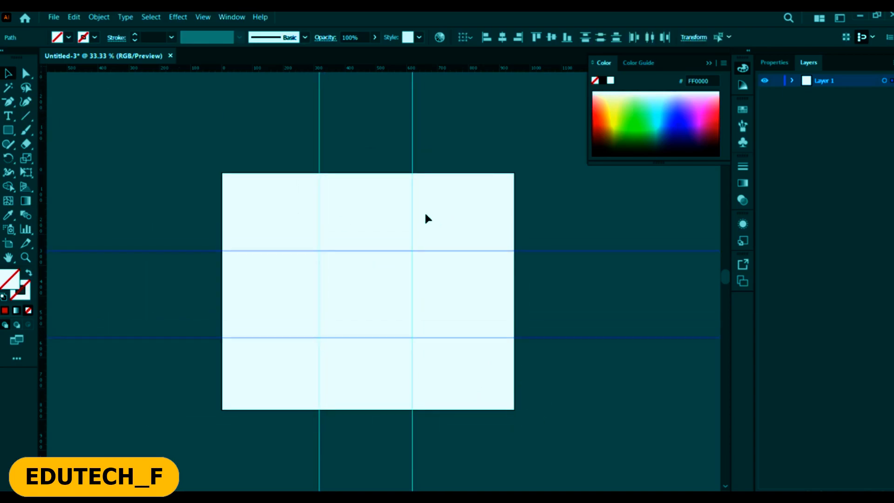
click(558, 192)
scroll(233, 186, down, 1)
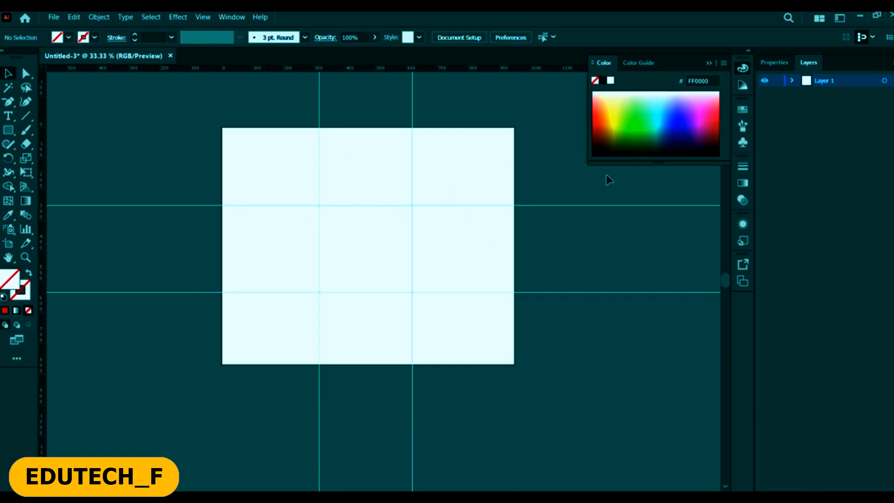
drag(537, 133, 335, 320)
scroll(525, 407, up, 1)
drag(511, 399, 373, 335)
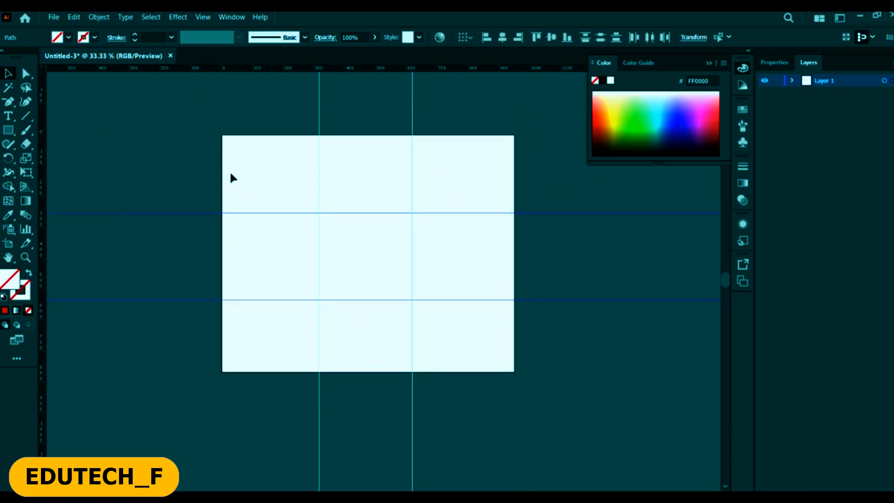
drag(203, 135, 704, 288)
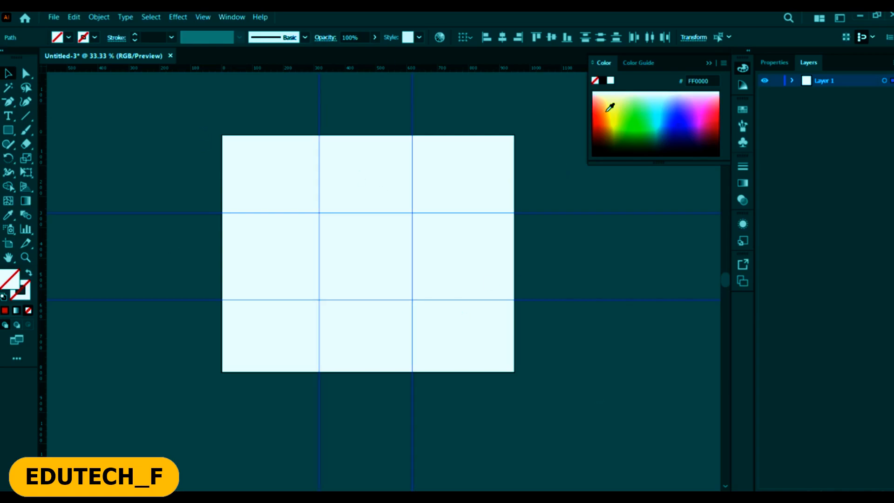
click(538, 153)
Delete both vertical guides and both horizontal guides from the document.
click(412, 159)
click(474, 151)
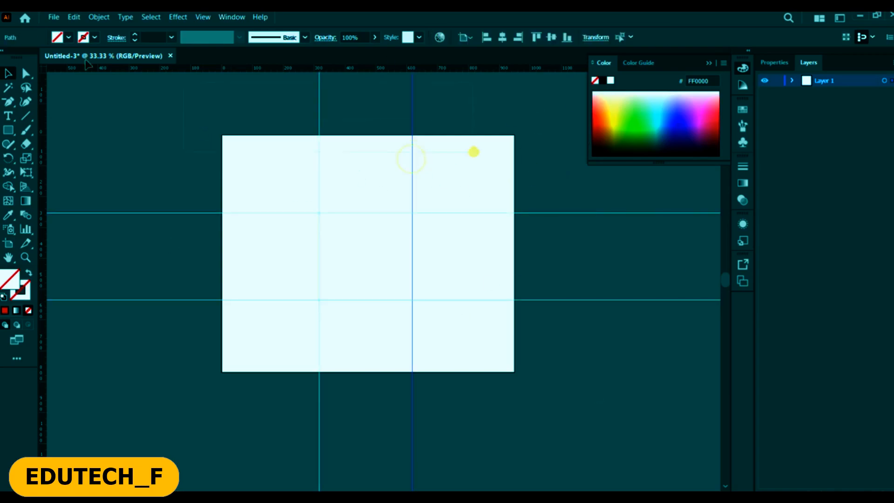
scroll(474, 152, up, 1)
click(412, 160)
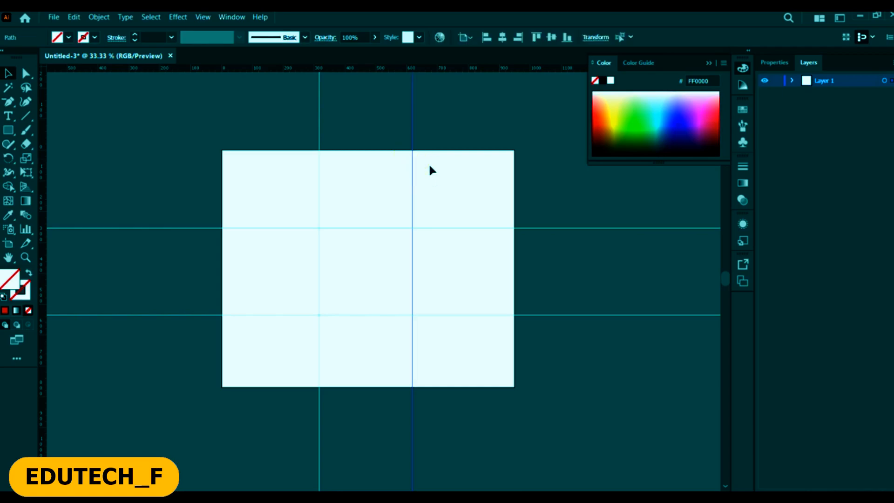
key(Delete)
click(319, 135)
key(Delete)
drag(574, 314, 529, 162)
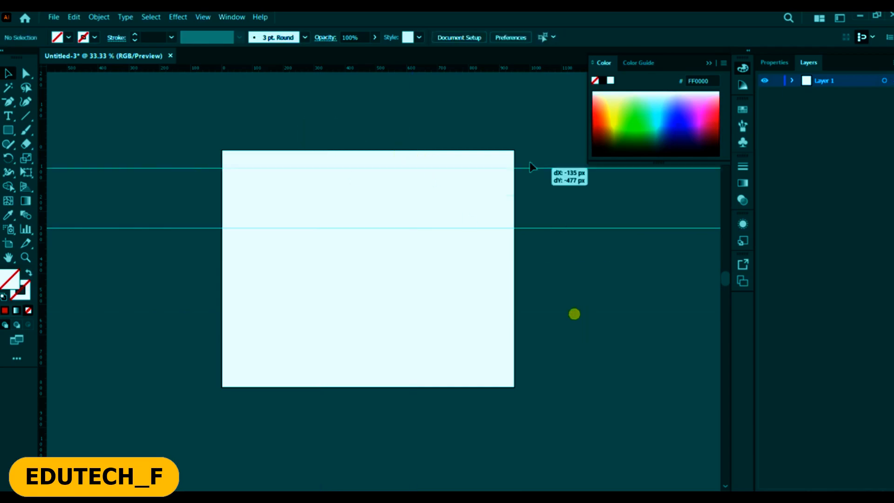
key(Delete)
click(572, 229)
key(Delete)
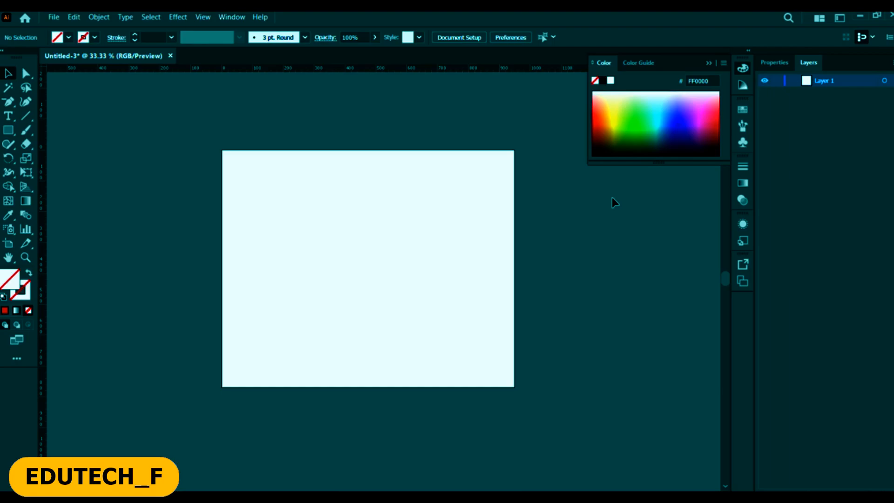
Draw an upright rectangle filled with yellow and place it on the canvas just outside the artboard's left edge.
click(9, 131)
drag(242, 340, 158, 230)
click(9, 74)
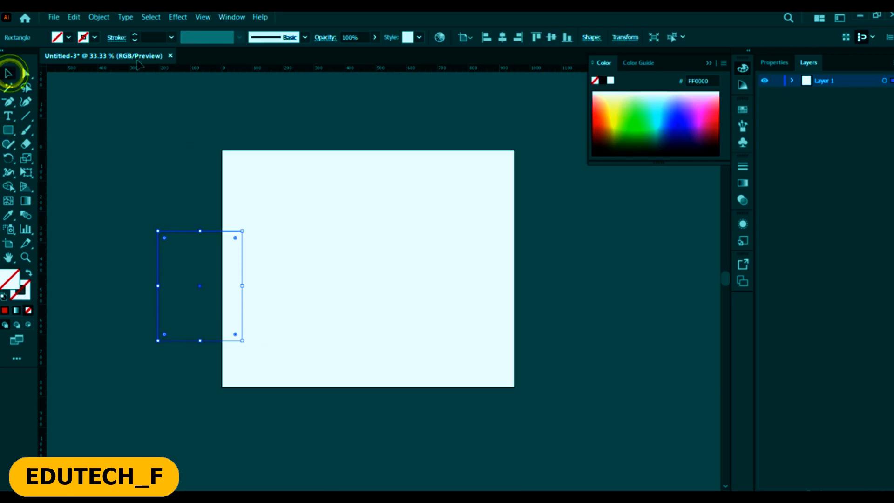
click(69, 37)
click(55, 64)
drag(226, 295, 193, 230)
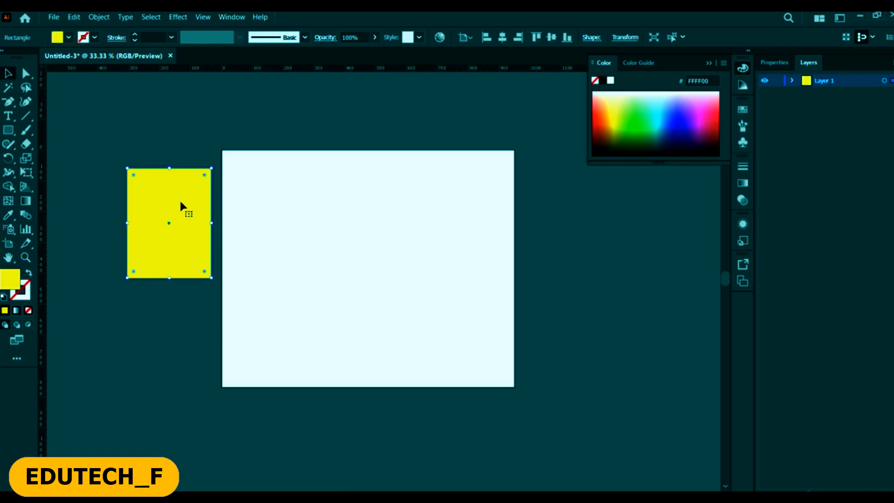
drag(181, 205, 158, 247)
Paste two copies of the yellow rectangle and place them in the left and right parts of the artboard.
key(ctrl+c)
key(ctrl+v)
drag(373, 251, 296, 207)
key(ctrl+v)
drag(404, 262, 485, 235)
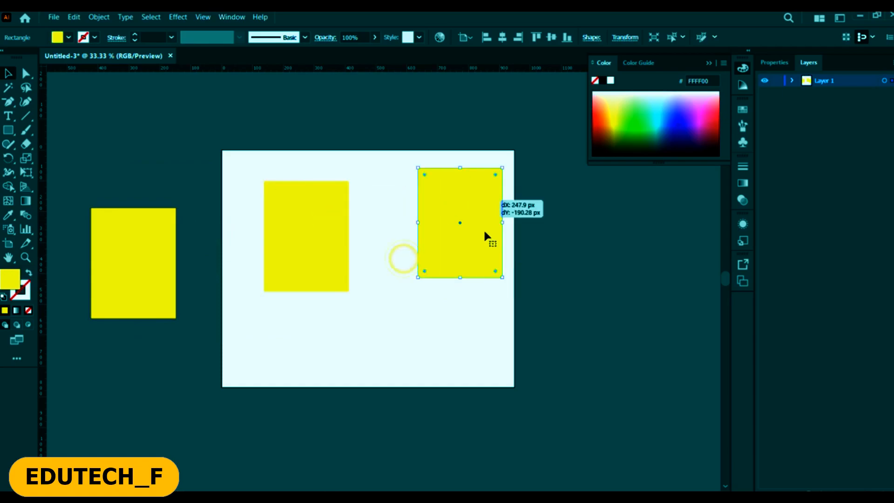
Paste another copy of the off-artboard yellow rectangle and undo the paste.
click(169, 272)
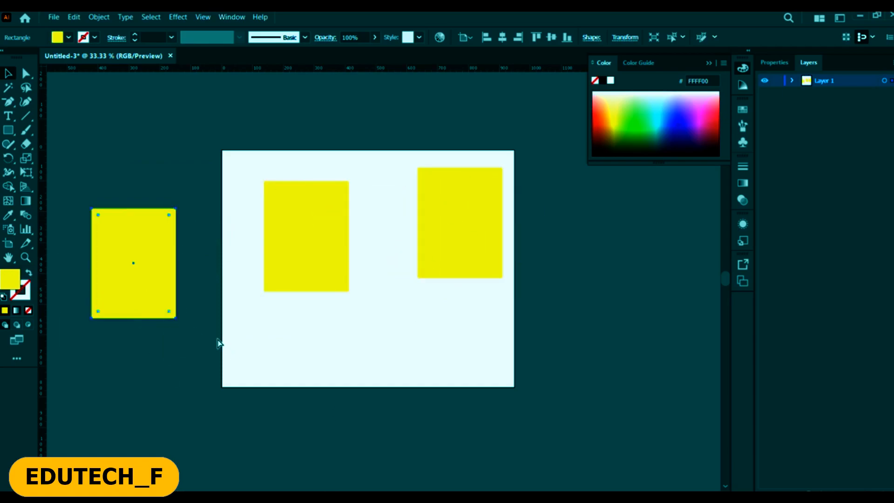
key(ctrl+v)
key(ctrl+z)
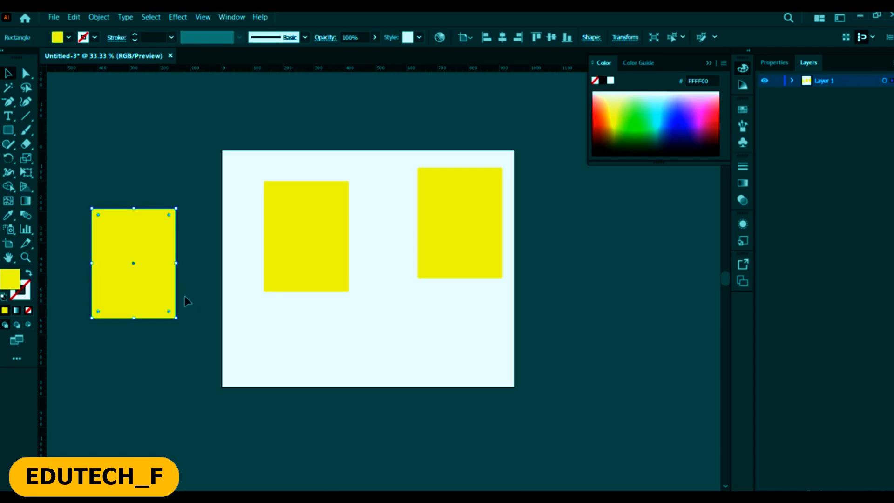
Duplicate the off-artboard yellow rectangle to its right, keep only one, and place it just outside the artboard's left edge.
drag(158, 268, 137, 333)
click(283, 339)
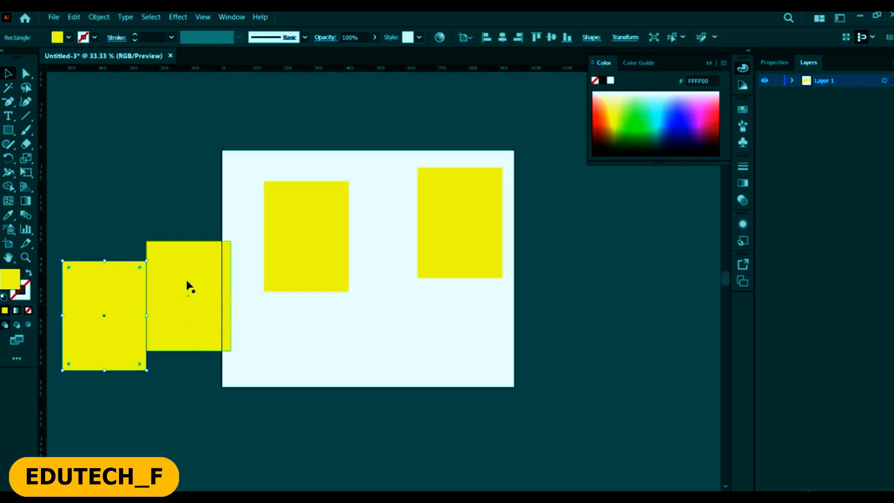
drag(110, 303, 194, 290)
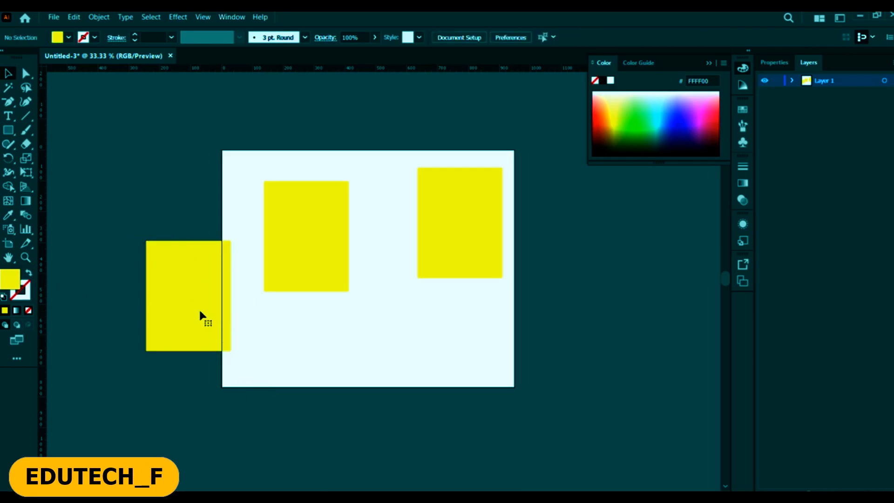
drag(179, 319, 151, 279)
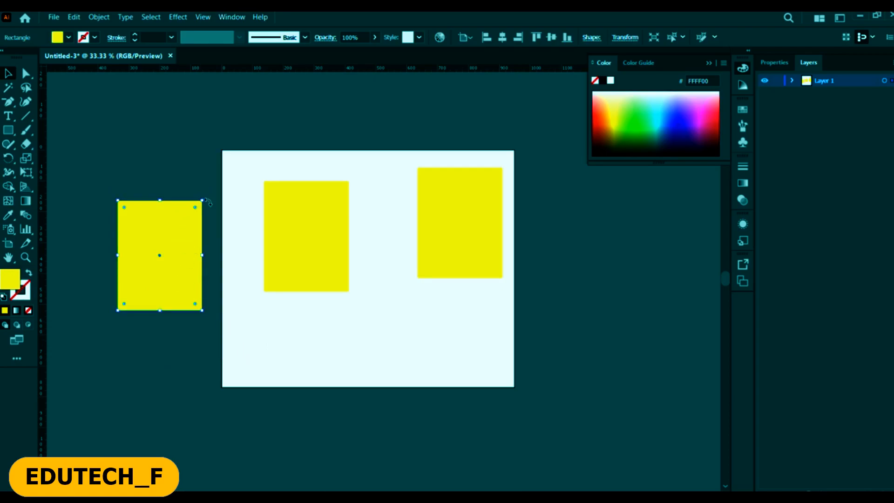
Make a slightly raised duplicate of the off-artboard yellow rectangle, fill it with green, and delete it.
key(alt+shift+Up)
key(alt+shift+Up)
key(alt+shift+Up)
click(69, 37)
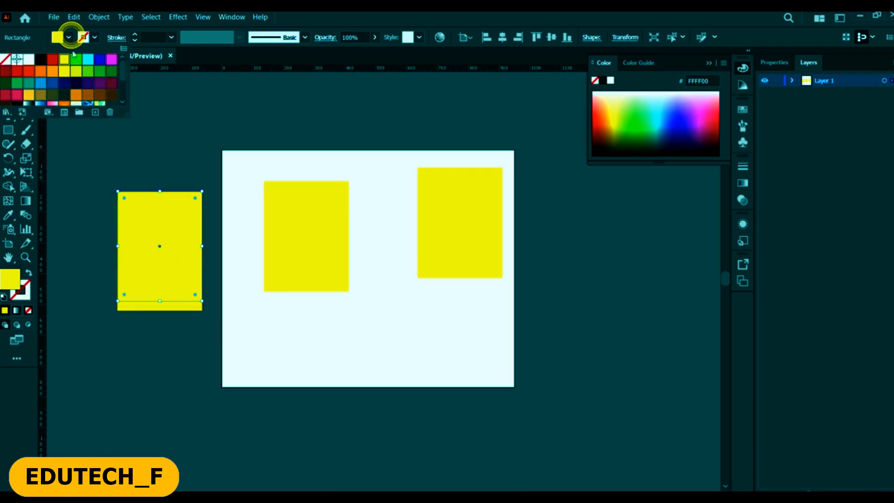
click(75, 58)
click(349, 13)
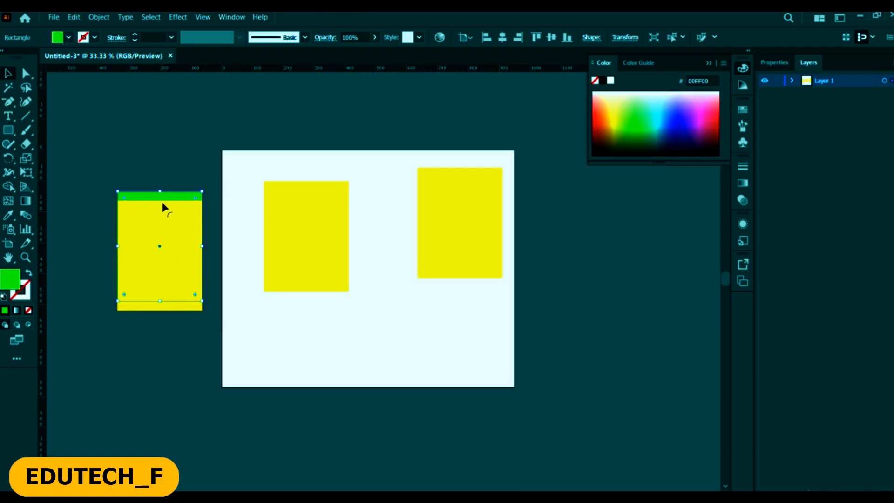
key(Delete)
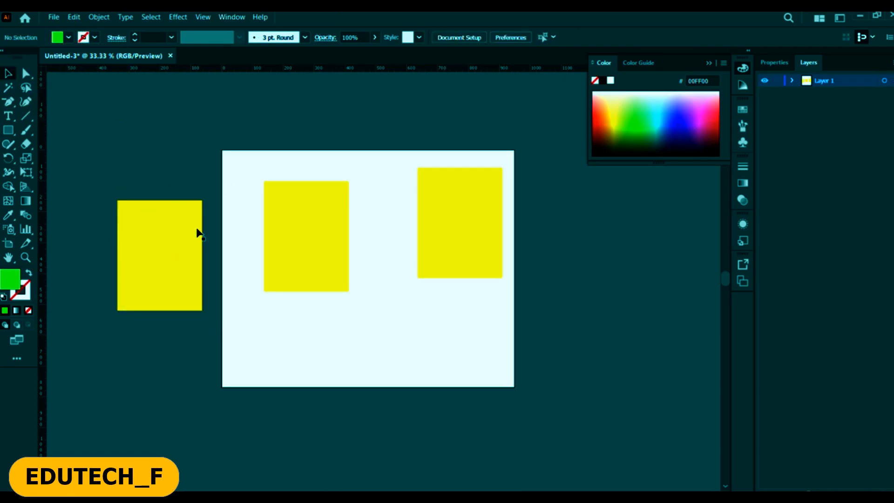
click(189, 234)
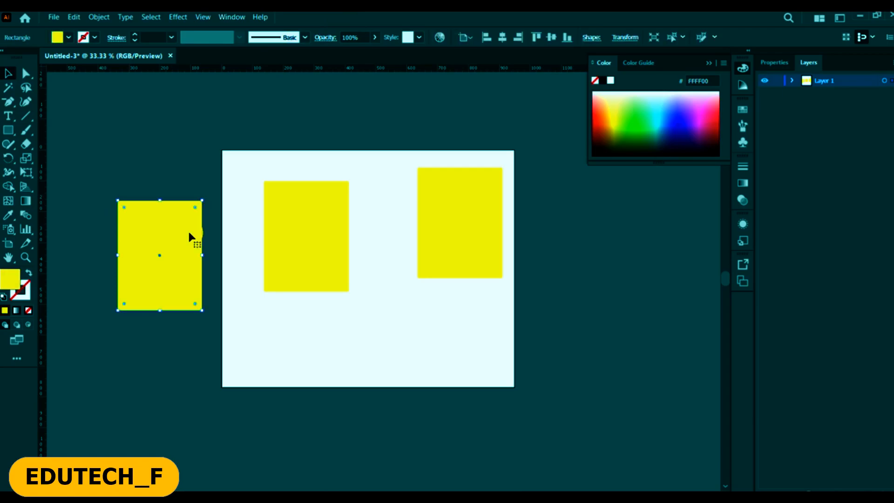
click(371, 420)
Draw a small rectangle above the off-artboard yellow one and fill it with red.
click(14, 130)
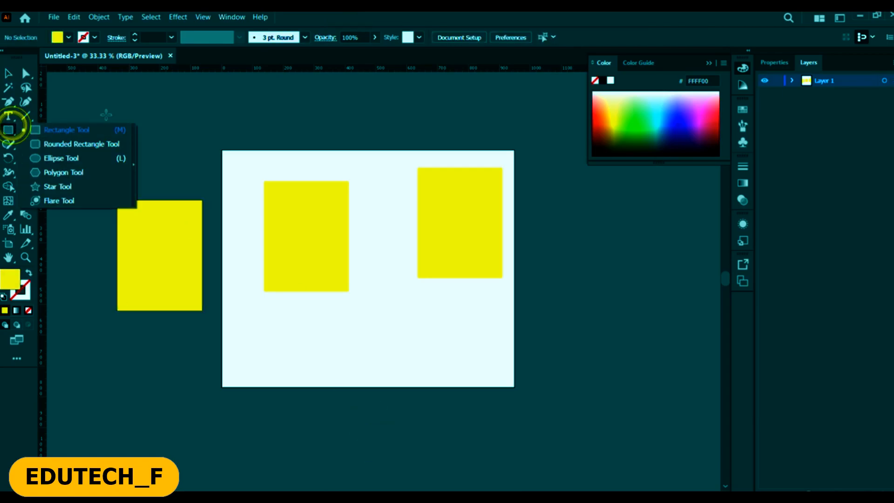
drag(143, 109, 199, 149)
click(52, 59)
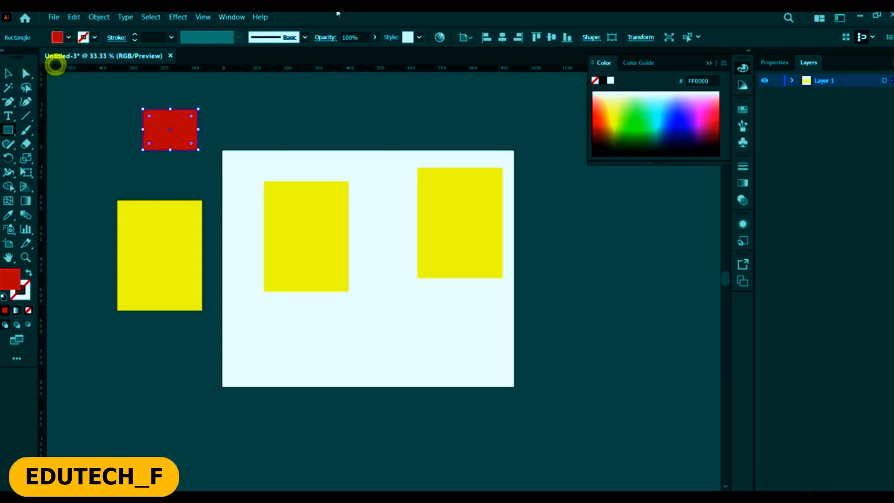
click(8, 73)
click(238, 414)
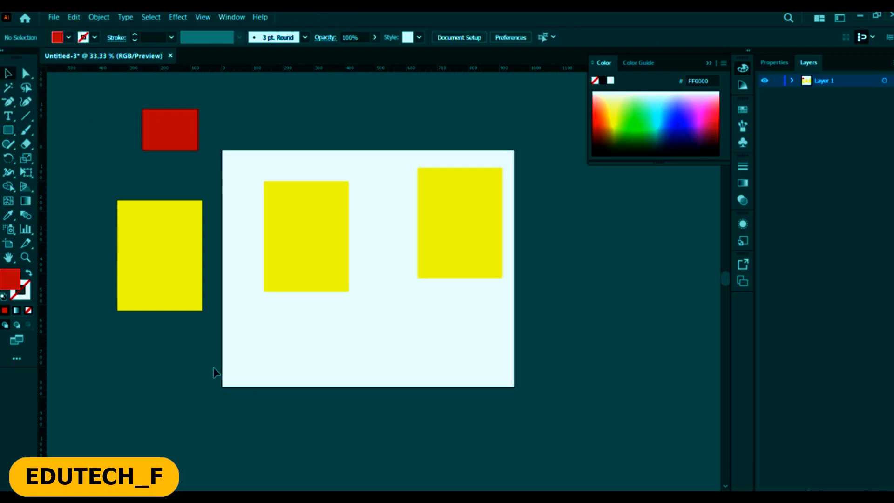
Recolour the off-artboard yellow rectangle red by sampling the small red rectangle with the Eyedropper.
key(i)
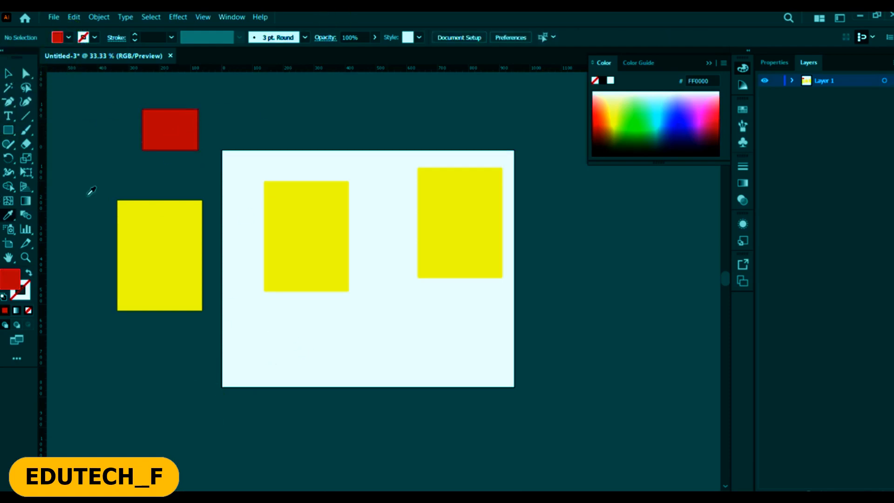
click(8, 73)
click(256, 173)
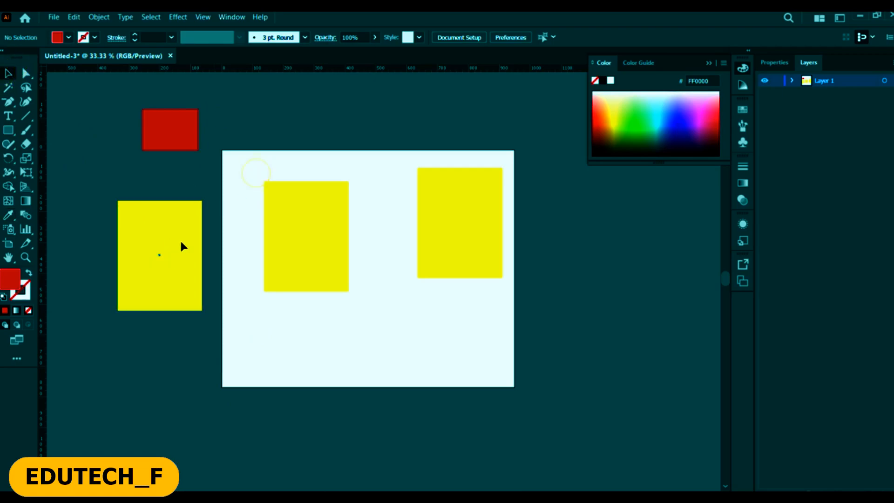
click(182, 247)
key(i)
click(184, 137)
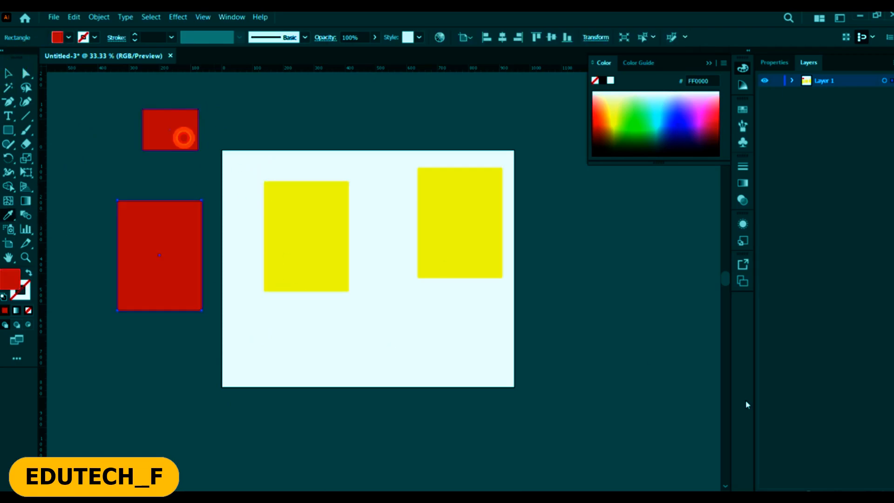
click(8, 73)
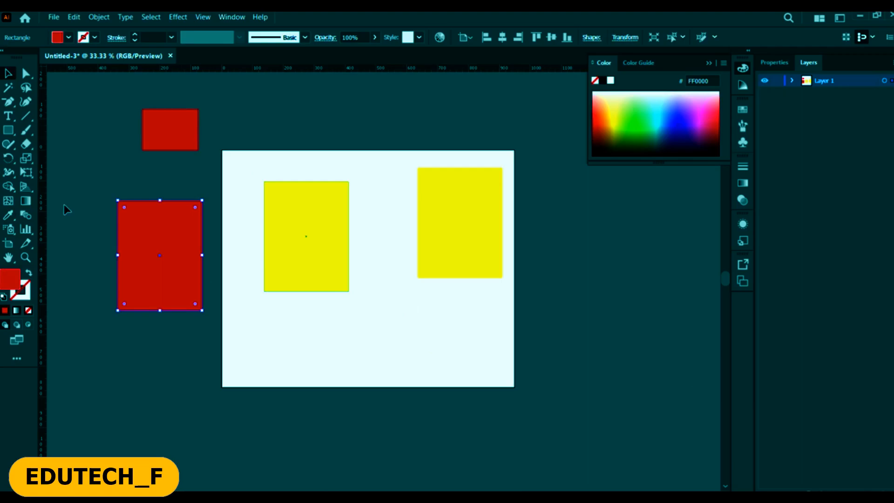
Recolour the left yellow rectangle on the artboard by sampling the small red rectangle with the Eyedropper.
click(282, 240)
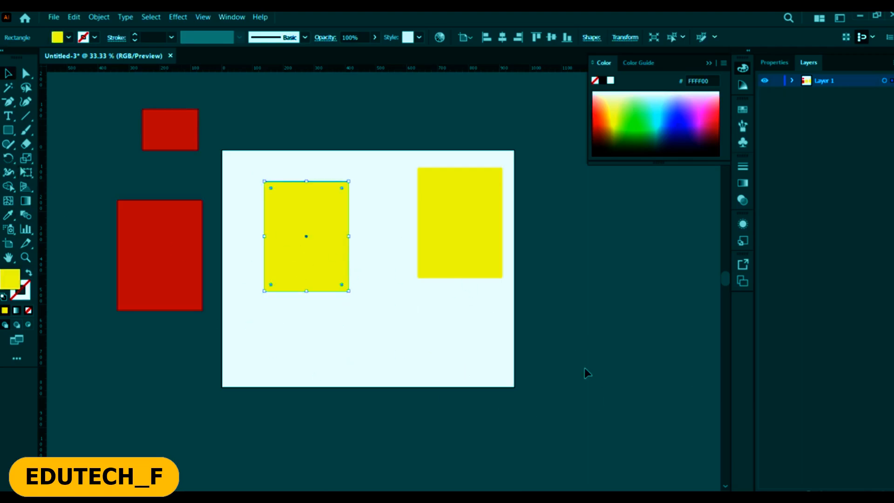
key(i)
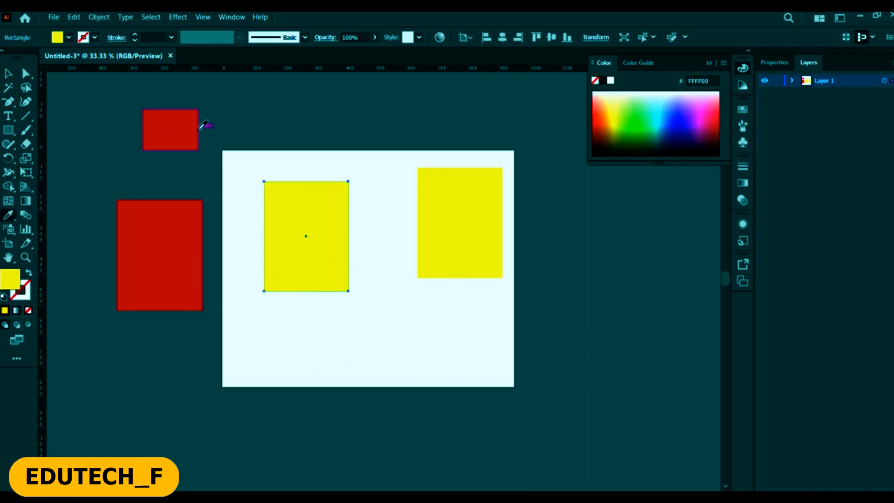
click(186, 127)
key(v)
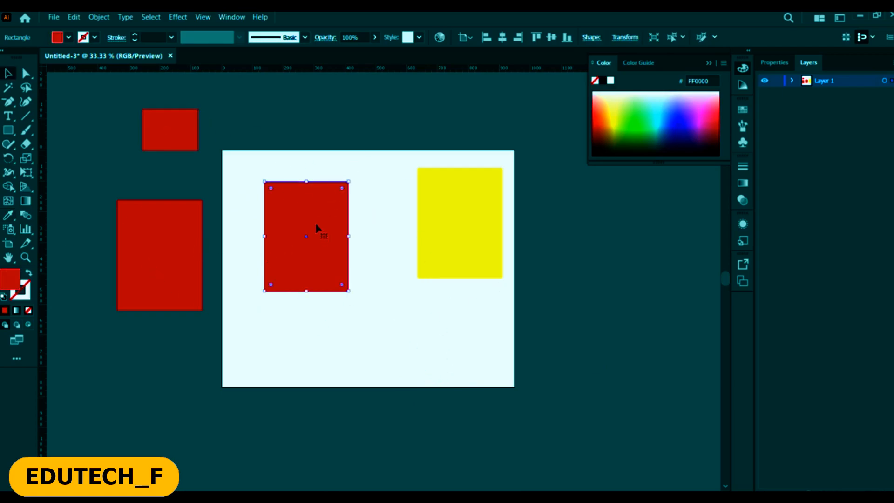
Resample the artboard's left rectangle from the yellow rectangle, the red rectangle and the grey canvas, ending with the artboard's white, and deselect it.
click(8, 215)
click(457, 225)
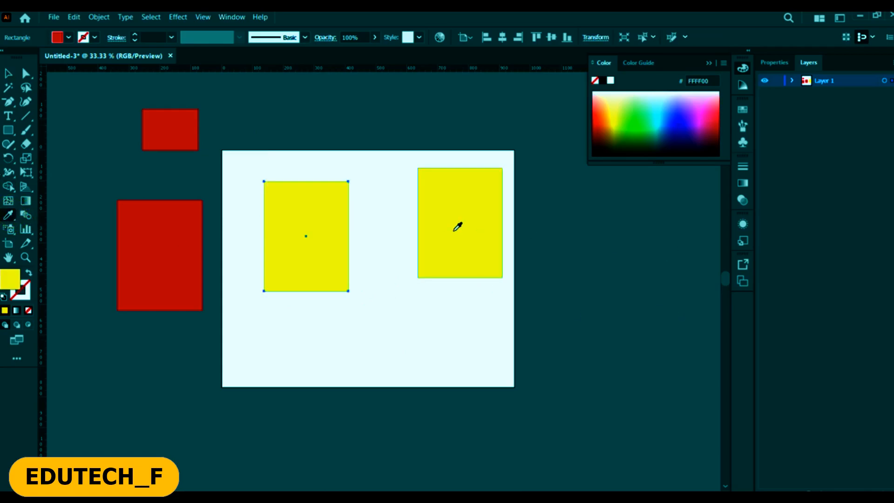
click(181, 247)
click(391, 127)
click(659, 302)
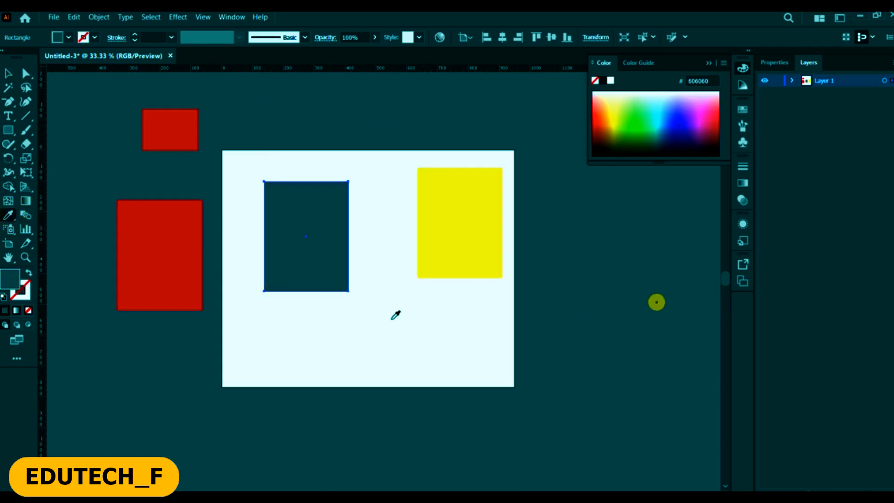
click(390, 319)
key(v)
click(480, 327)
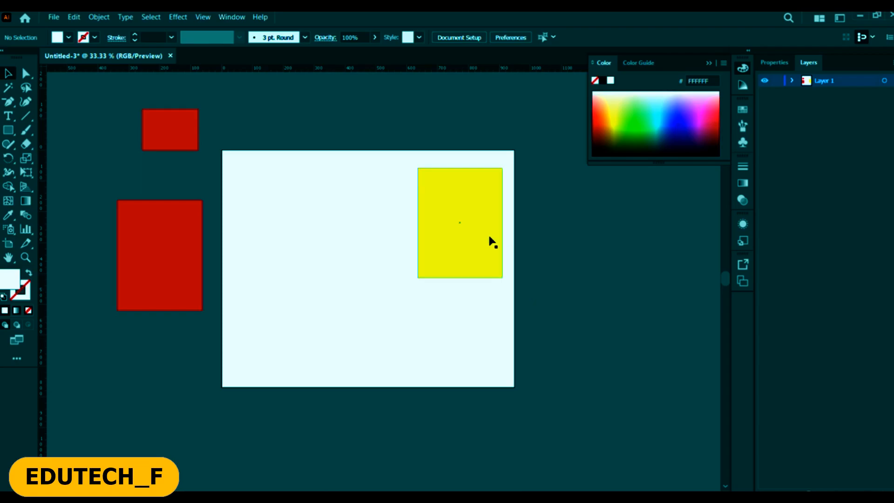
scroll(430, 271, down, 2)
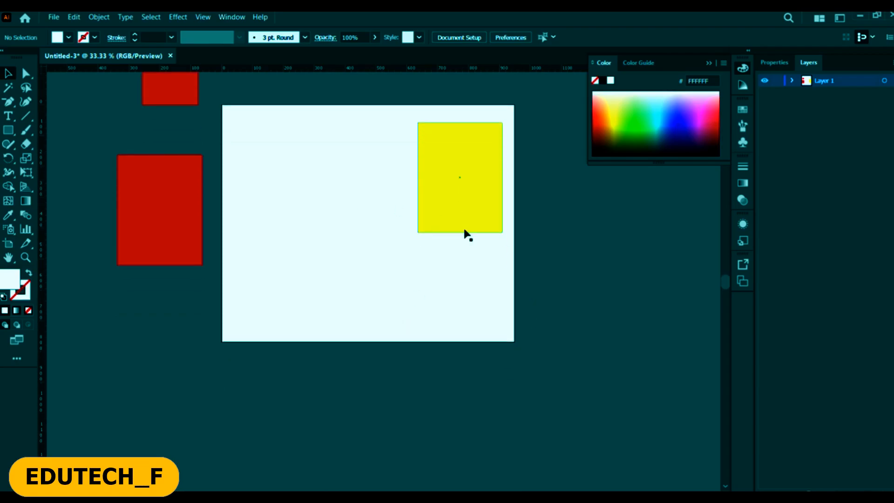
scroll(465, 233, up, 3)
drag(387, 292, 392, 241)
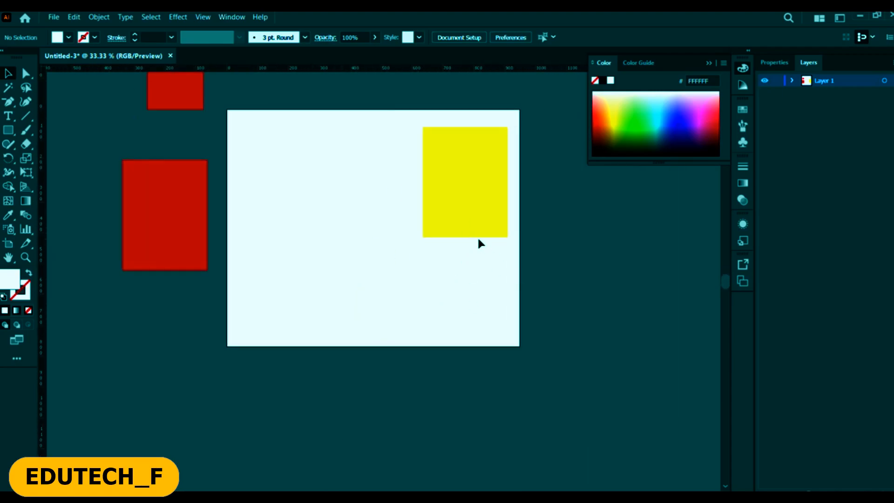
Pan the canvas around the artboard and the neighbouring rectangles with the Hand tool.
drag(392, 175, 469, 233)
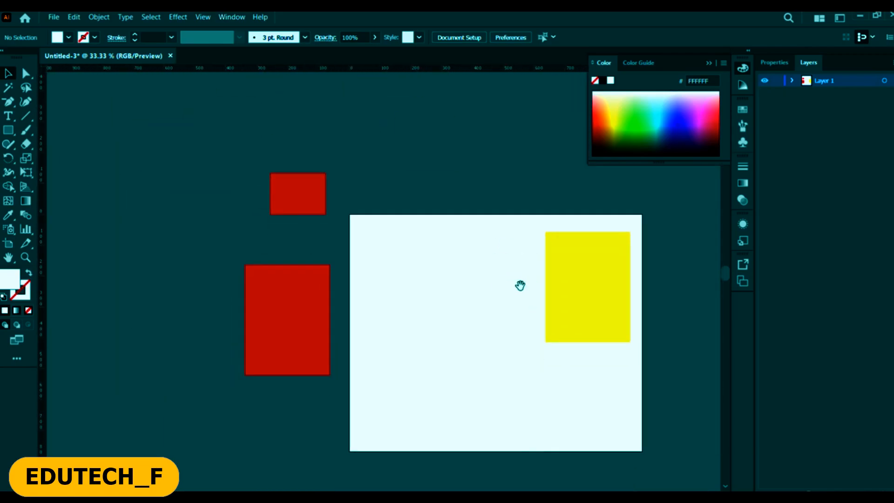
drag(523, 315, 447, 229)
scroll(550, 218, up, 1)
scroll(590, 248, up, 4)
scroll(487, 229, down, 2)
drag(512, 182, 532, 301)
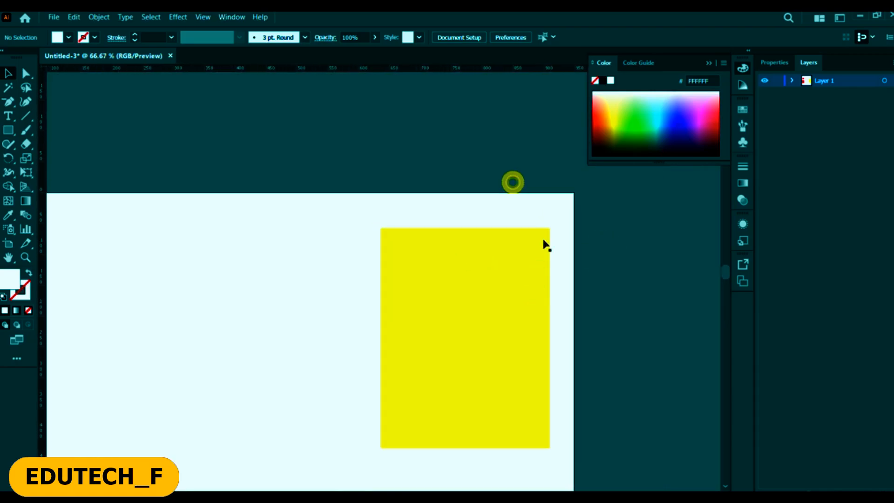
drag(582, 254, 713, 282)
drag(297, 256, 571, 195)
drag(409, 281, 331, 103)
drag(451, 235, 372, 269)
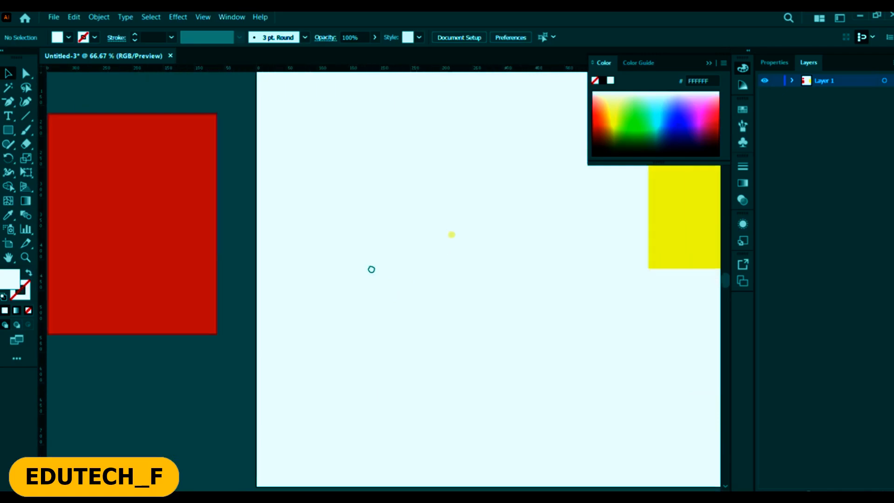
drag(404, 301, 309, 261)
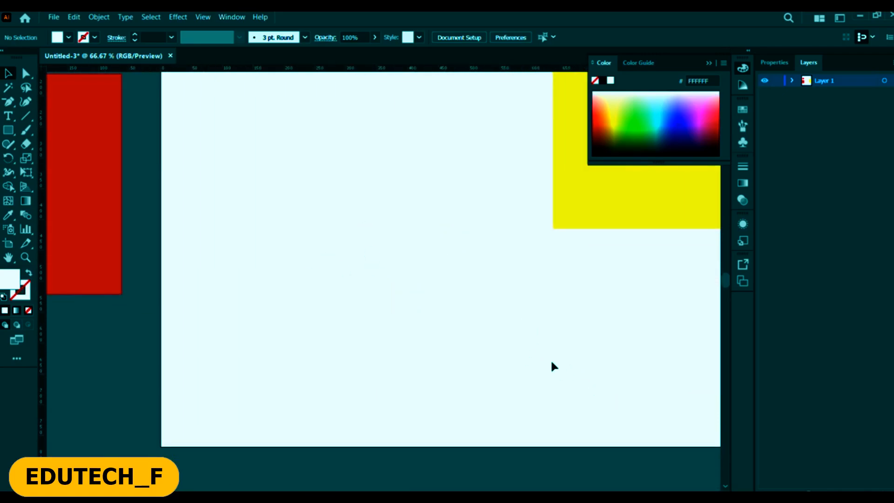
Zoom in and out repeatedly around the artboard to view the rectangles at different magnifications.
scroll(226, 271, down, 4)
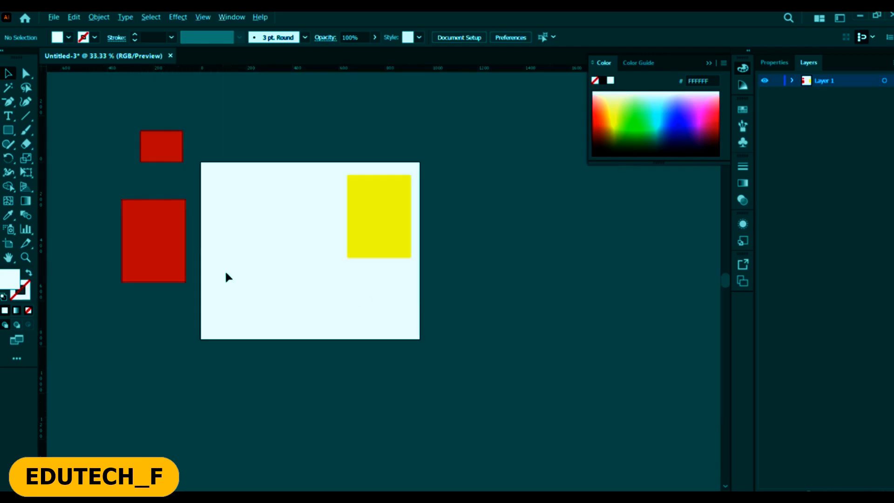
scroll(233, 265, up, 3)
scroll(243, 258, down, 4)
scroll(250, 250, up, 3)
scroll(251, 250, down, 4)
scroll(253, 251, up, 2)
scroll(261, 310, down, 1)
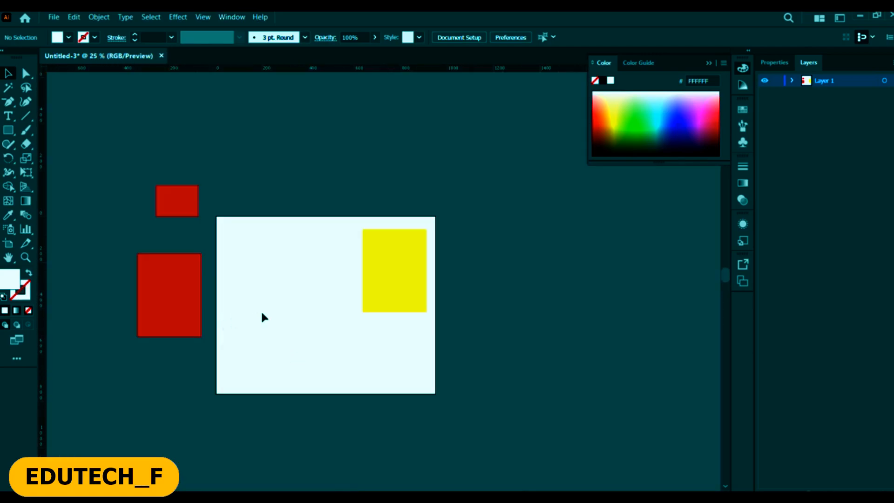
scroll(252, 305, down, 2)
scroll(188, 283, up, 2)
drag(237, 286, 265, 295)
scroll(315, 291, down, 4)
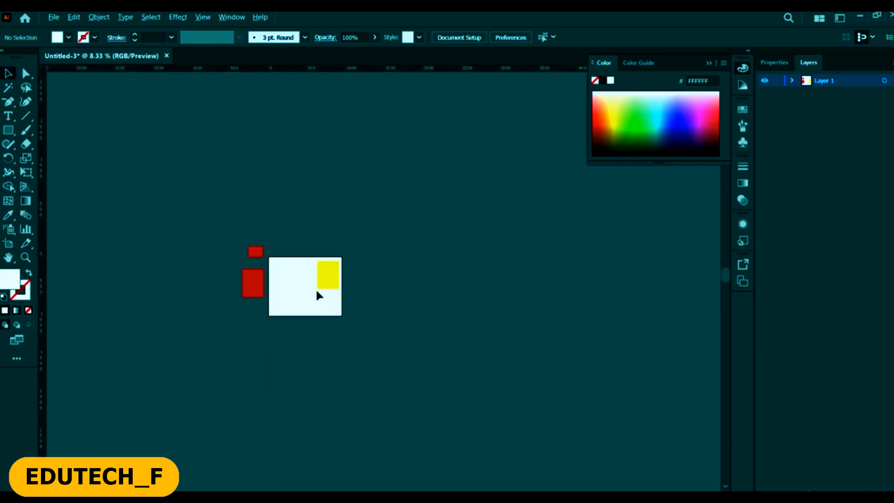
scroll(181, 302, up, 4)
scroll(311, 341, down, 1)
scroll(217, 354, up, 3)
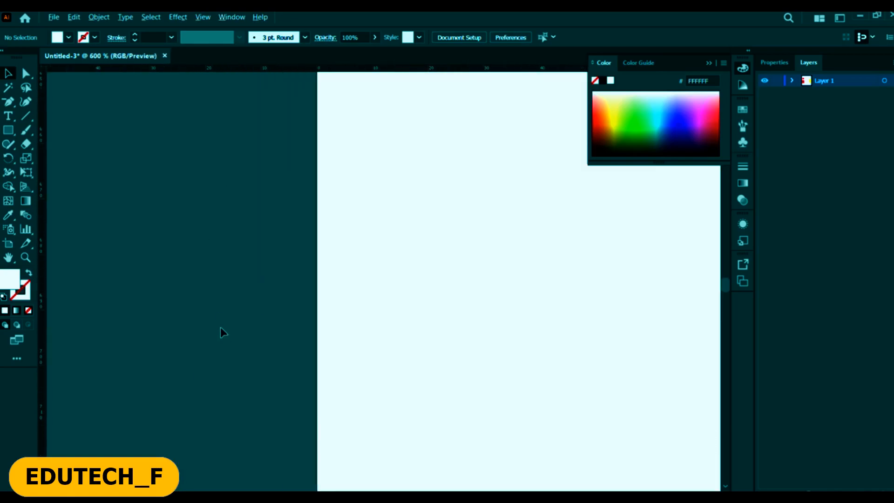
scroll(223, 328, down, 4)
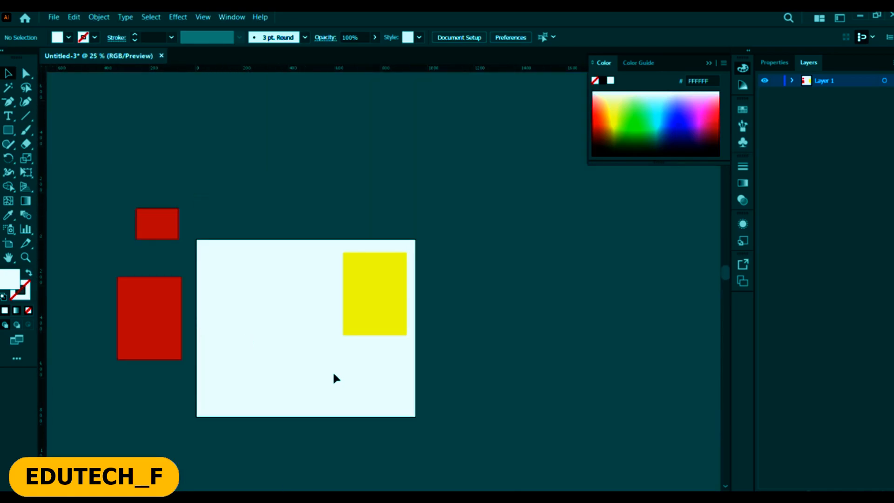
scroll(387, 402, down, 2)
scroll(326, 248, up, 1)
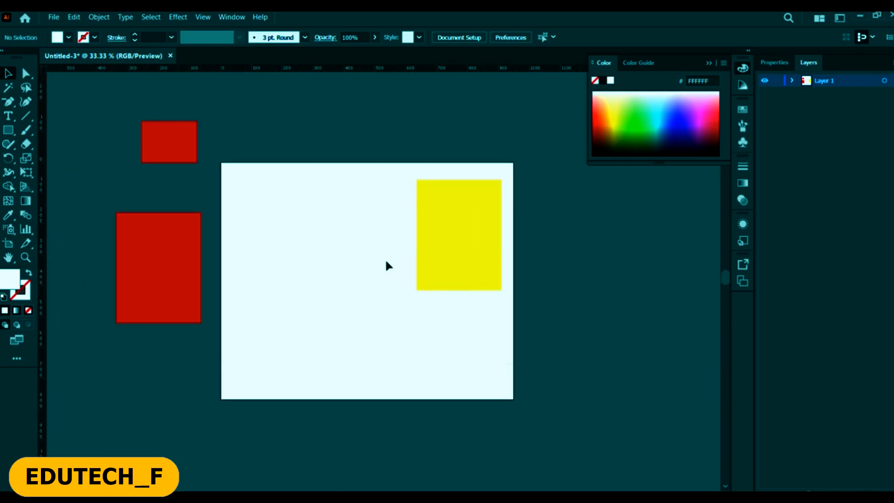
scroll(387, 265, up, 3)
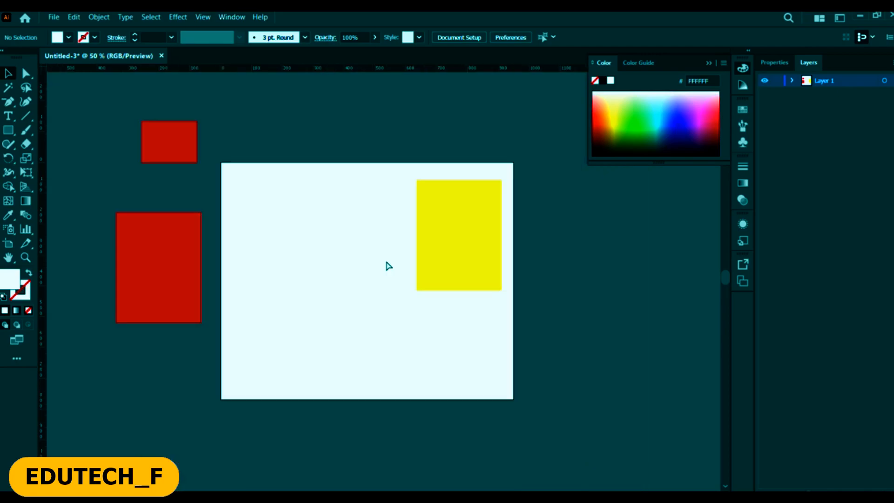
scroll(389, 266, up, 3)
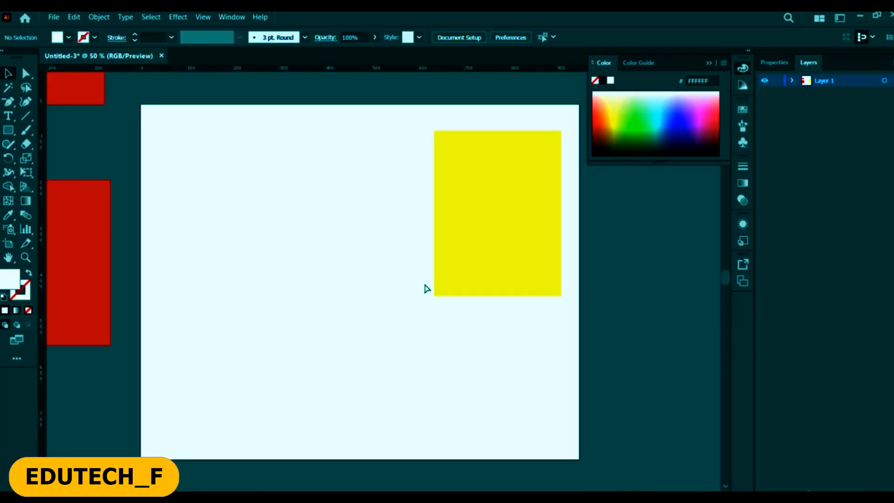
scroll(427, 289, up, 3)
scroll(427, 289, down, 4)
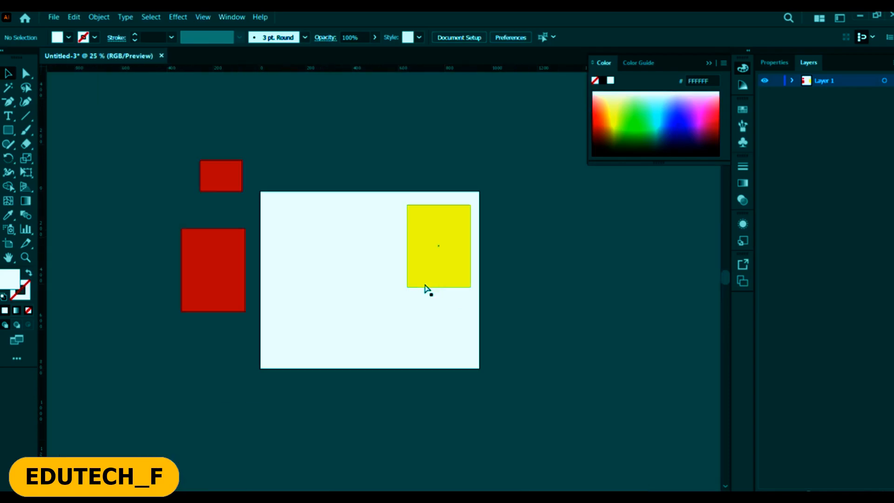
scroll(427, 289, up, 2)
scroll(428, 288, down, 1)
scroll(427, 289, down, 3)
scroll(427, 289, up, 2)
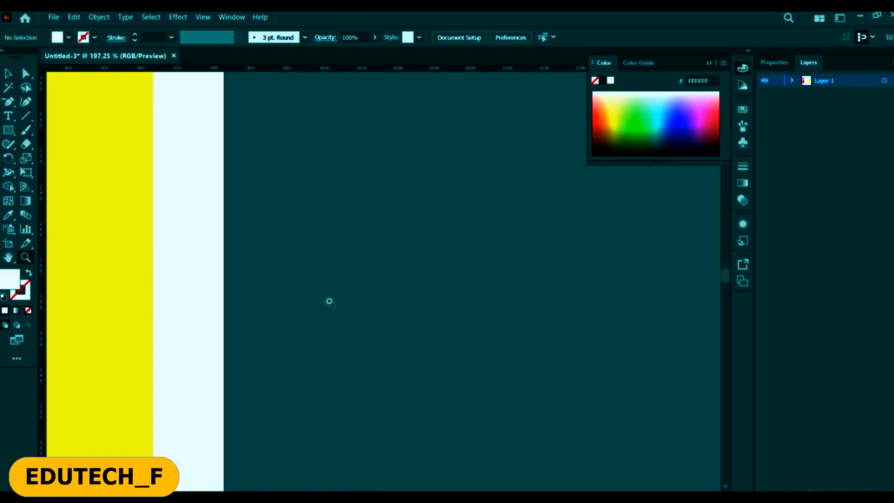
Magnify and reduce the area beside the yellow rectangle with the Zoom tool, and fit the artboard in the window.
click(330, 302)
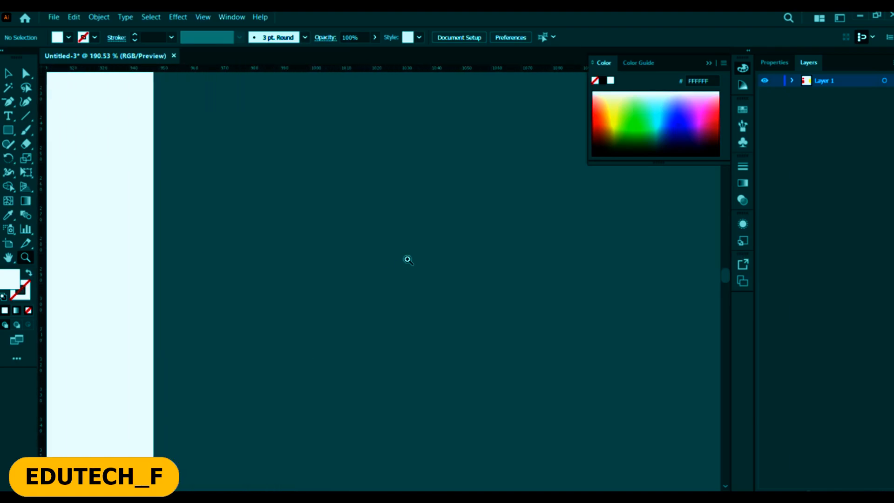
drag(408, 259, 339, 462)
drag(342, 355, 426, 370)
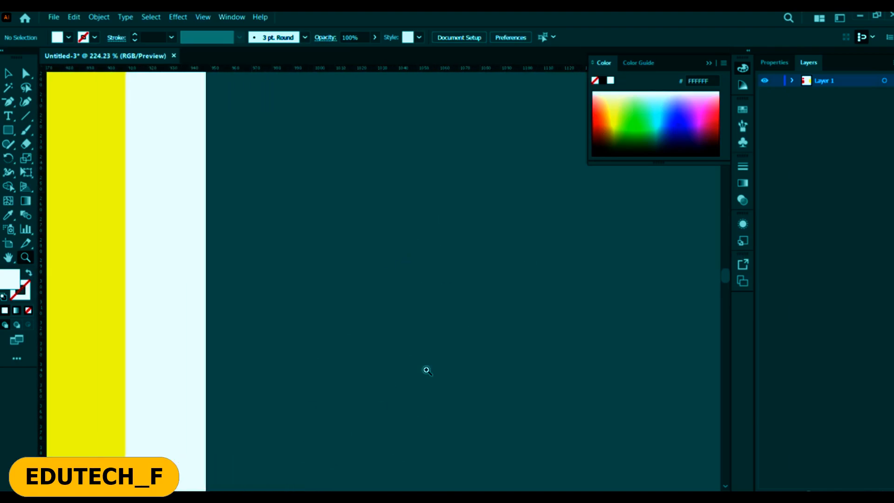
drag(463, 185, 449, 390)
scroll(462, 277, down, 2)
scroll(444, 244, up, 2)
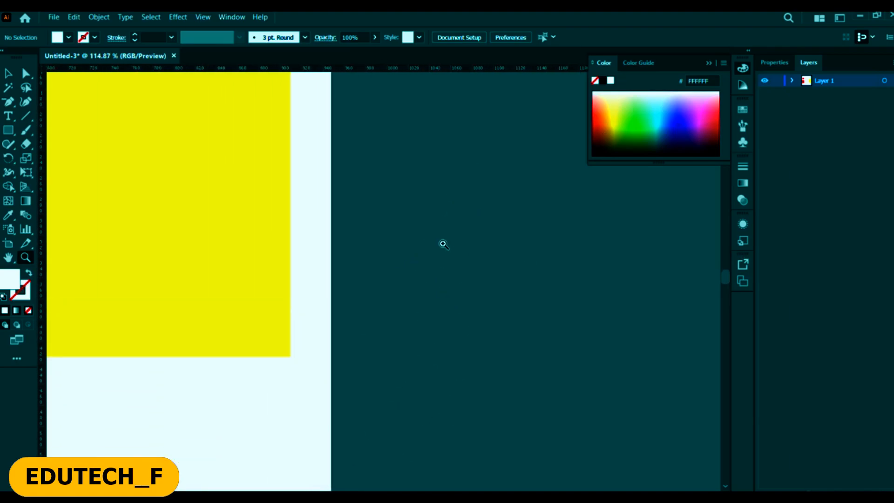
drag(471, 251, 223, 277)
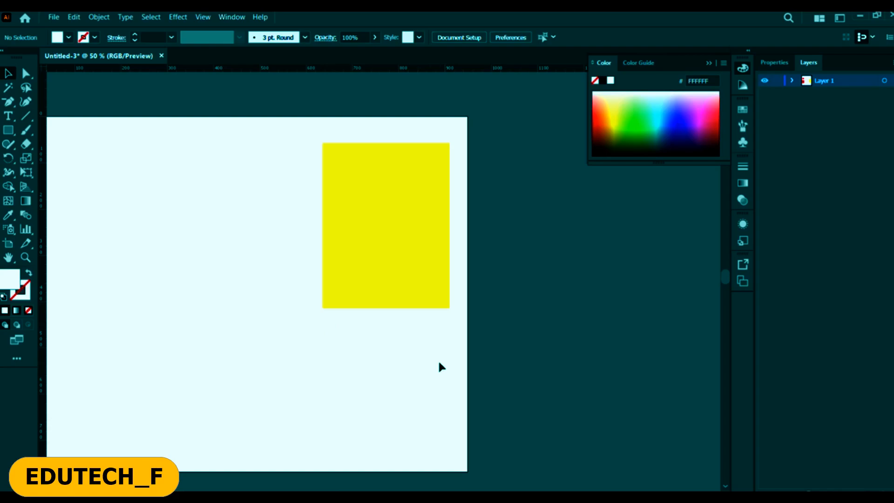
key(ctrl+0)
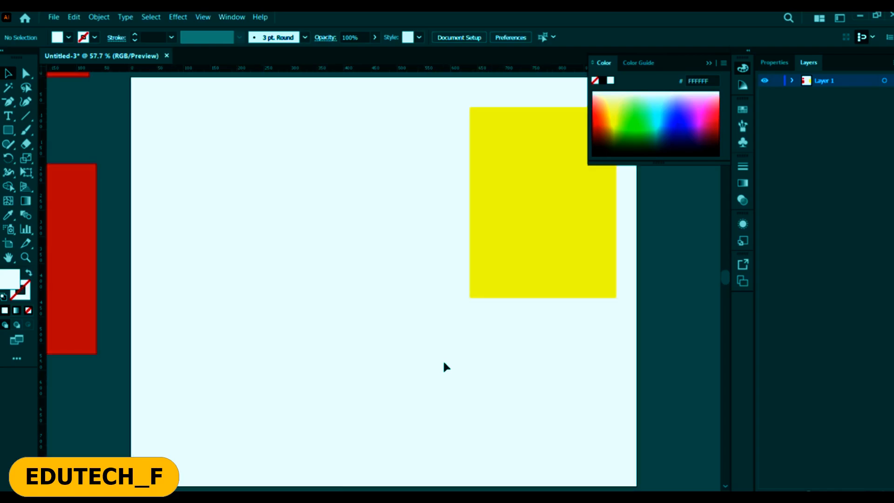
key(ctrl+alt+0)
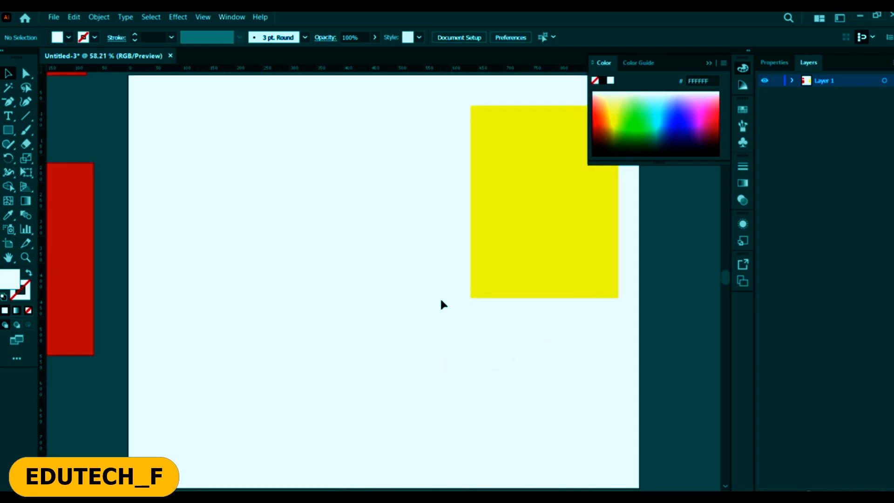
Pan far away to the outer edge of the canvas and return by fitting the artboard in the window.
scroll(407, 269, down, 6)
scroll(401, 277, up, 5)
drag(607, 328, 216, 345)
drag(678, 340, 483, 342)
scroll(277, 275, down, 5)
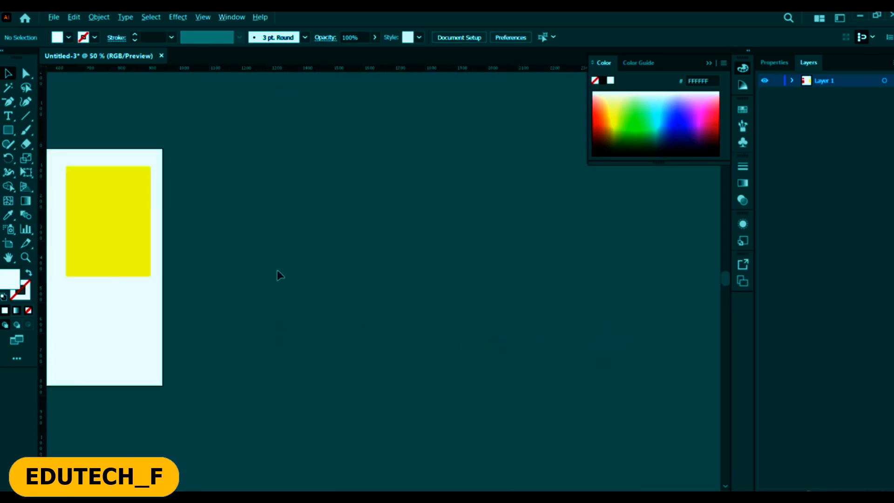
drag(543, 278, 157, 197)
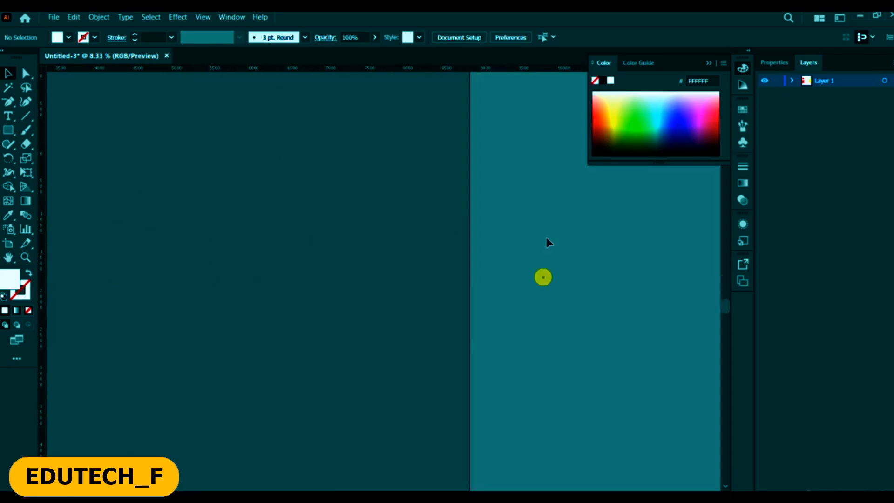
scroll(525, 295, up, 3)
drag(583, 337, 349, 337)
scroll(599, 337, up, 2)
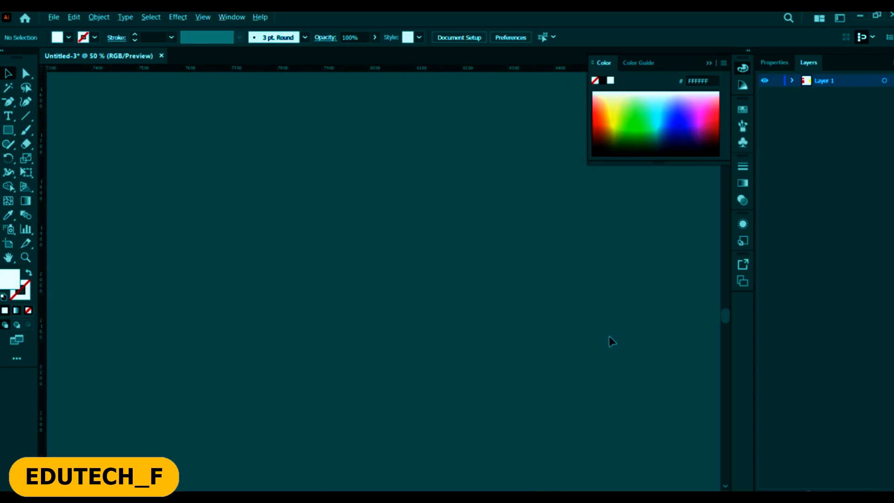
drag(559, 352, 226, 336)
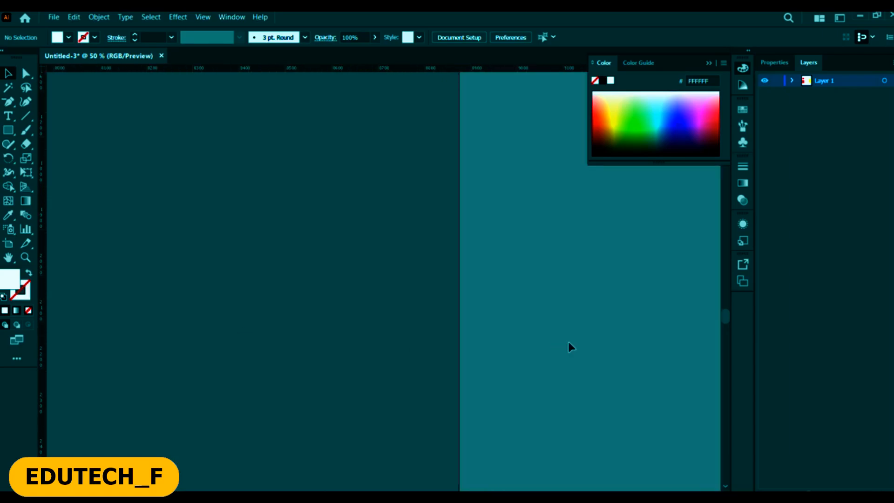
key(ctrl+0)
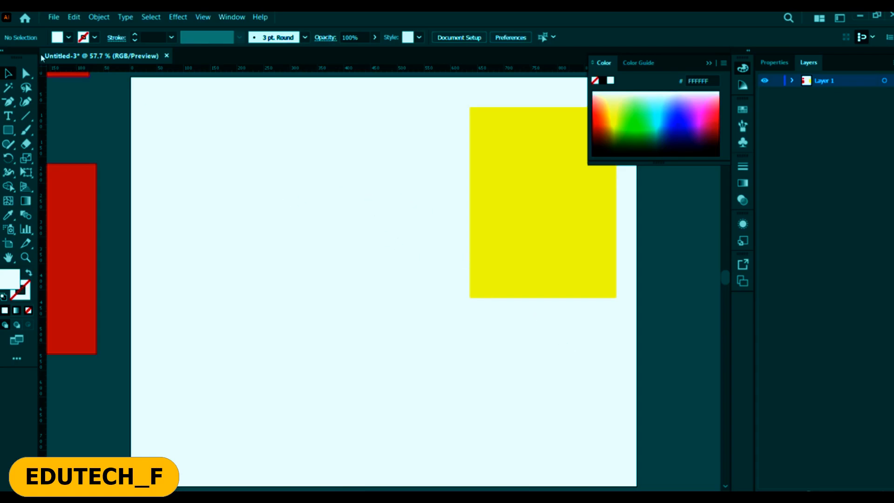
View the General preferences and close them without changing any setting.
key(ctrl+k)
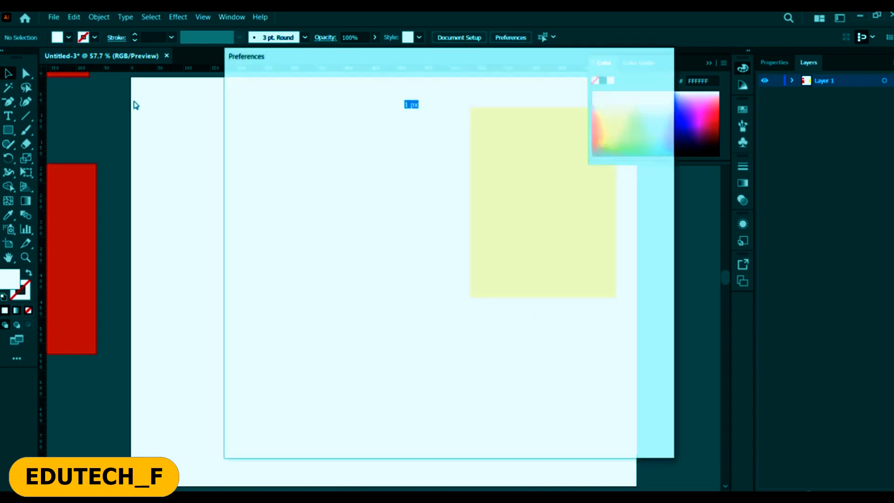
drag(282, 57, 222, 60)
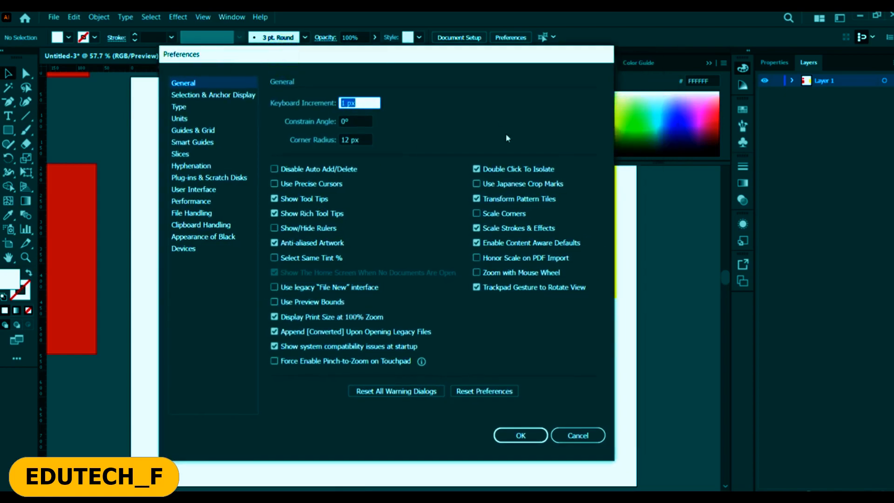
click(577, 436)
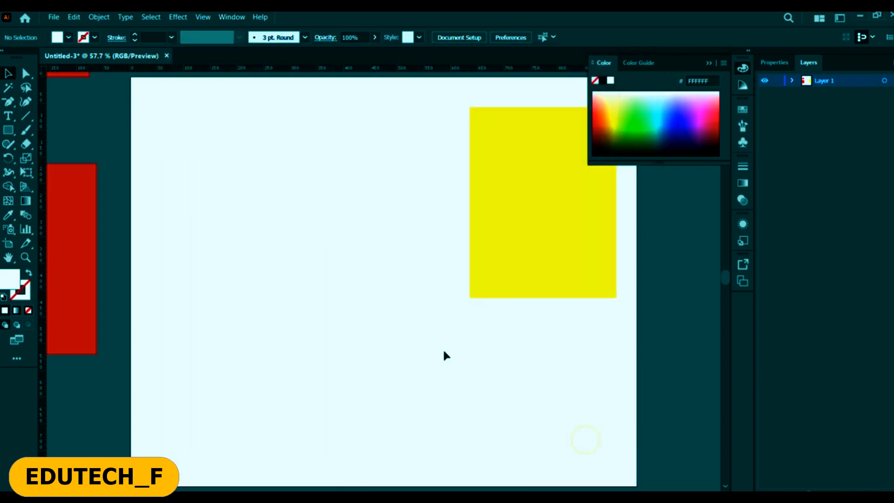
Move the yellow rectangle down and inward, closer to the artboard's centre.
scroll(350, 226, down, 1)
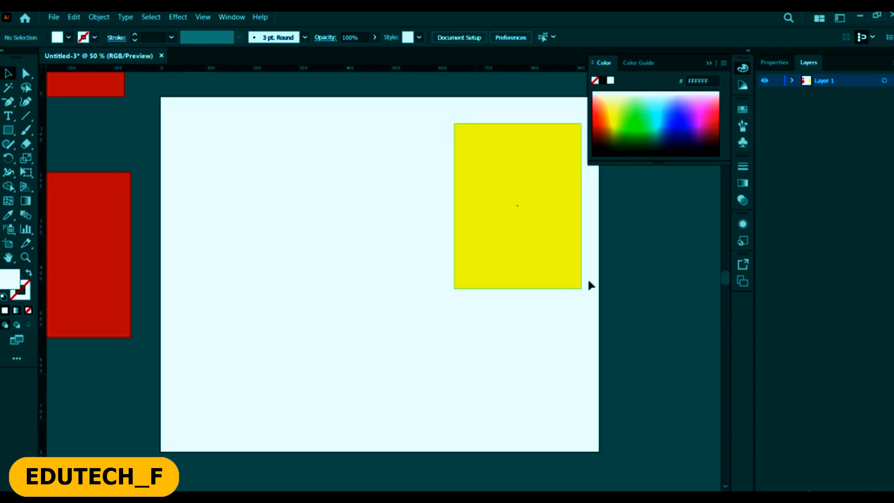
drag(545, 259, 474, 305)
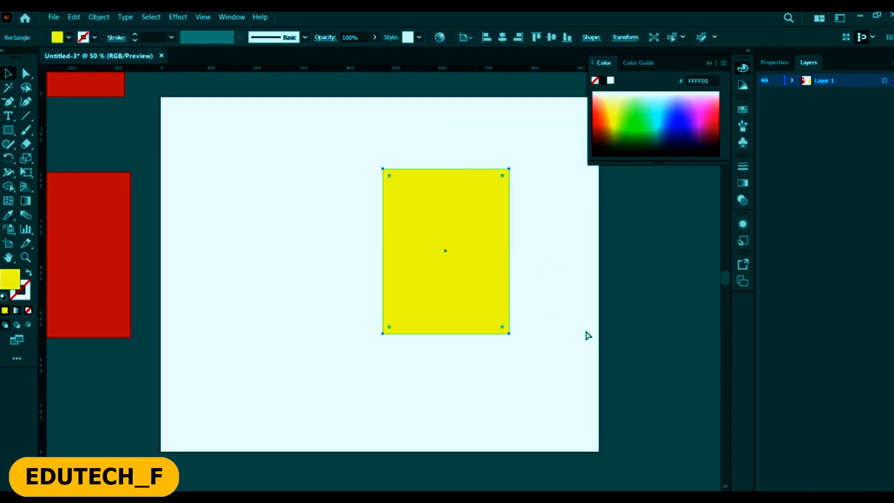
Check the keyboard increment in the General preferences and nudge the yellow rectangle repeatedly to the left in 1 px increments.
key(ctrl+k)
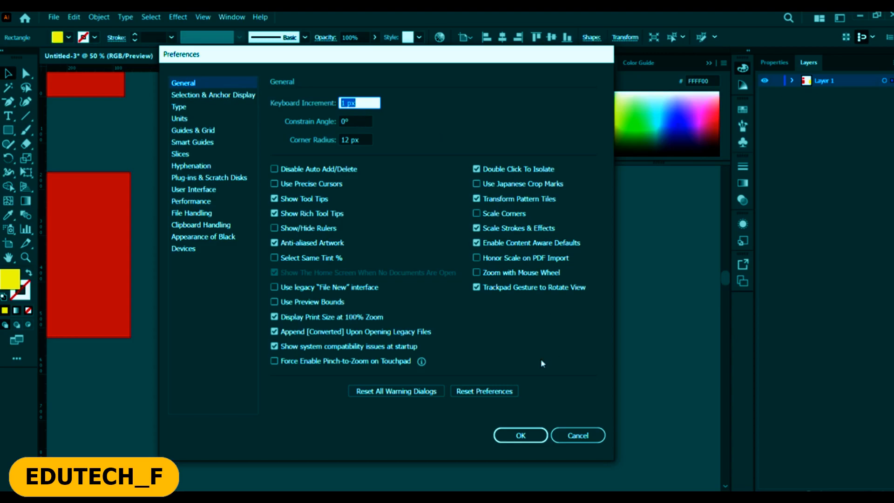
click(579, 438)
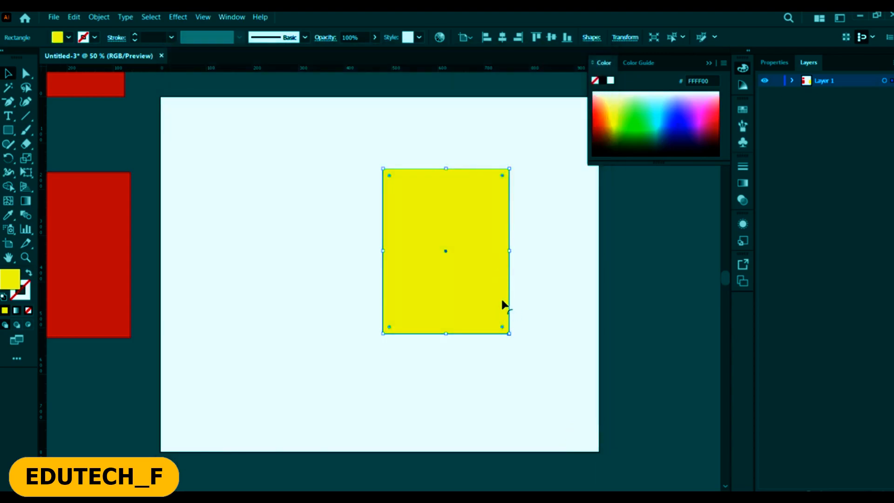
key(Left)
key(Left)
key(Left)
key(Left)
key(Left)
key(Left)
key(Left)
key(Left)
key(Left)
key(Left)
key(Left)
key(Left)
key(Left)
key(Left)
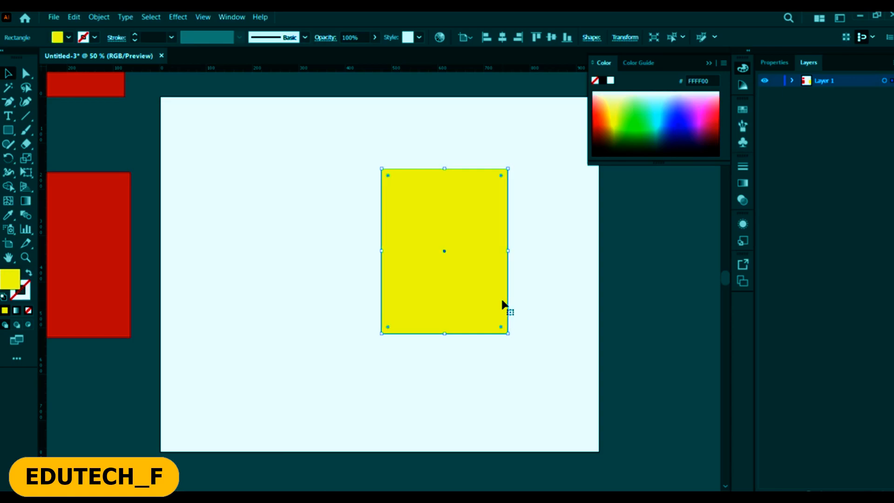
key(Left)
key(Left)
key(Left)
key(Left)
key(Left)
key(Left)
key(Left)
key(Left)
key(Left)
key(Left)
key(Left)
key(Left)
key(Left)
key(Left)
key(Left)
key(Left)
key(Left)
key(Left)
key(Left)
key(Left)
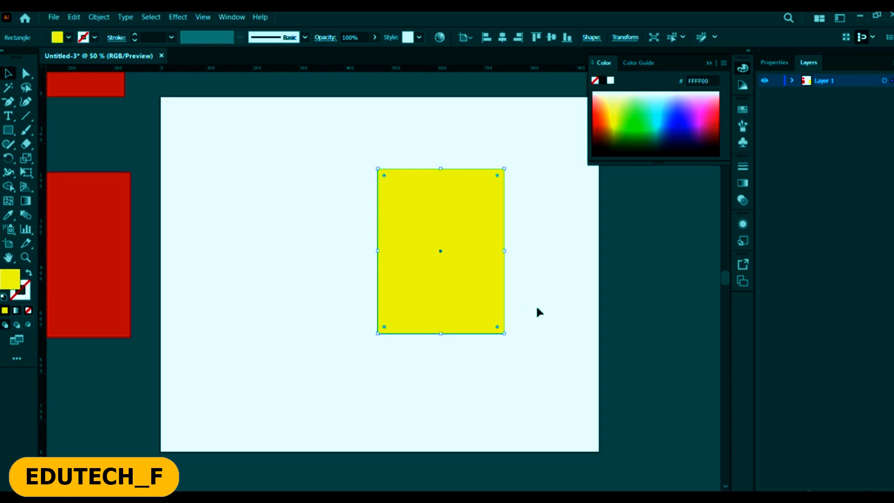
key(Left)
key(Left)
key(Left)
key(Left)
key(Left)
key(Left)
key(Left)
key(Left)
key(Left)
key(Left)
key(Left)
key(Left)
key(Left)
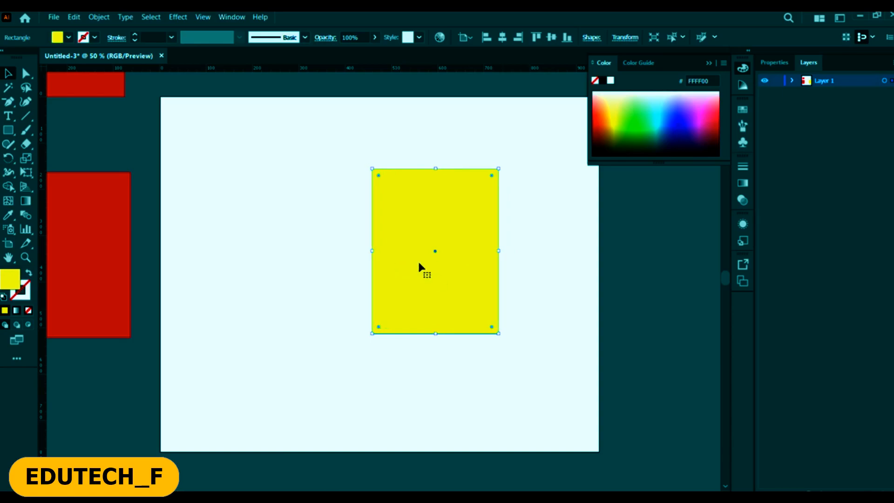
Nudge the yellow rectangle repeatedly to the right in 1 px increments.
key(Right)
key(Right)
key(Right)
key(Right)
key(Right)
key(Right)
key(Right)
key(Right)
key(Right)
key(Right)
key(Right)
key(Right)
key(Right)
key(Right)
key(Right)
key(Right)
key(Right)
key(Right)
key(Right)
key(Right)
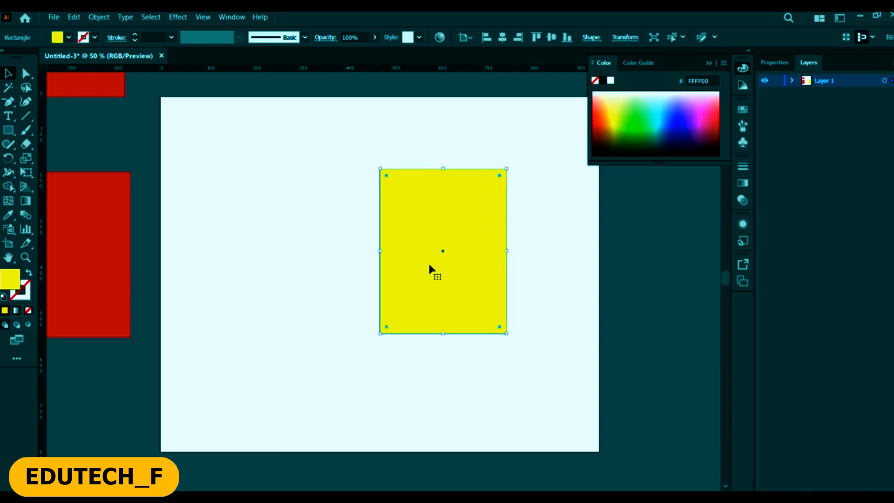
Nudge the yellow rectangle repeatedly upward in 1 px increments, closer to the artboard's upper edge.
key(Up)
key(Up)
key(Up)
key(Up)
key(Up)
key(Up)
key(Up)
key(Up)
key(Up)
key(Up)
key(Up)
key(Up)
key(Up)
key(Up)
key(Up)
key(Up)
key(Up)
key(Up)
key(Up)
key(Up)
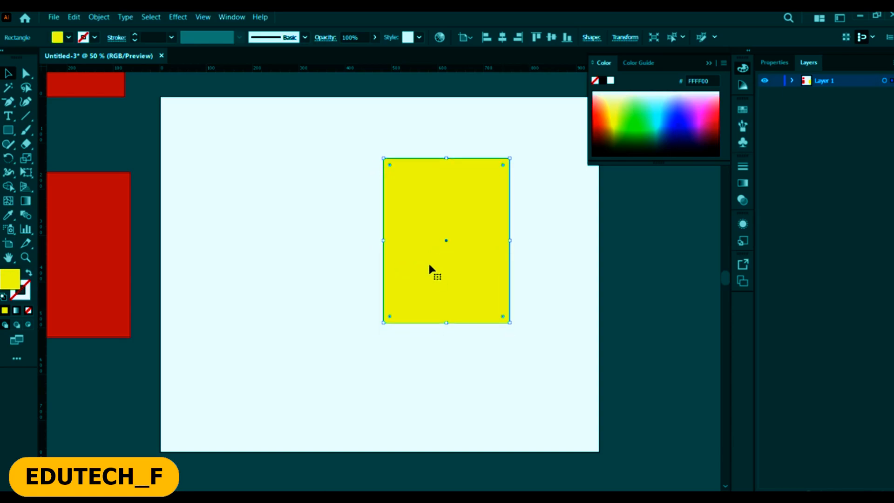
key(Up)
key(Up)
key(Up)
key(Up)
key(Up)
key(Up)
key(Up)
key(Up)
key(Up)
key(Up)
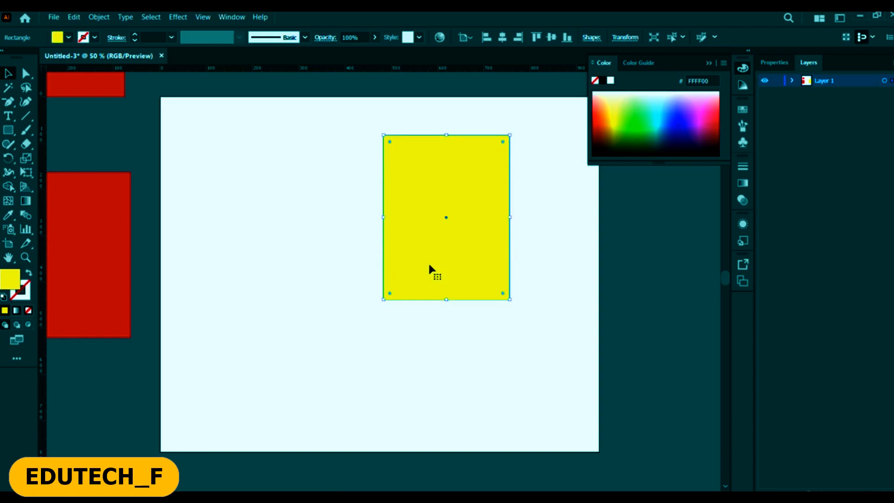
key(Up)
key(Up)
key(Up)
key(Up)
key(Up)
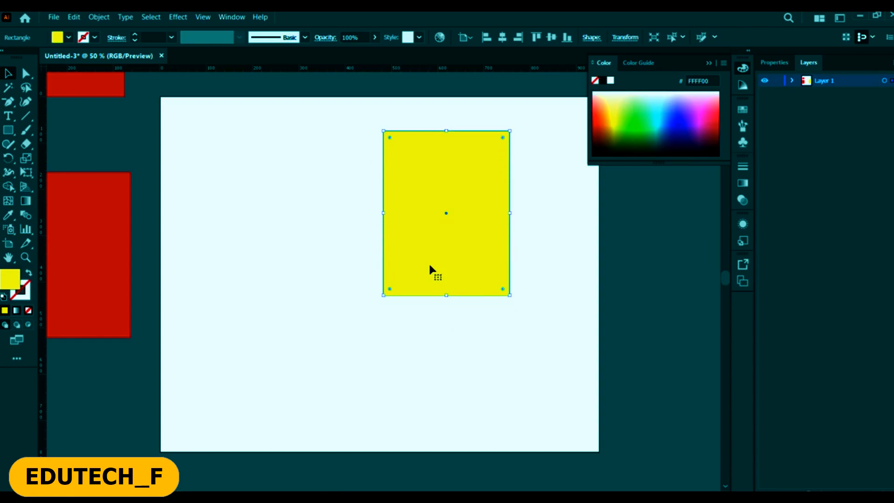
Nudge the yellow rectangle part of the way back down in 1 px increments.
key(Down)
key(Down)
key(Down)
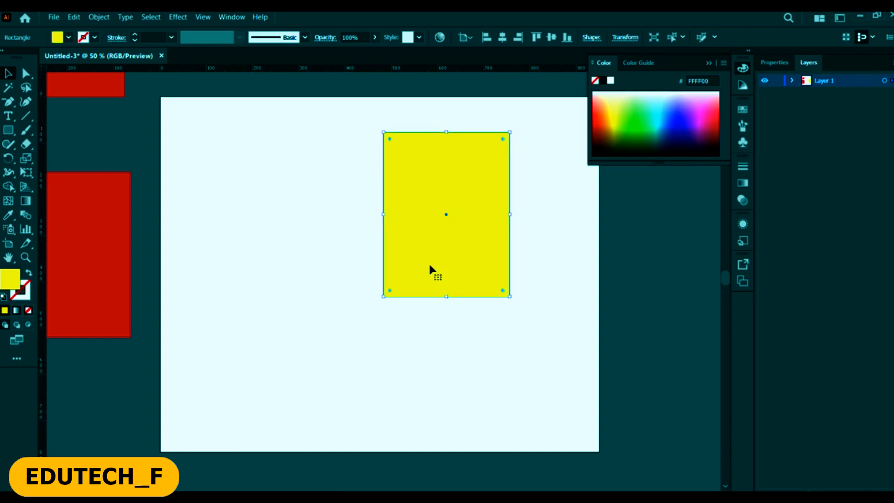
key(Down)
key(Down)
key(Down)
key(Down)
key(Down)
key(Down)
key(Down)
key(Down)
key(Down)
key(Down)
key(Down)
key(Down)
key(Down)
key(Down)
key(Down)
key(Down)
key(Down)
key(Down)
key(Down)
key(Down)
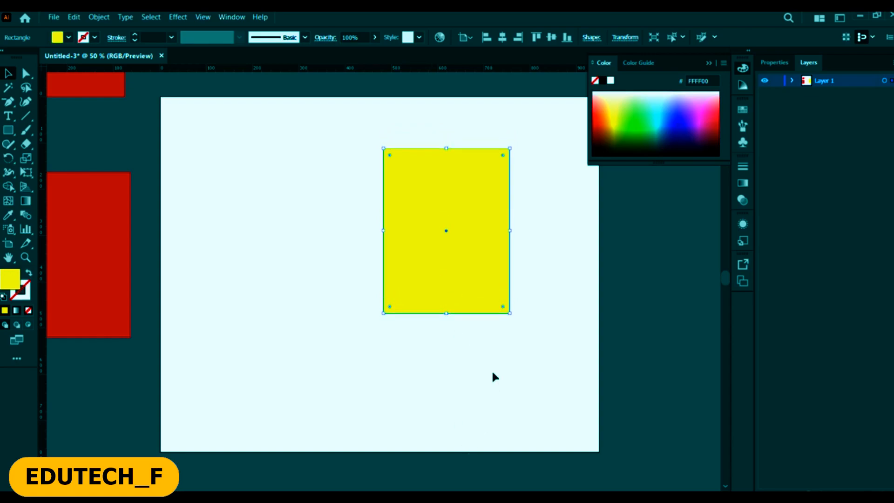
Set the keyboard increment to 10 px and nudge the yellow rectangle left, past the artboard's centre.
key(ctrl+k)
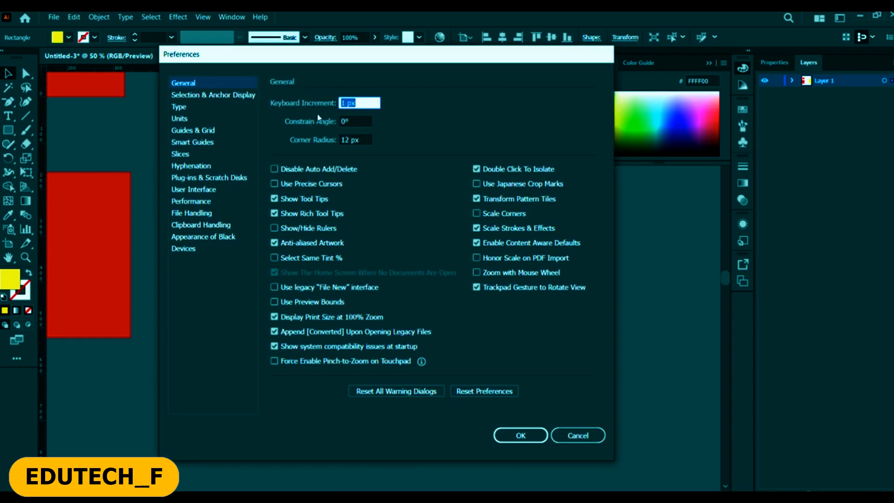
text(10)
click(521, 435)
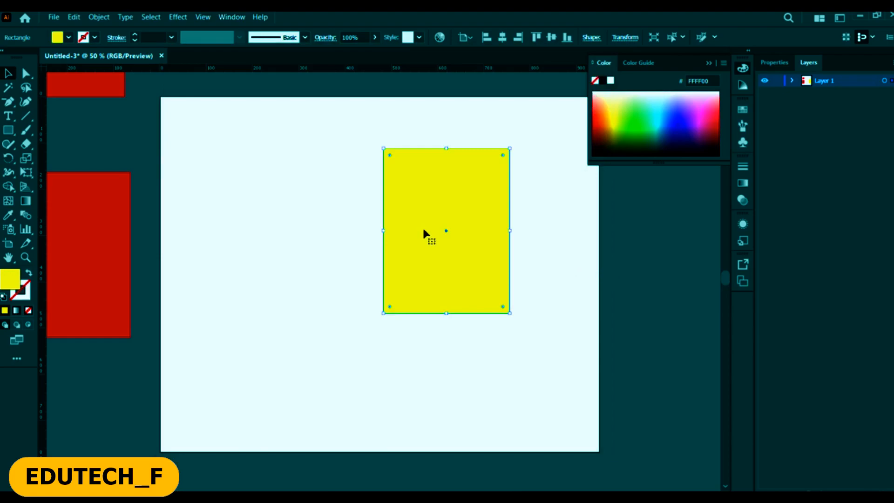
key(Left)
key(Left)
key(Left)
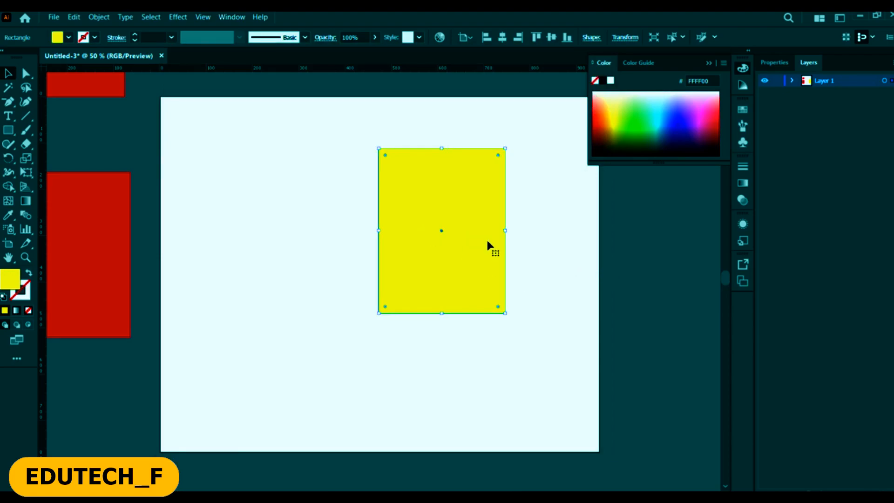
key(Left)
key(Left)
key(Left)
key(Left)
key(Left)
key(Left)
key(Left)
key(Left)
key(Left)
key(Left)
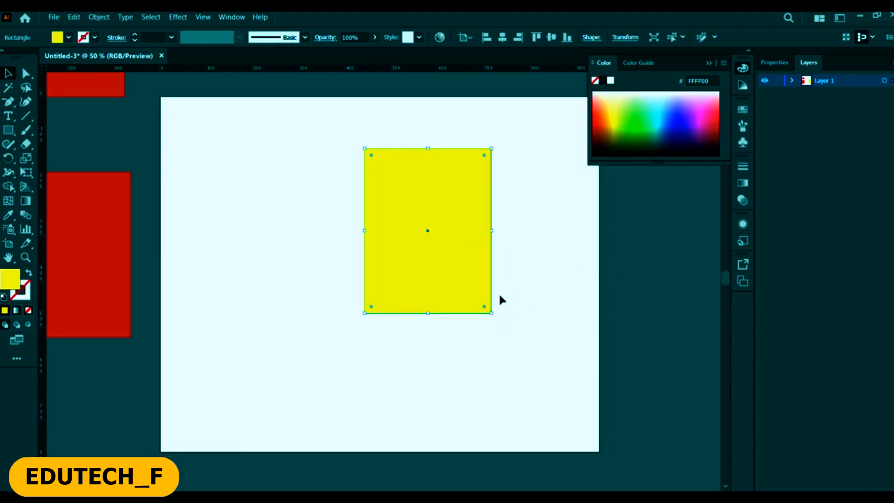
key(Left)
key(Left)
key(Left)
key(Left)
key(Left)
key(Left)
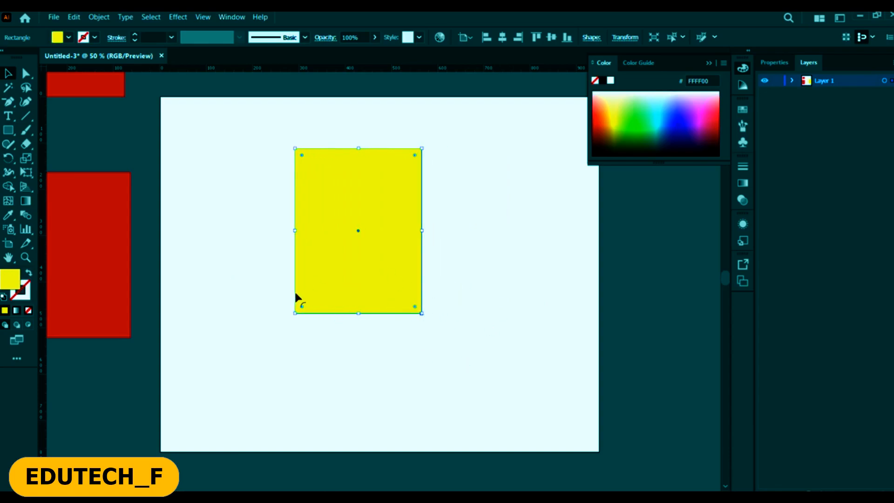
key(Left)
key(Left)
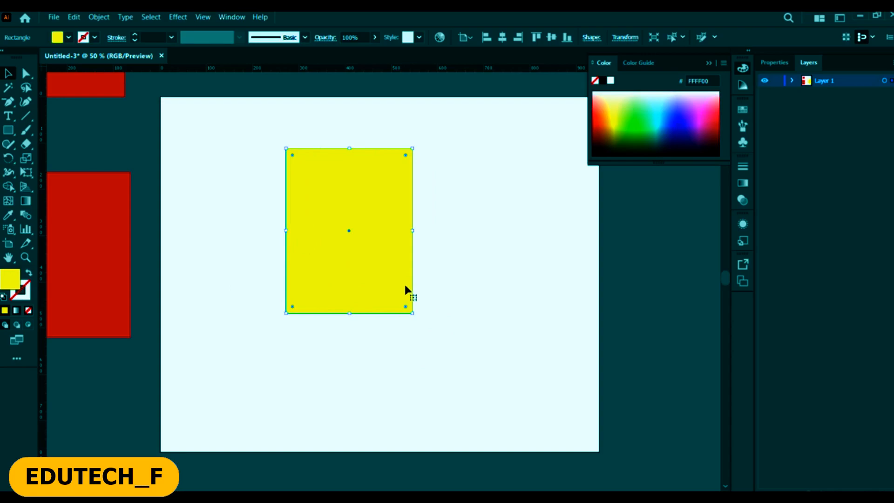
Set the keyboard increment to 100 px and nudge the yellow rectangle right, partly over the artboard's right edge.
key(ctrl+k)
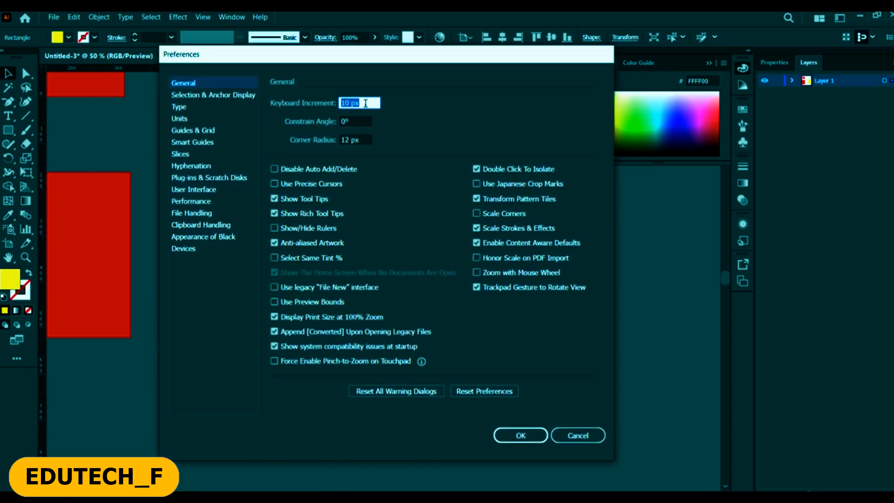
text(100)
click(518, 436)
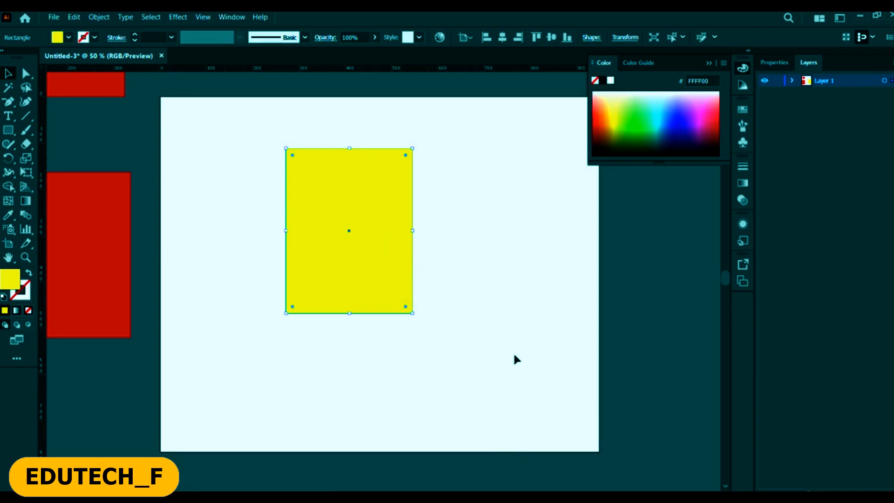
key(Right)
key(Right)
key(Right)
key(Right)
key(Right)
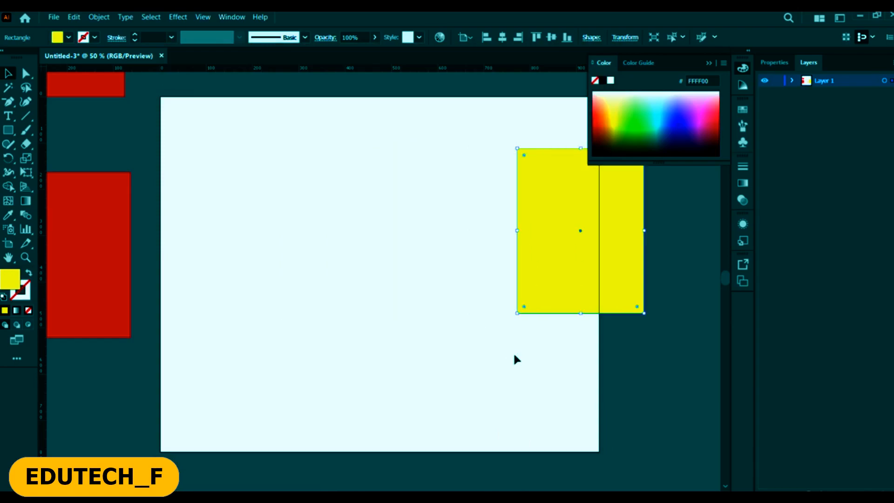
Nudge the yellow rectangle left across the artboard and back to its middle in 100 px increments.
key(Left)
key(Left)
key(Left)
key(Left)
key(Left)
key(Left)
key(Left)
key(Left)
key(Left)
key(Left)
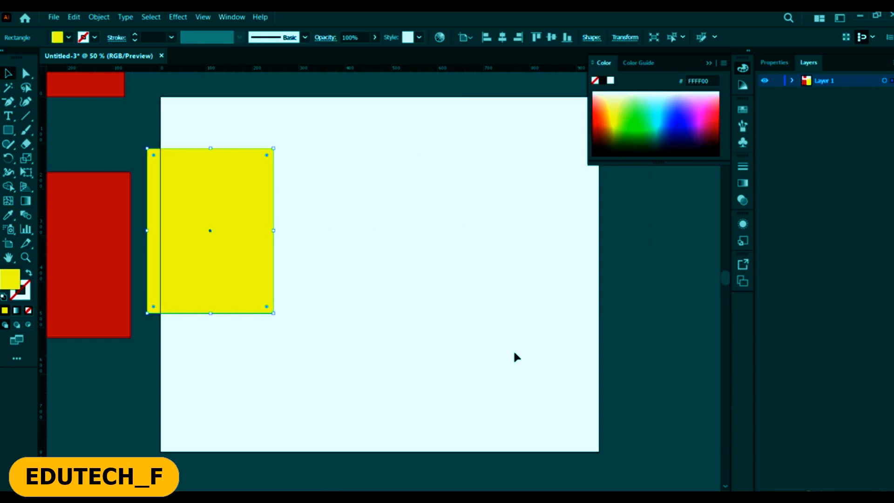
key(Right)
key(Right)
key(Right)
key(Right)
key(Right)
key(Right)
key(Right)
key(Right)
key(Right)
key(Right)
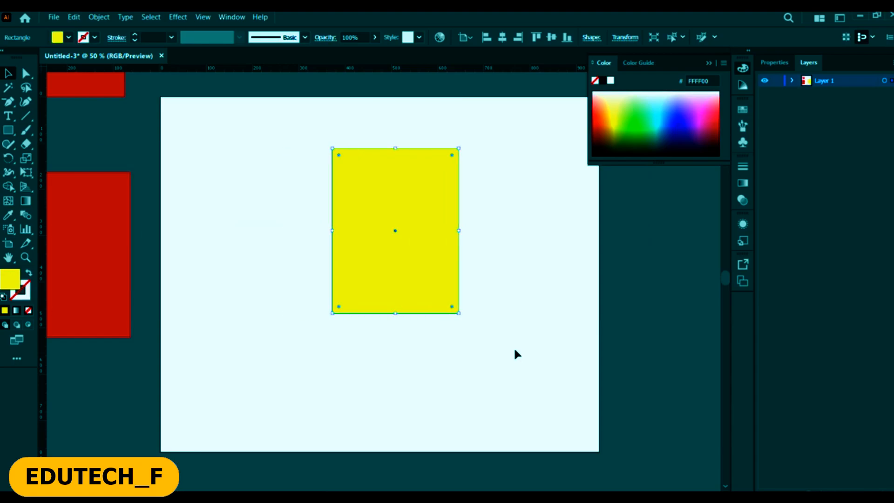
Set the keyboard increment back to 1 px in the General preferences.
key(ctrl+minus)
key(ctrl+k)
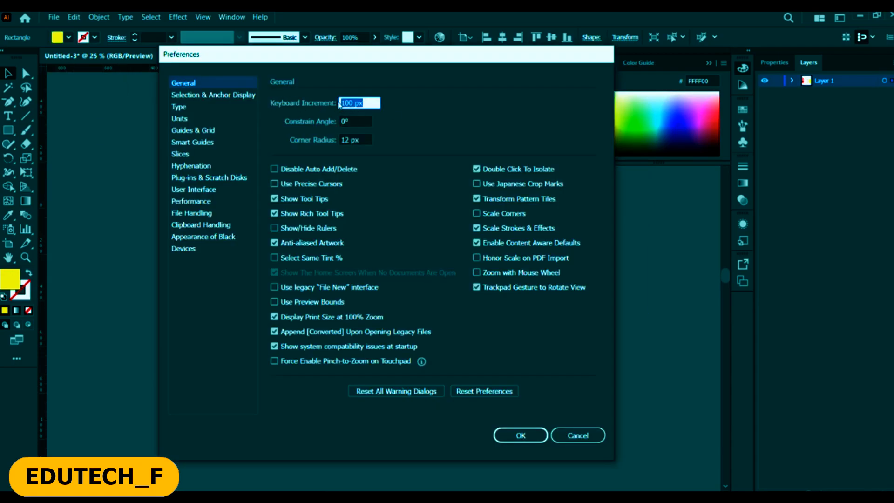
text(1)
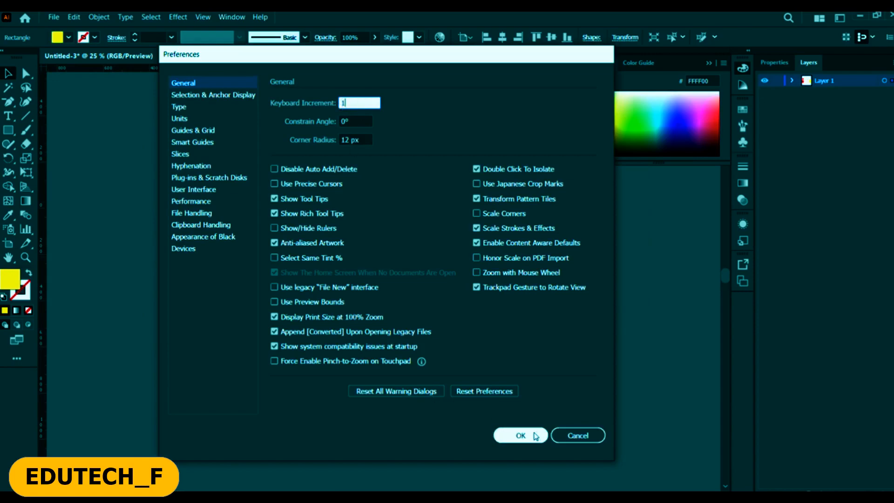
click(533, 433)
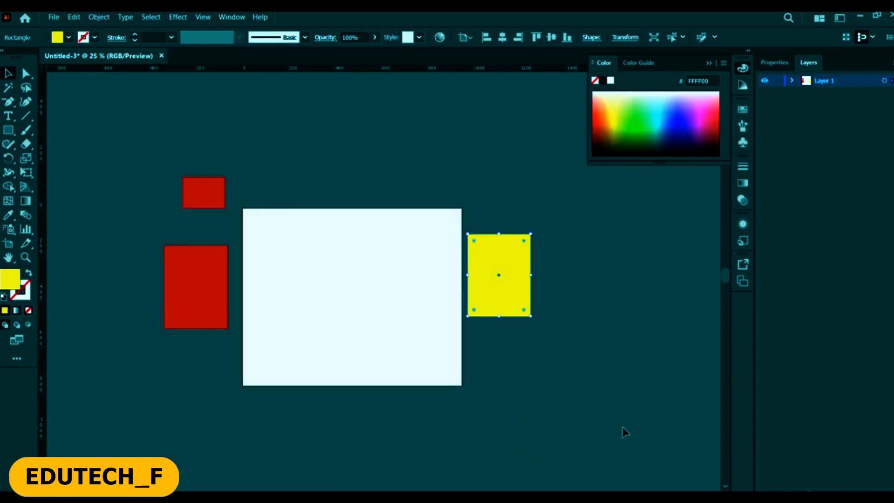
Move the yellow rectangle and the small red rectangle side by side onto the artboard's upper edge.
drag(373, 250, 330, 248)
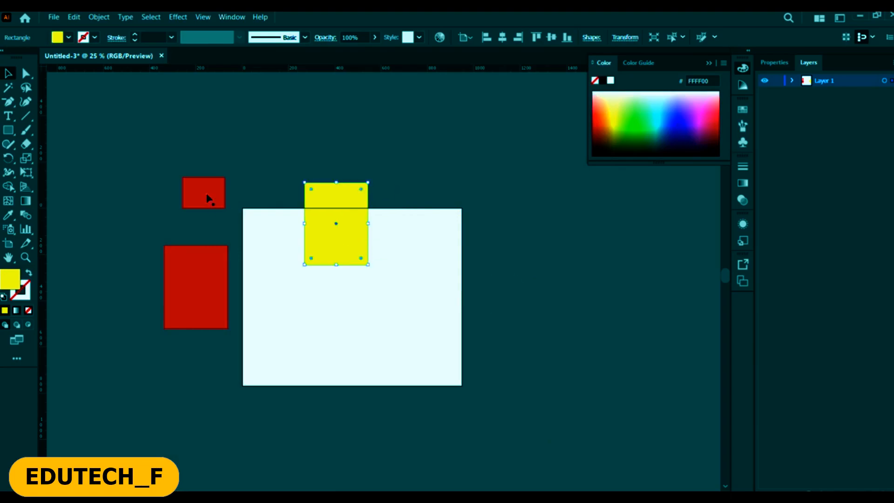
drag(210, 192, 406, 198)
Scatter ten copies of the large red rectangle on and around the artboard.
drag(179, 316, 399, 379)
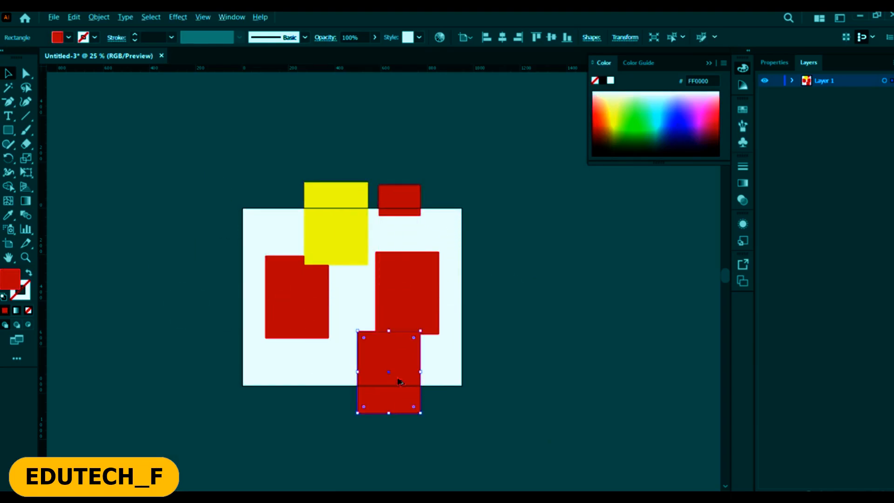
drag(303, 289, 302, 181)
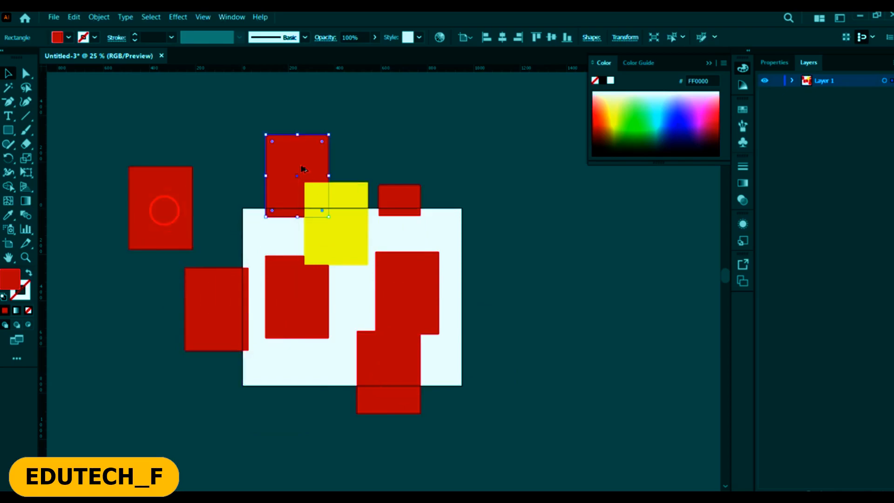
drag(303, 150, 464, 389)
drag(460, 398, 316, 409)
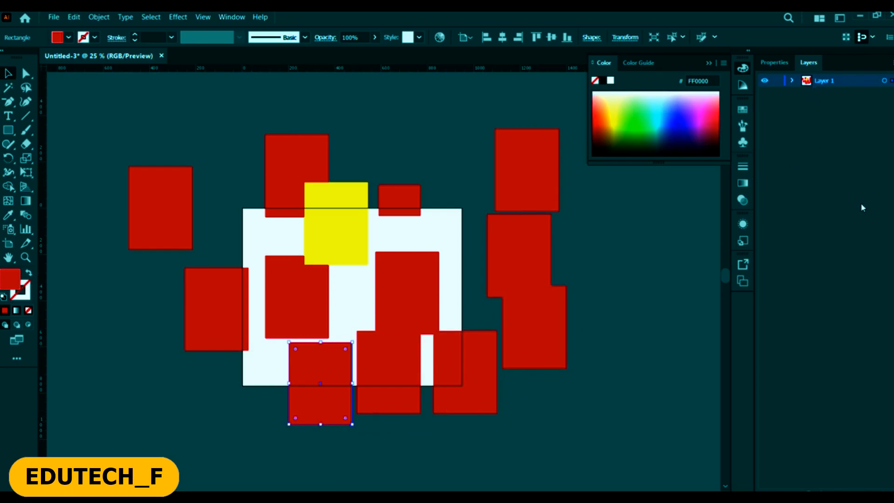
Expand Layer 1's object list, select the uppermost red rectangle right of the artboard, and target the yellow one from the list.
click(793, 80)
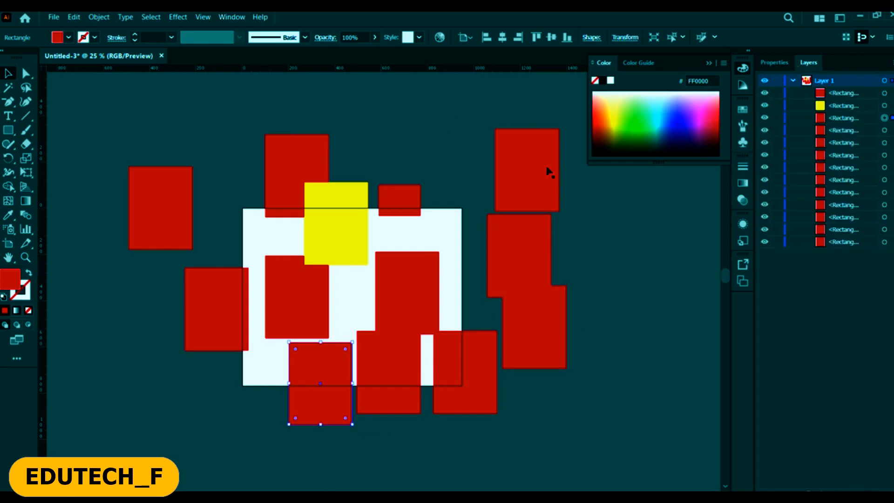
click(650, 340)
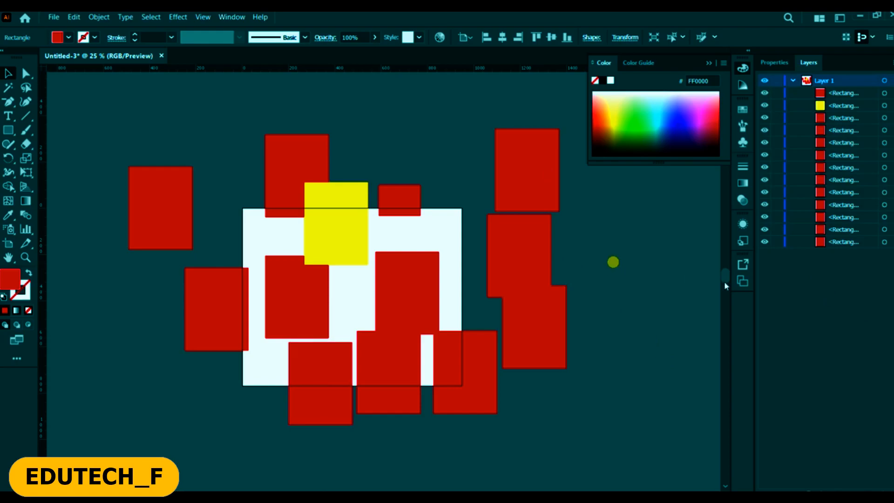
click(535, 154)
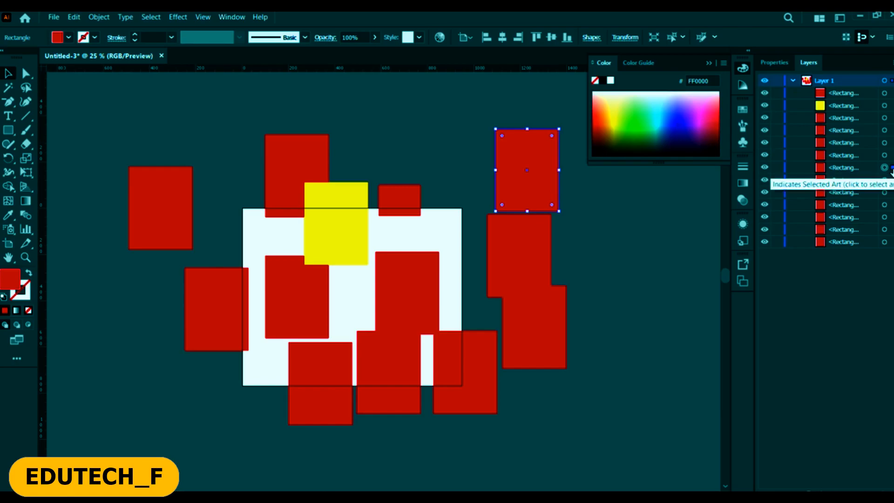
click(884, 105)
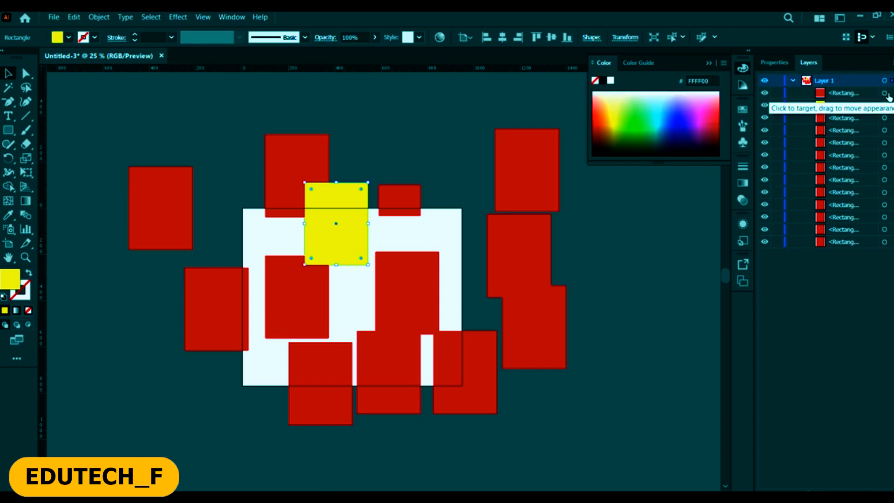
Select the first five objects listed in Layer 1 together and clear the selection.
click(884, 93)
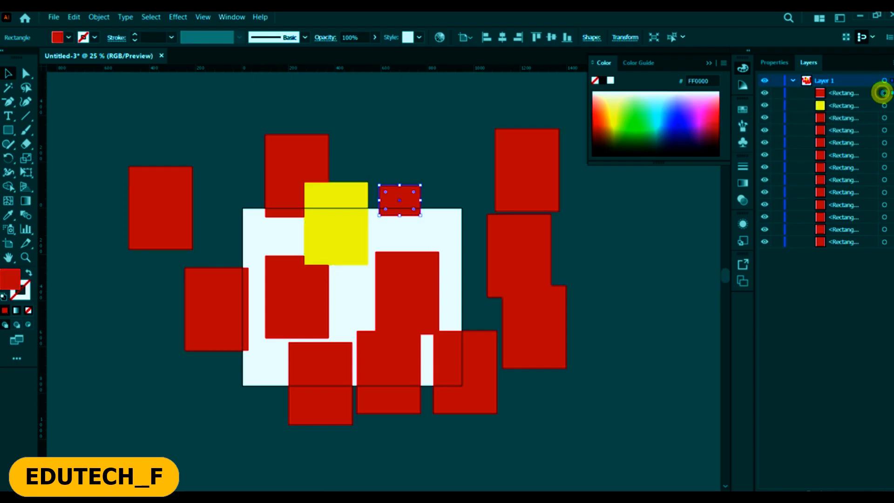
shift+click(884, 105)
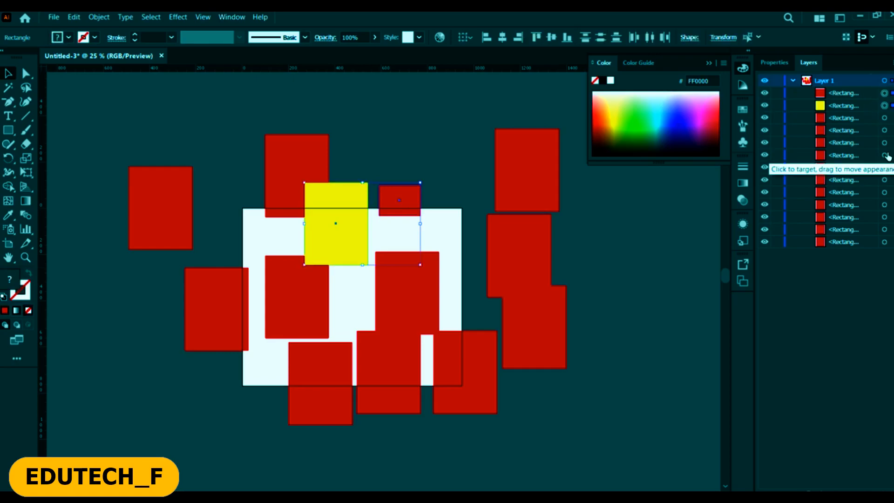
shift+click(884, 118)
shift+click(885, 130)
shift+click(885, 143)
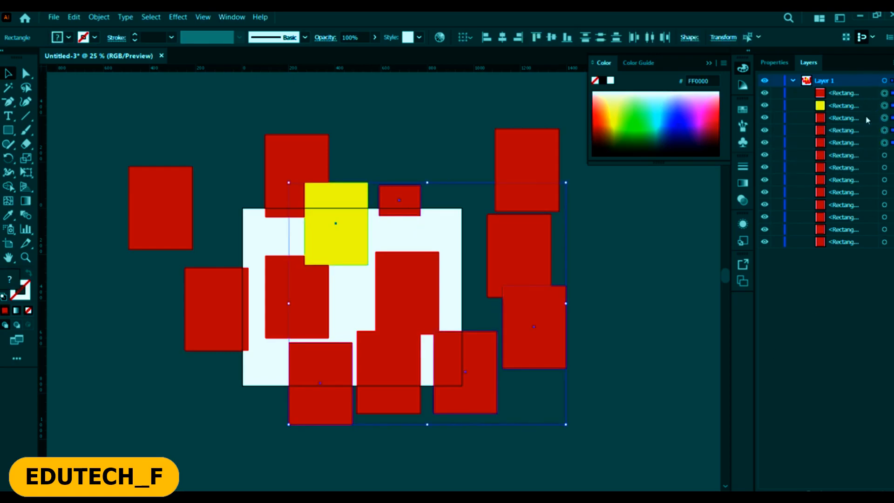
click(654, 274)
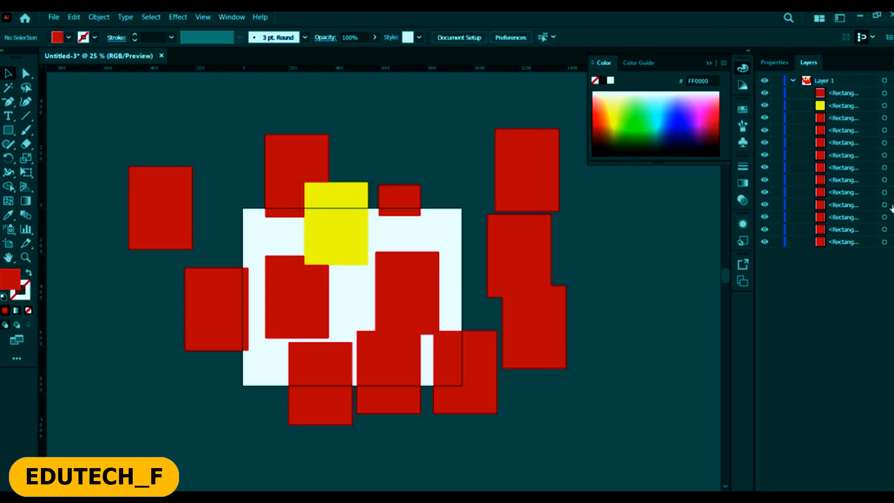
Select all rectangles in Layer 1, move them together up and to the right, and deselect them.
click(861, 82)
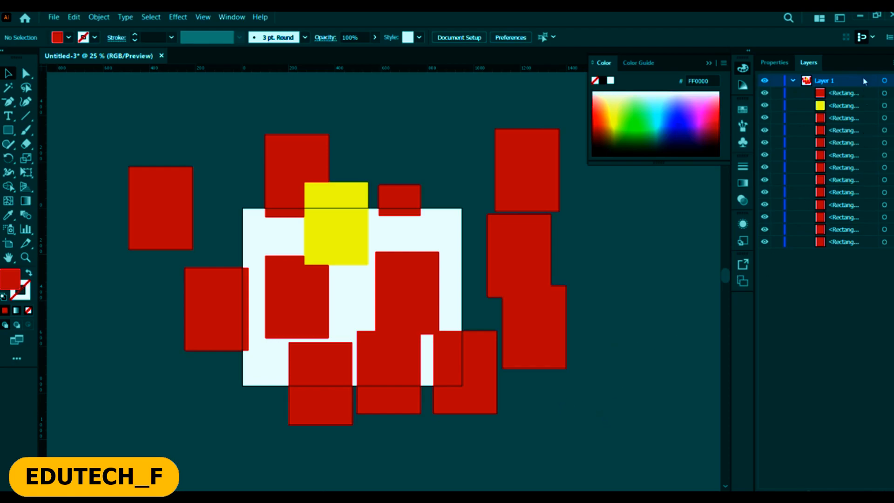
key(ctrl+a)
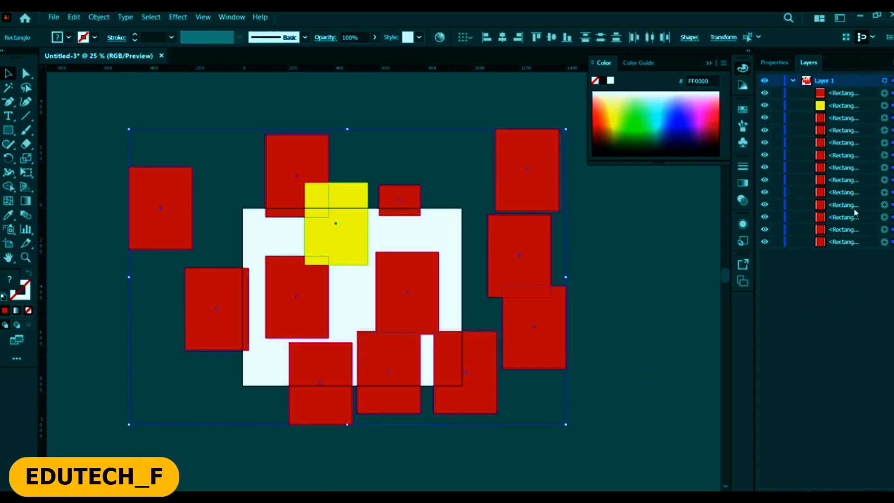
drag(550, 171, 596, 129)
click(659, 343)
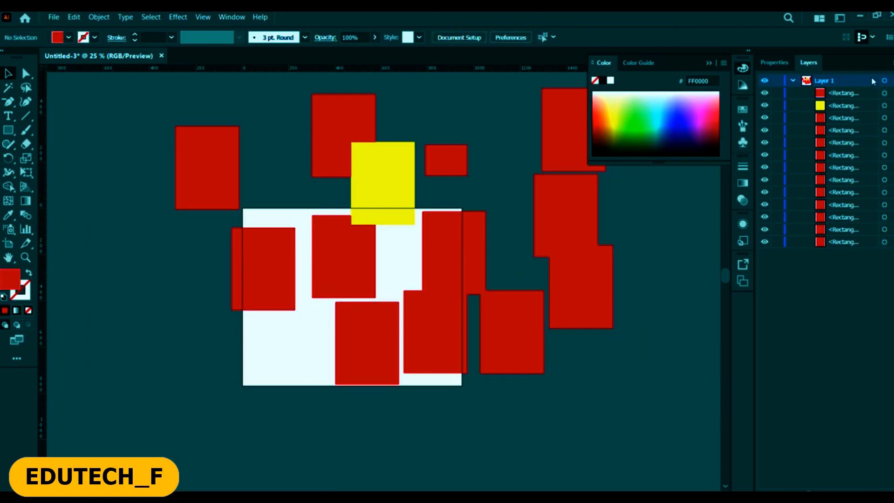
Select all objects on Layer 1, collapse its object list, and create a new layer above it.
alt+click(866, 80)
click(867, 80)
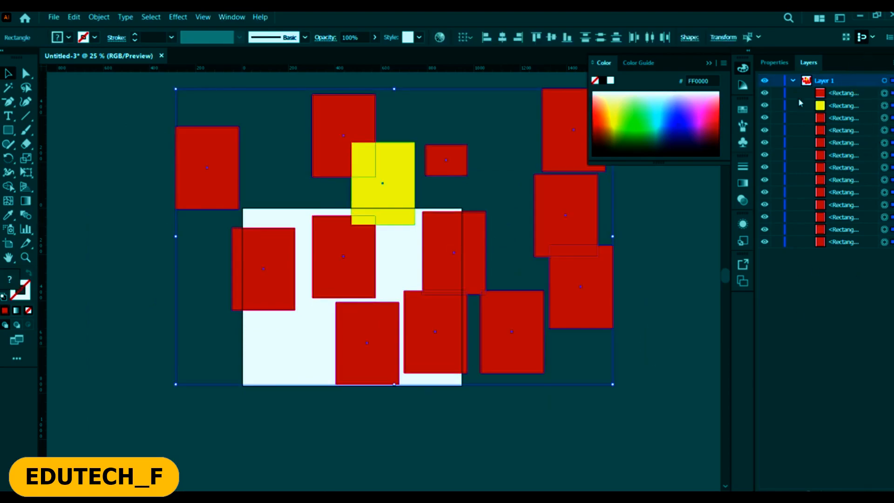
click(792, 80)
click(842, 452)
click(870, 489)
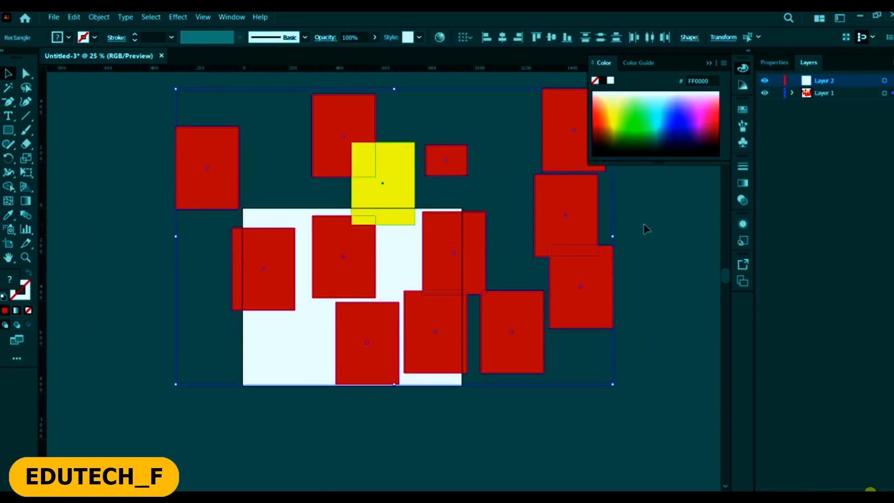
Draw a large rectangle on Layer 2 to the left of the artboard and fill it with cyan (00FFFF).
click(99, 139)
key(m)
drag(80, 244, 193, 385)
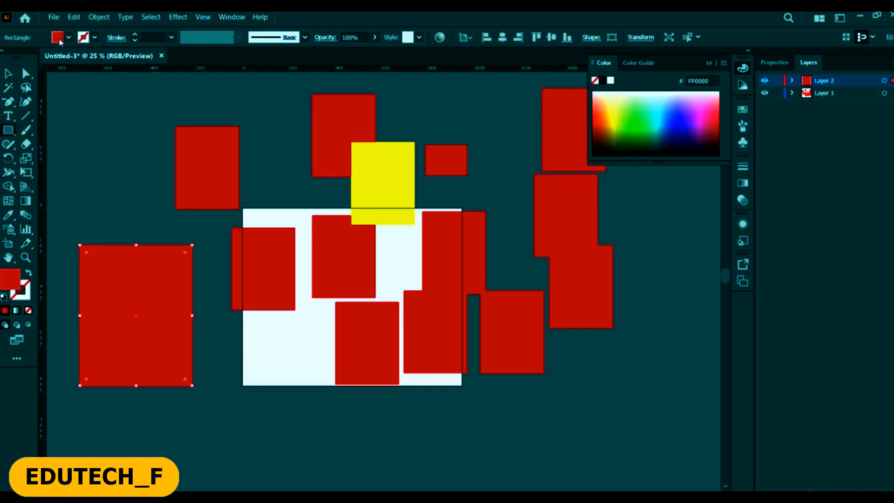
click(70, 39)
click(68, 38)
click(68, 37)
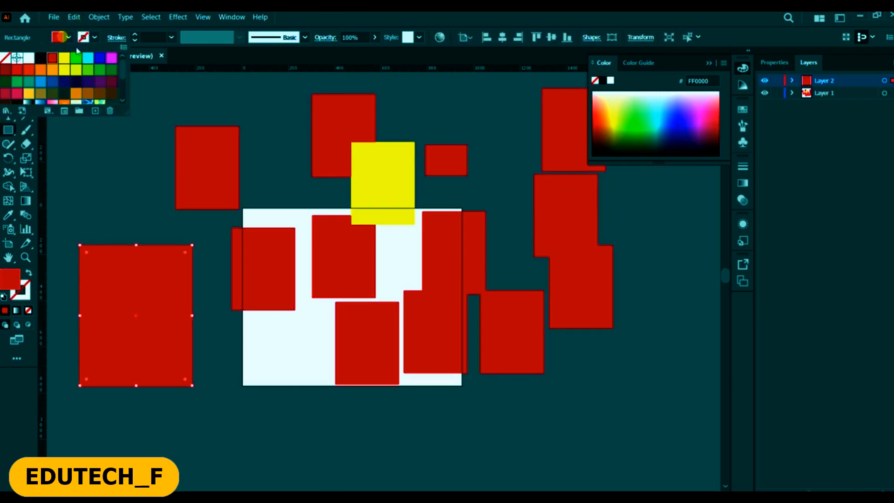
click(88, 60)
Draw a small cyan rectangle below the artboard and deselect it.
drag(215, 440, 272, 462)
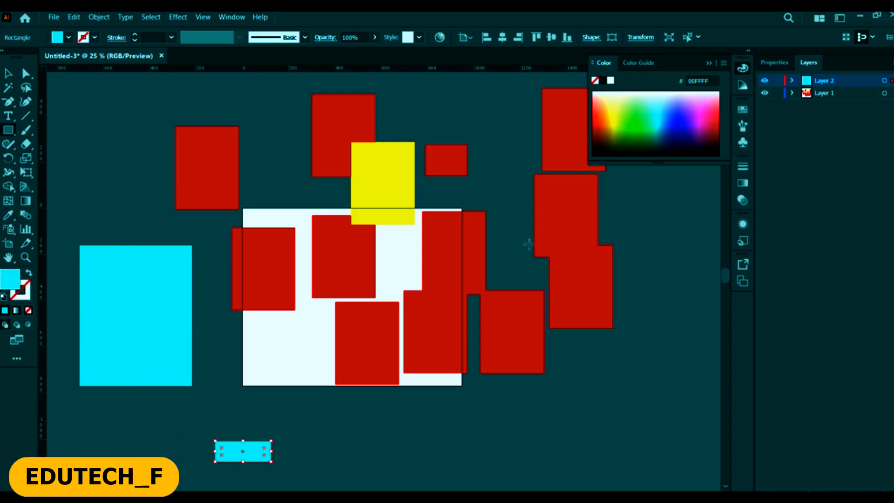
click(8, 74)
click(652, 329)
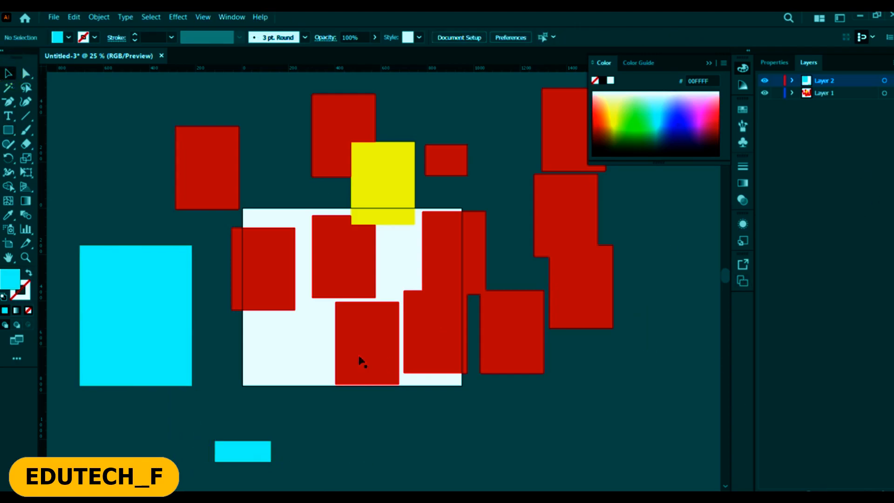
Select the artwork on both layers, expand Layer 2's object list, and clear the selection.
key(ctrl+a)
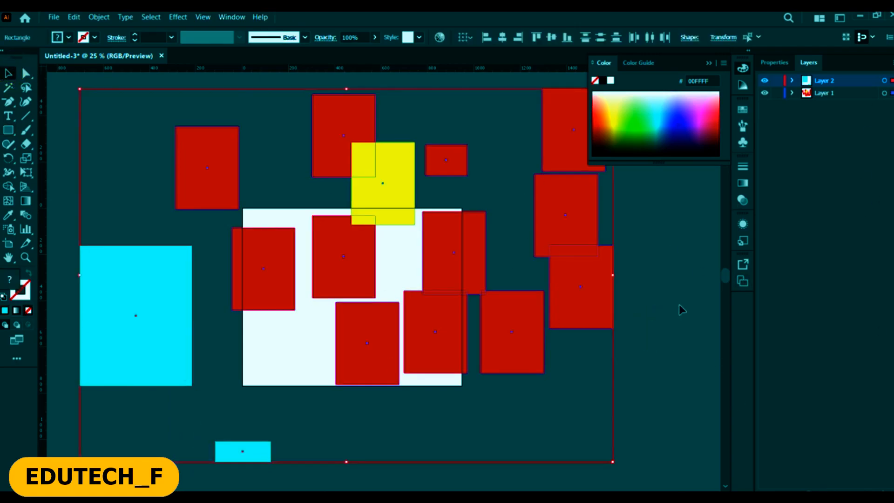
click(791, 81)
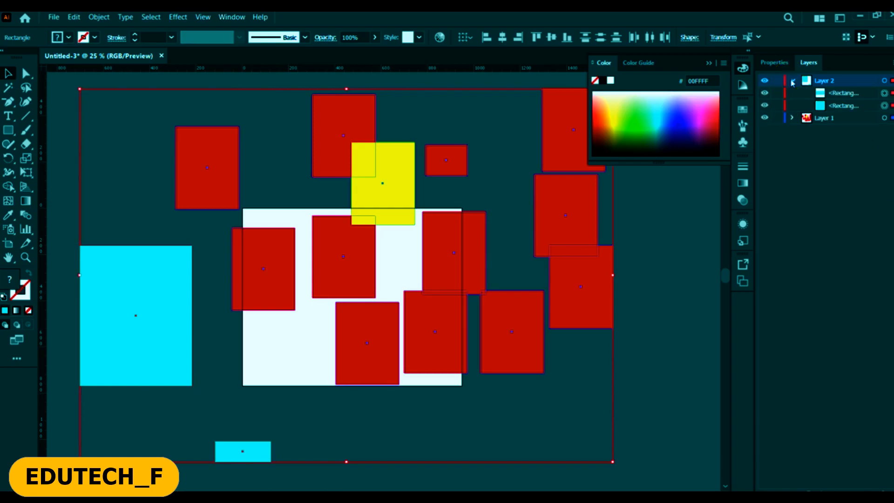
click(791, 118)
click(792, 118)
scroll(413, 315, down, 4)
scroll(443, 319, up, 3)
scroll(648, 352, down, 1)
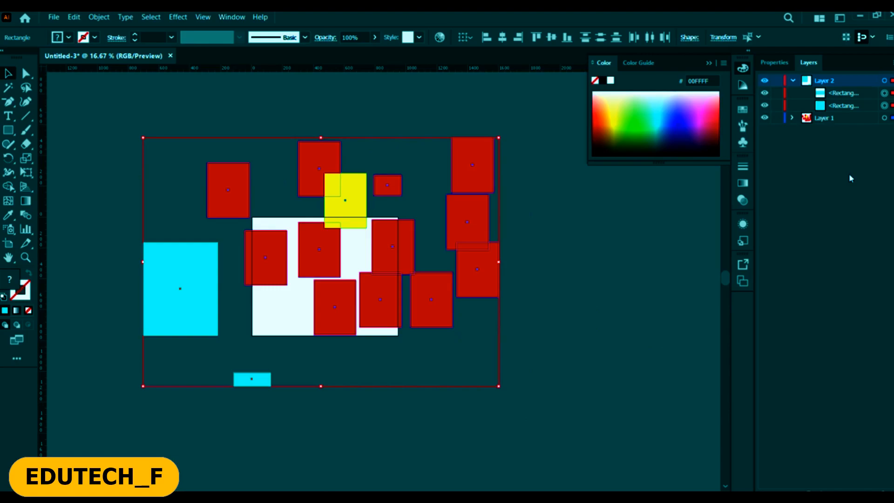
click(513, 315)
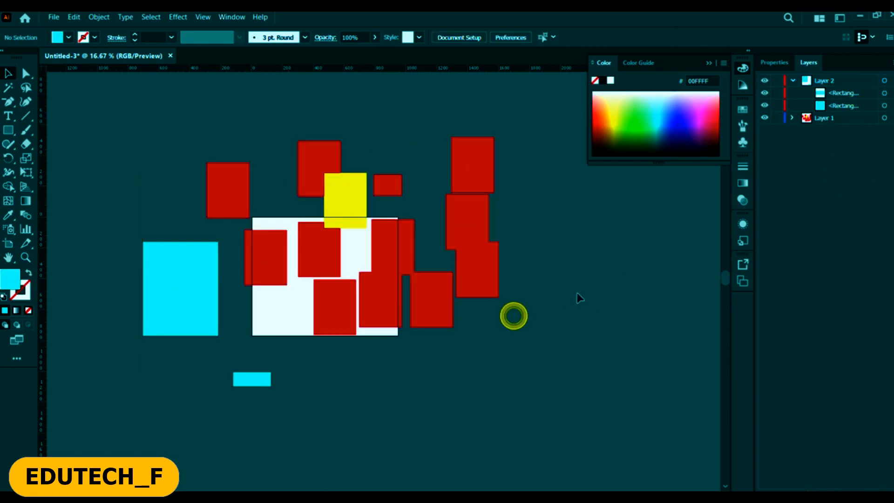
Select Layer 2's objects and move them up together, and delete all artwork on both layers.
click(840, 81)
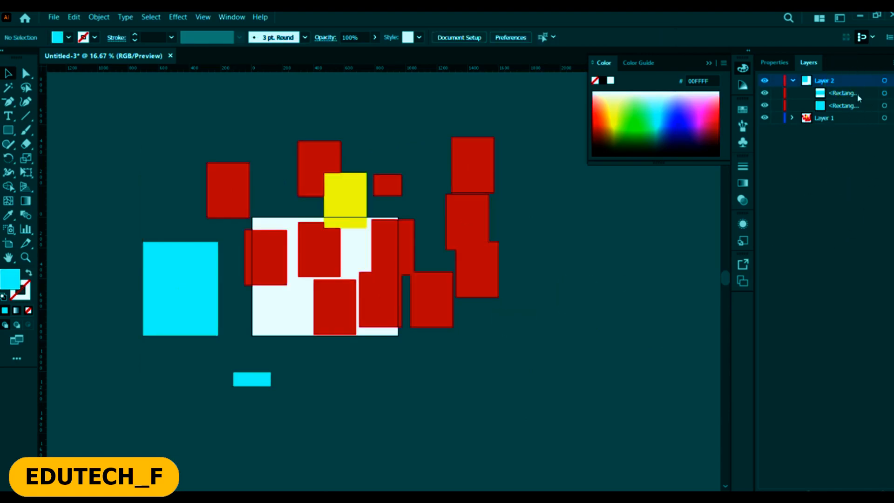
alt+click(859, 82)
drag(195, 279, 193, 240)
key(ctrl+a)
key(Delete)
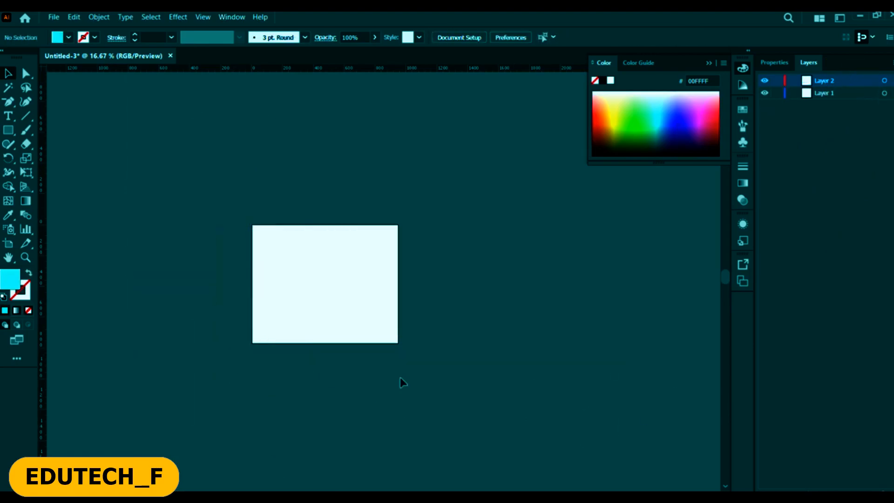
Draw three cyan rectangles on the artboard: a small one, a larger one beside it, and a thin bar below them.
scroll(372, 345, down, 2)
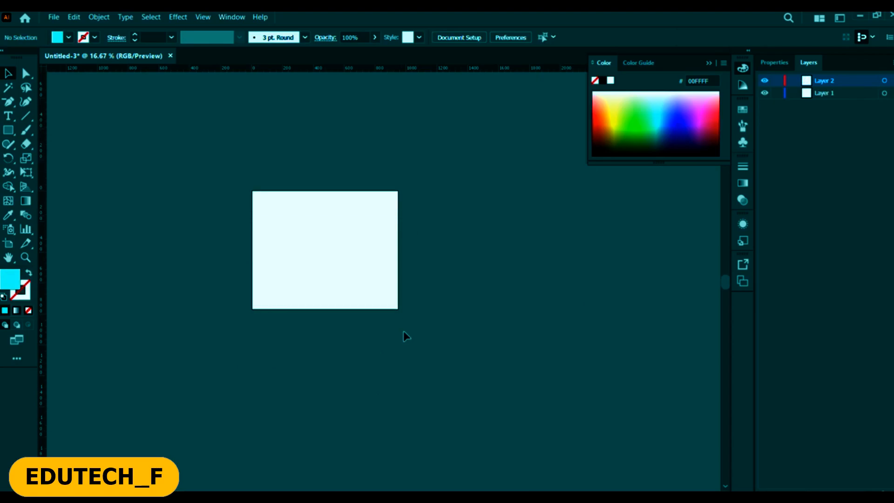
scroll(321, 237, up, 3)
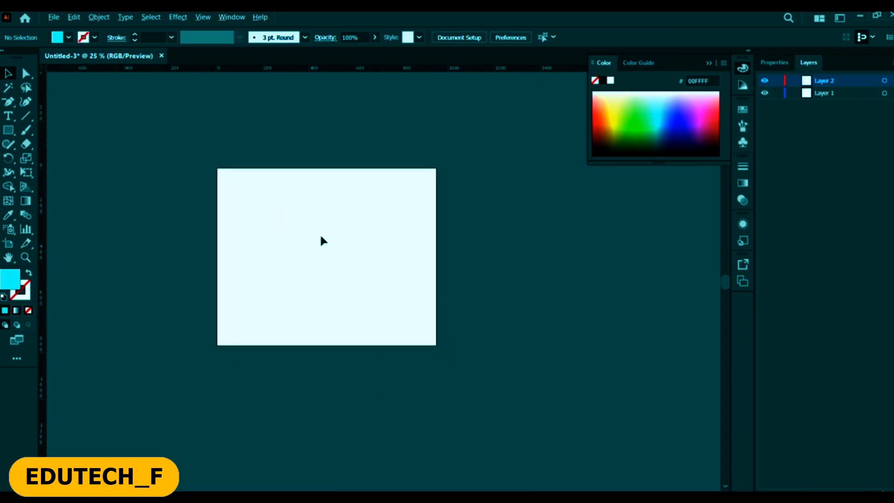
scroll(288, 287, down, 1)
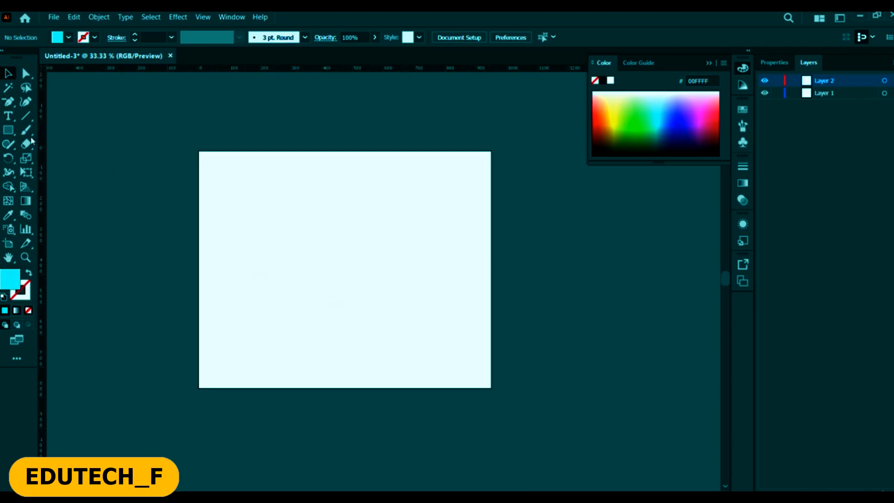
click(8, 130)
mouse_move(272, 225)
mouse_down()
mouse_move(281, 251)
mouse_move(323, 282)
mouse_up()
drag(322, 199, 438, 269)
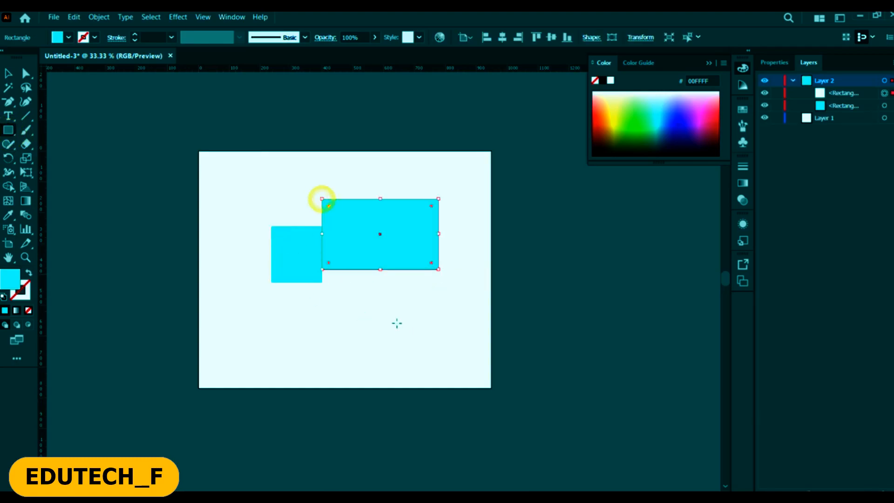
drag(386, 310, 266, 322)
Move the small cyan rectangle down toward the thin bar and fill it with yellow (FFFF00).
click(7, 73)
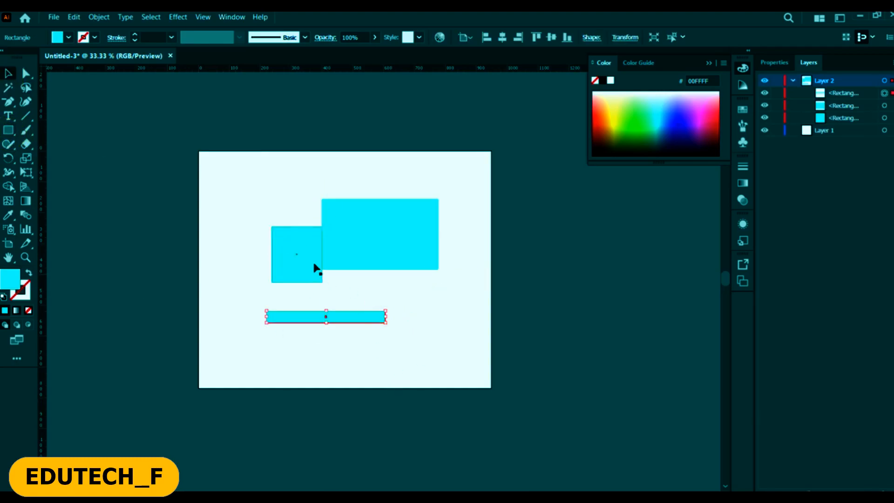
drag(315, 259, 310, 278)
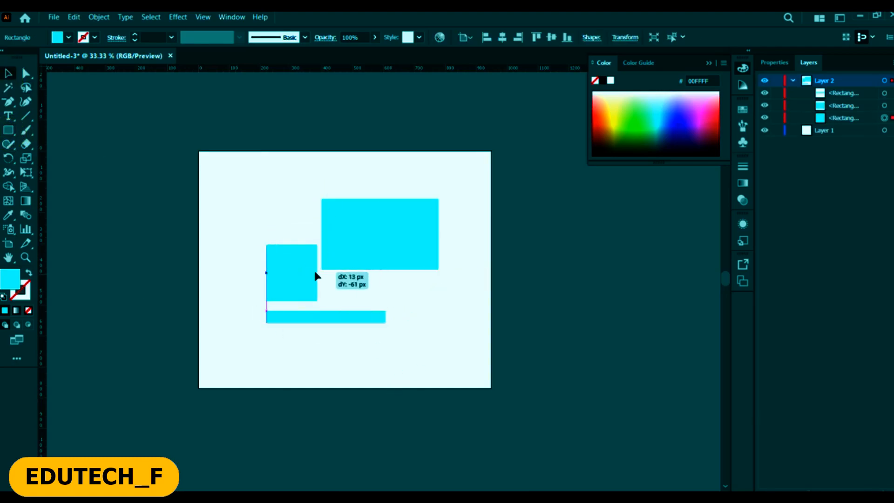
click(58, 39)
click(65, 59)
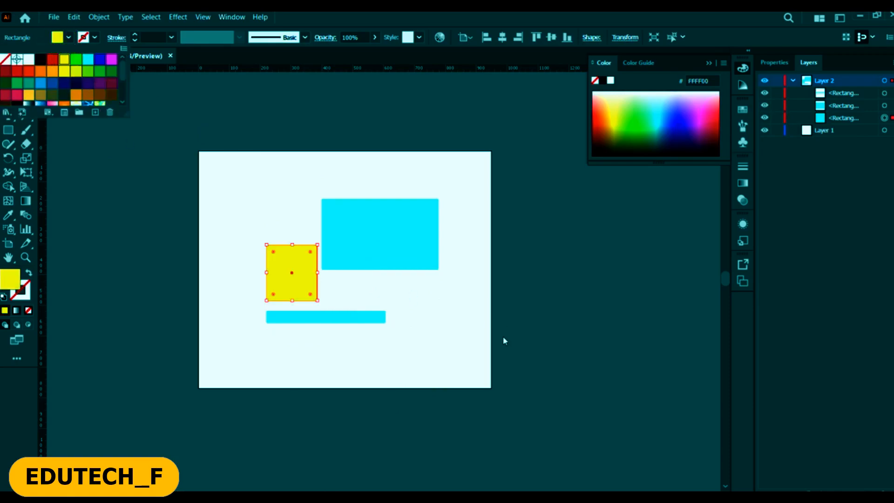
click(504, 342)
Rotate and resize the thin bar to about 200 × 131 px, overlapping the yellow rectangle, and fill it with green (00FF00).
drag(381, 321, 325, 329)
drag(385, 354, 343, 314)
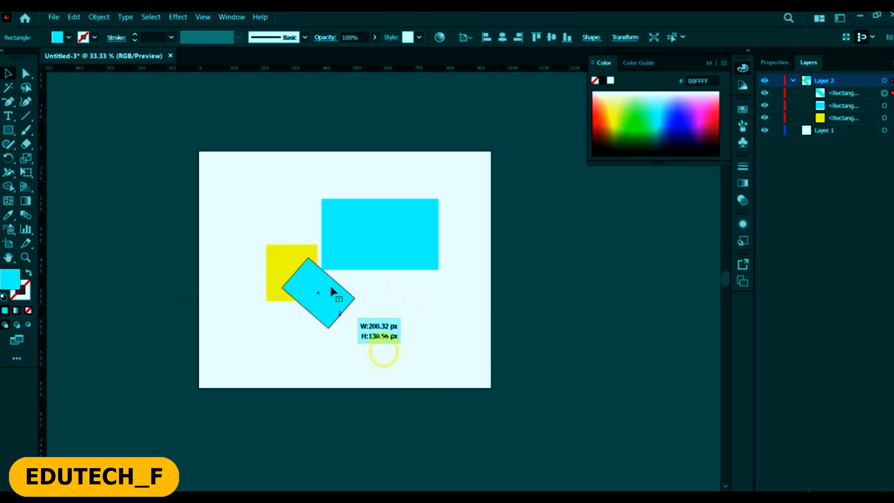
click(68, 37)
click(76, 59)
Shrink the cyan rectangle and move it about 40 px left and 60 px down, behind the green one.
click(380, 236)
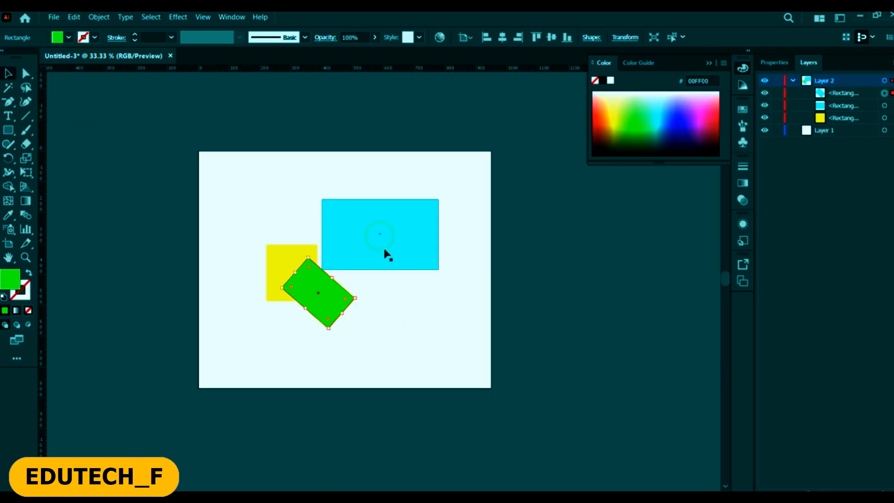
drag(385, 249, 380, 266)
drag(434, 287, 410, 275)
drag(344, 248, 331, 266)
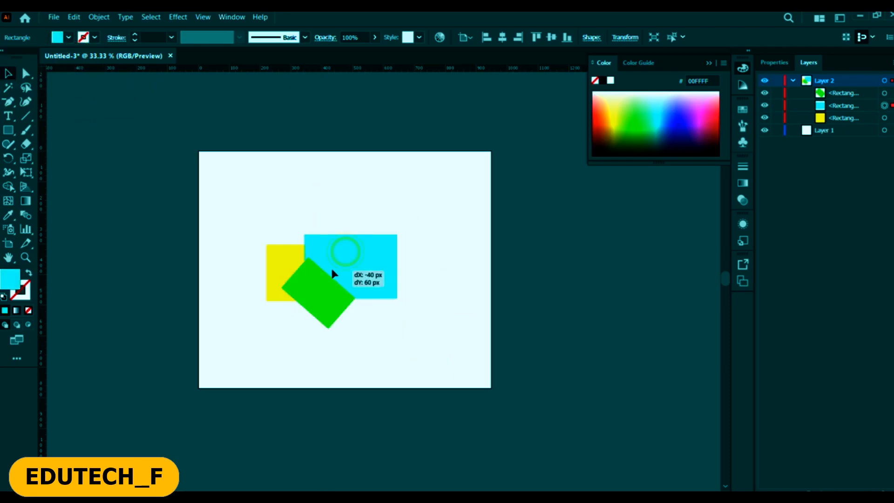
click(118, 170)
Draw a large rectangle covering the three shapes and fill it with dark magenta (9E005D).
click(10, 128)
mouse_move(240, 190)
mouse_down()
mouse_move(330, 299)
mouse_move(448, 358)
mouse_up()
click(69, 37)
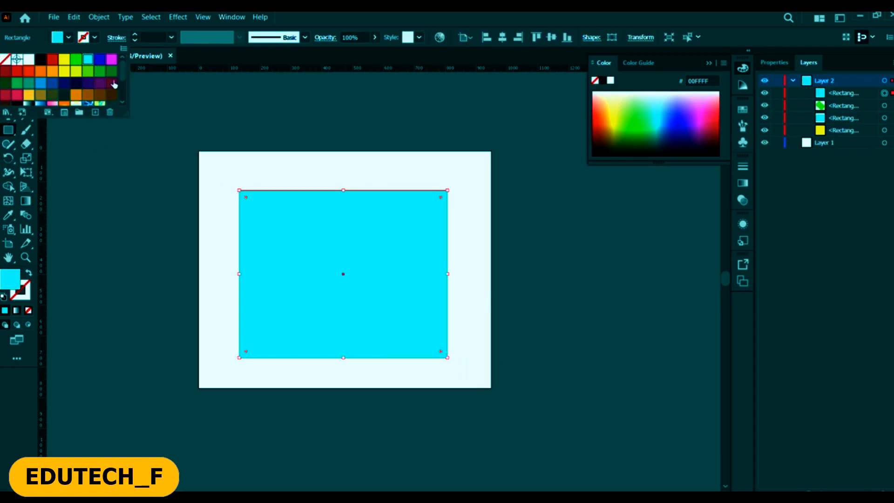
click(112, 82)
click(470, 14)
click(10, 74)
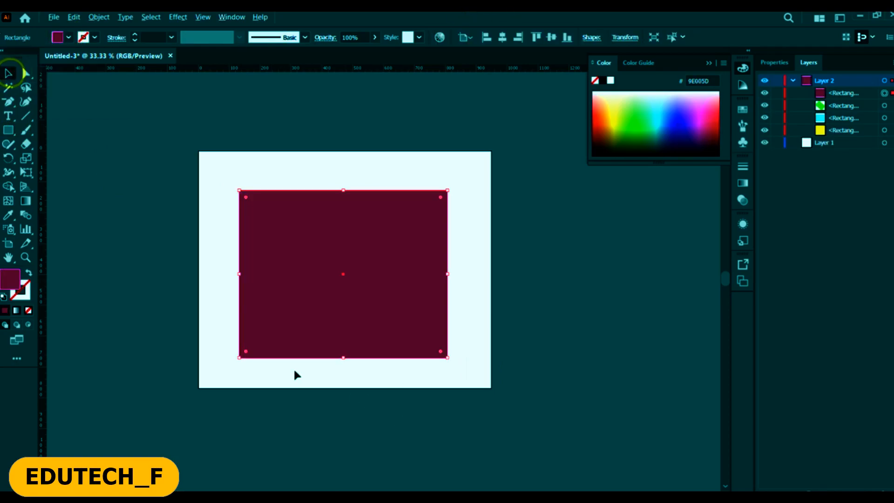
Set the large magenta rectangle's opacity to 49%.
key(ctrl+equal)
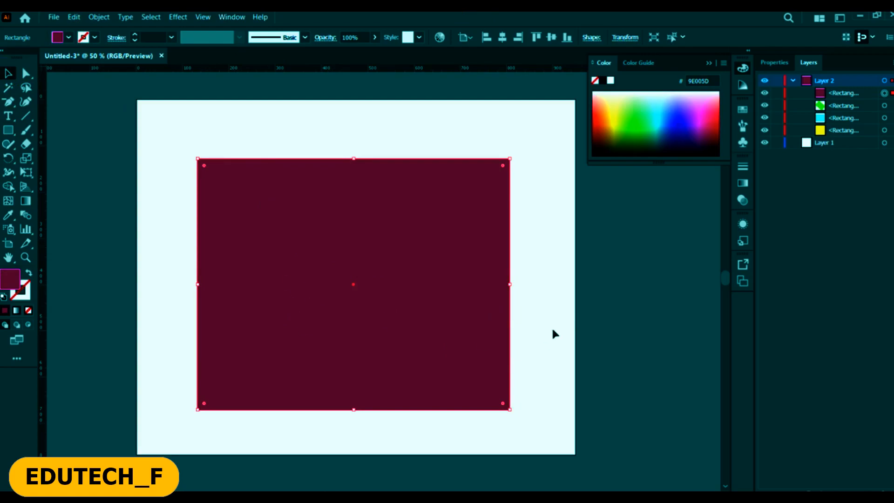
click(580, 312)
click(418, 379)
click(375, 37)
click(344, 51)
drag(344, 51, 351, 51)
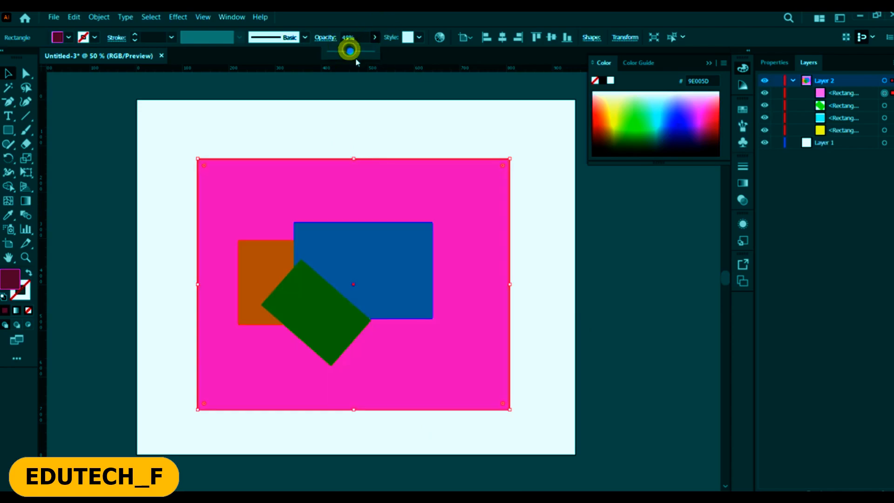
Move the translucent rectangle slightly left and try to select the shapes beneath it.
mouse_move(478, 288)
mouse_down()
mouse_move(461, 276)
mouse_move(460, 286)
mouse_up()
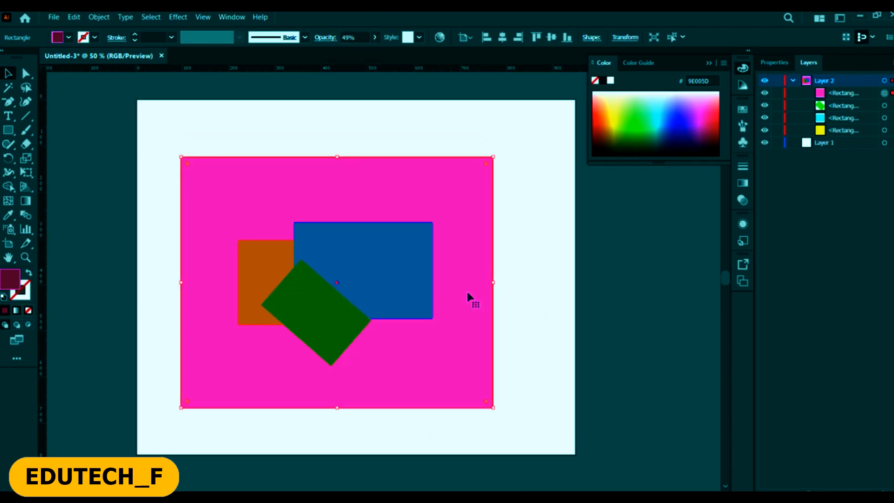
scroll(529, 326, left, 1)
click(596, 333)
click(461, 181)
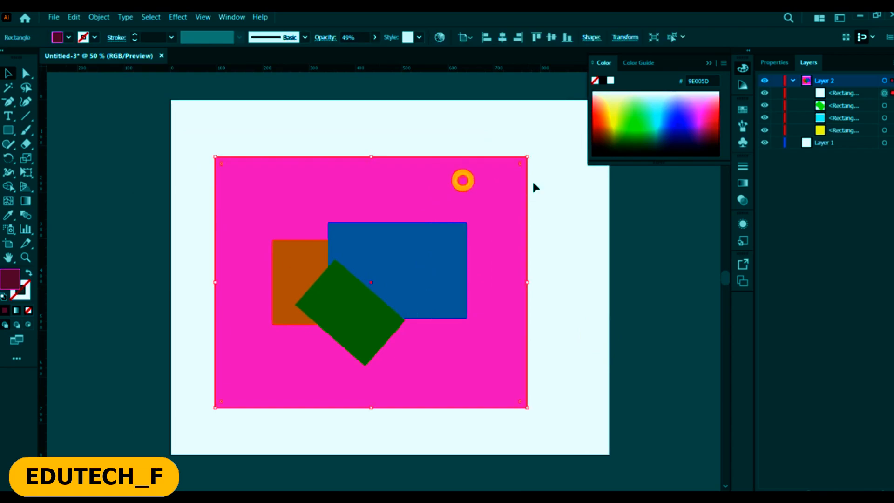
click(395, 310)
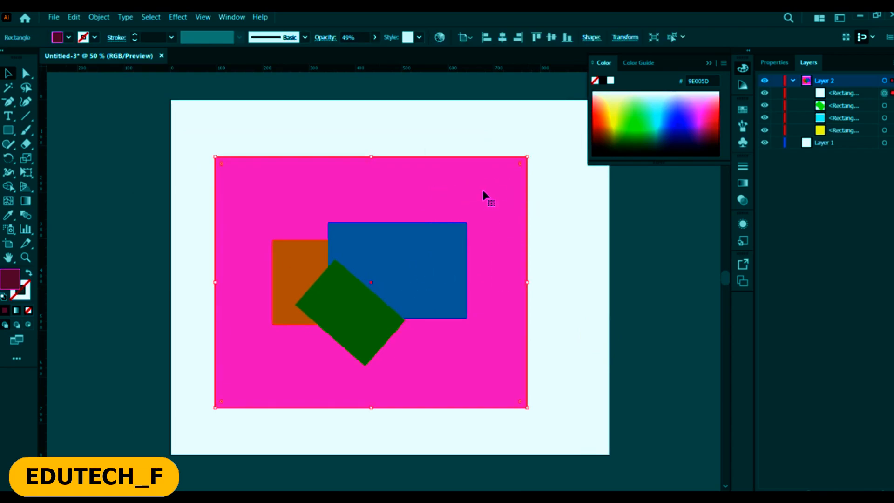
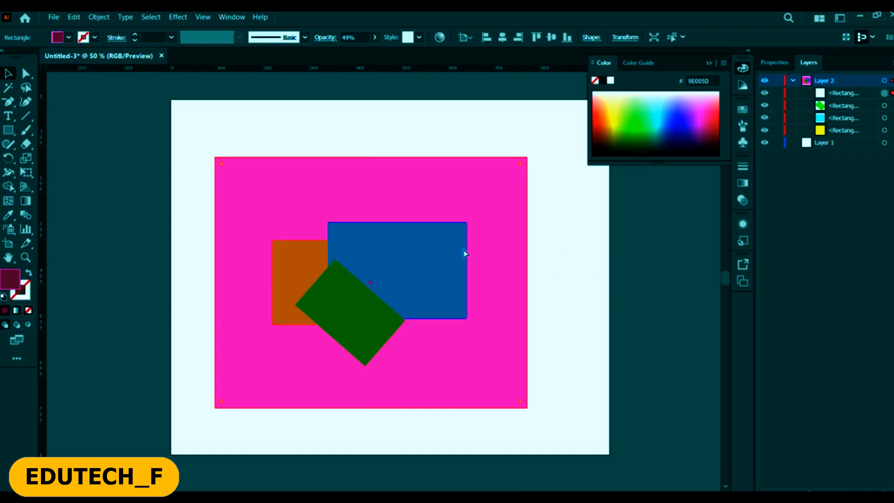
Select the cyan-filled rectangle beneath the translucent one by its edge and stretch it to the right and downward.
scroll(463, 210, down, 2)
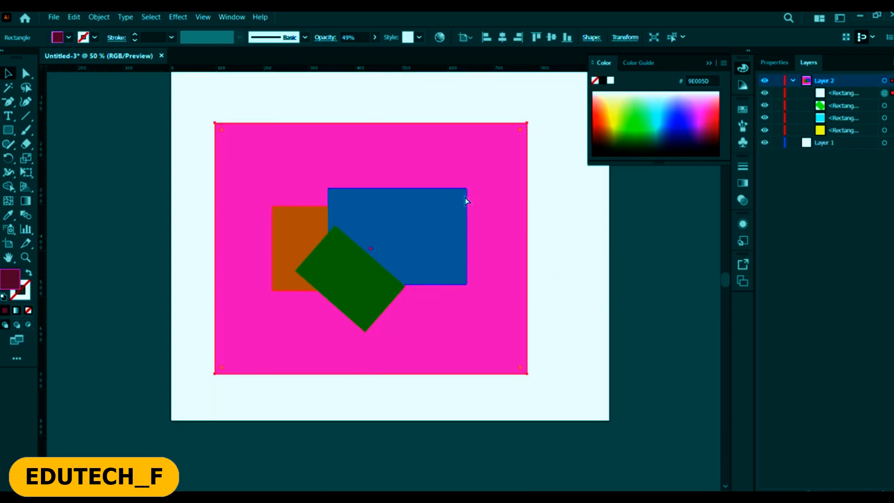
click(614, 270)
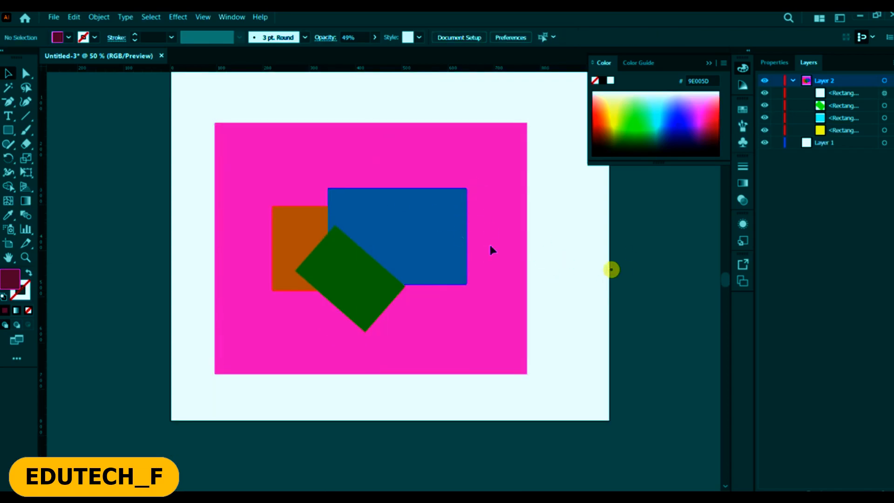
click(464, 228)
click(465, 230)
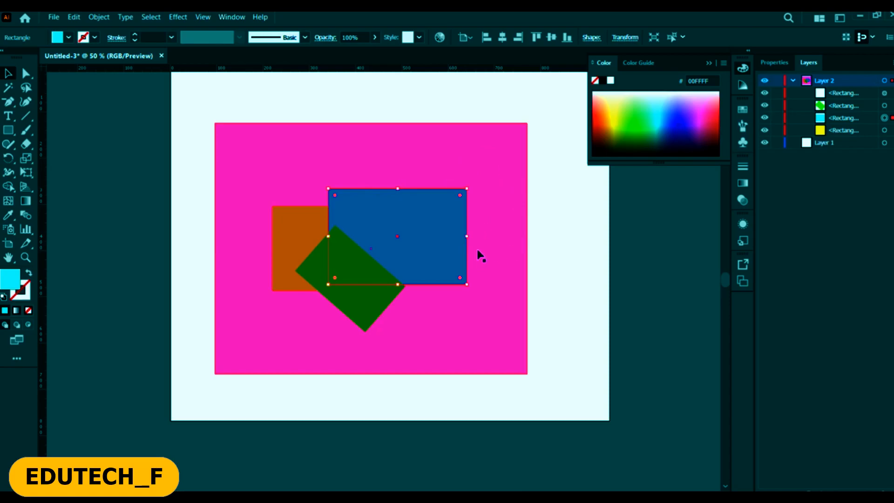
drag(467, 236, 489, 236)
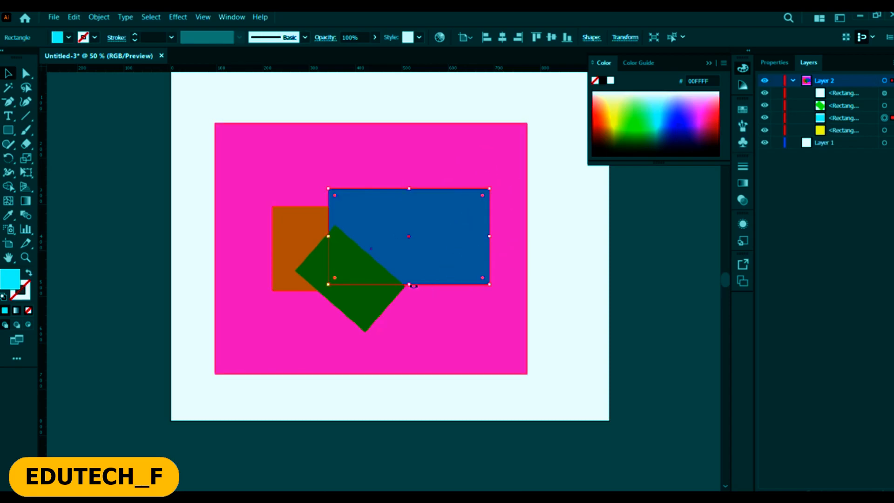
drag(409, 285, 482, 315)
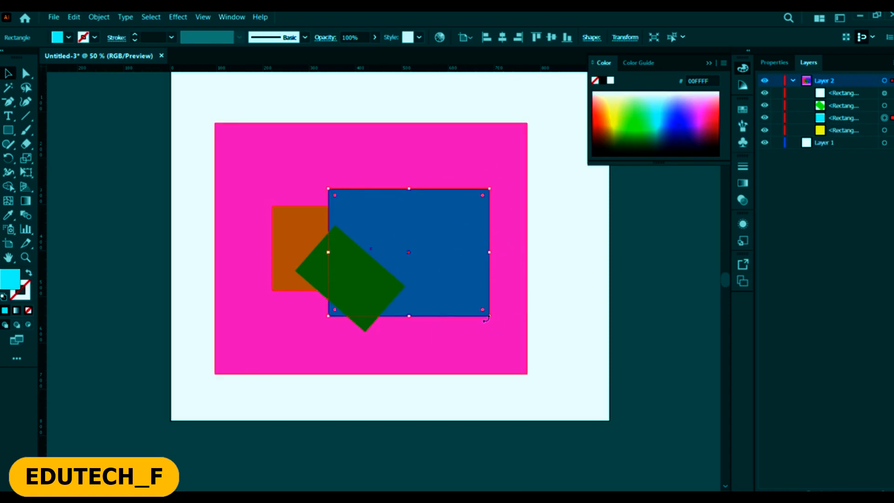
Reselect the cyan-filled rectangle by its edge and move it upward, and shift the translucent magenta rectangle slightly left.
click(493, 322)
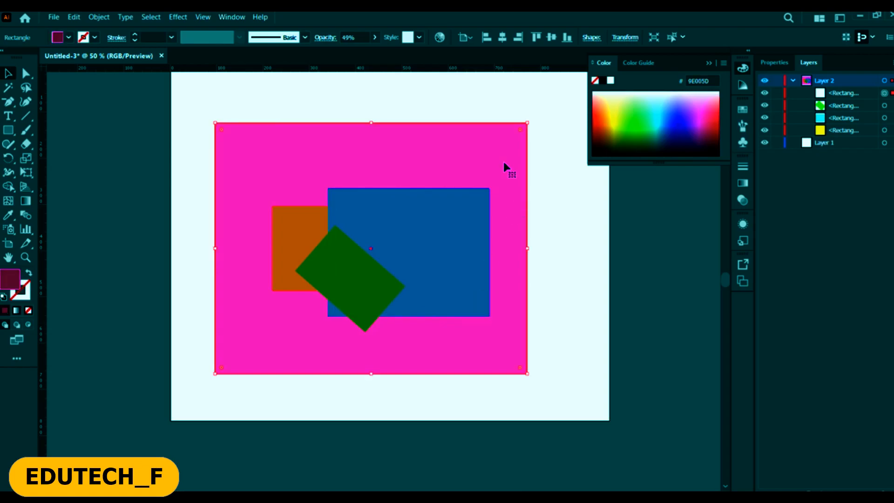
click(481, 229)
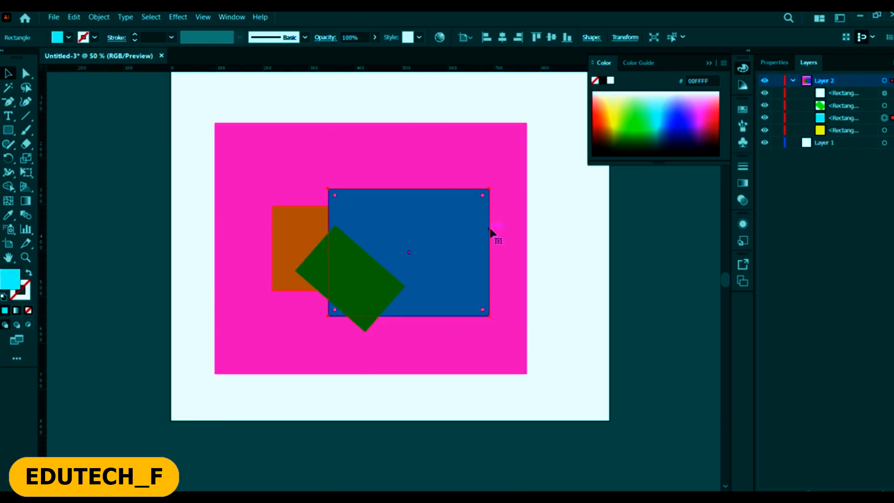
mouse_move(490, 189)
mouse_down()
mouse_move(487, 218)
mouse_move(457, 168)
mouse_move(503, 207)
mouse_move(497, 192)
mouse_up()
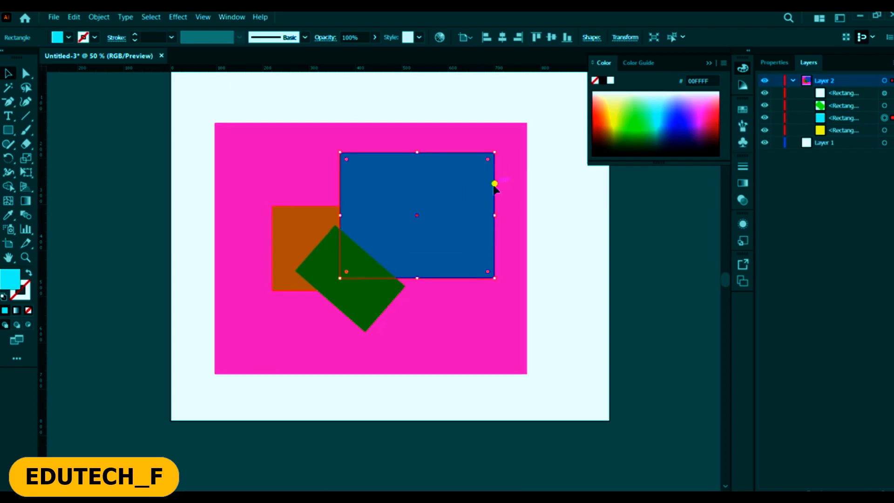
mouse_move(493, 149)
mouse_down()
mouse_move(495, 237)
mouse_move(484, 162)
mouse_up()
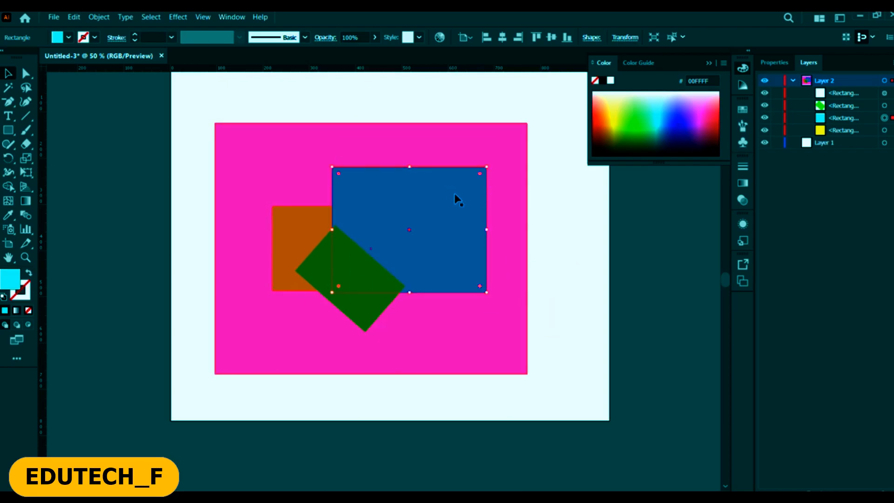
drag(467, 204, 462, 204)
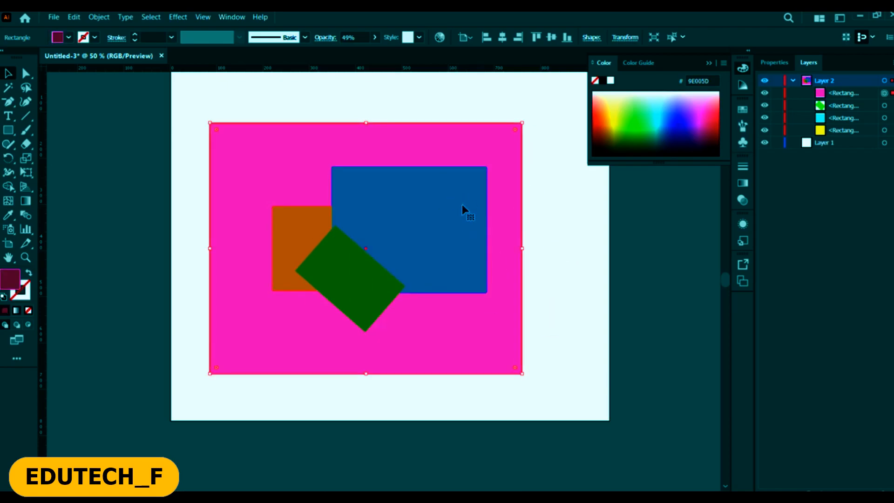
Select the cyan-filled rectangle beneath the magenta one by its edge, narrow it from its left side and reposition it slightly.
ctrl+click(485, 196)
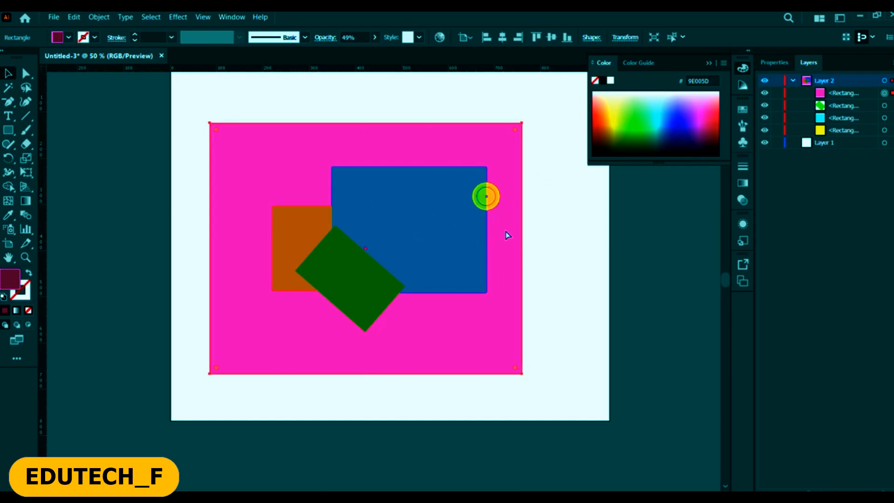
click(484, 201)
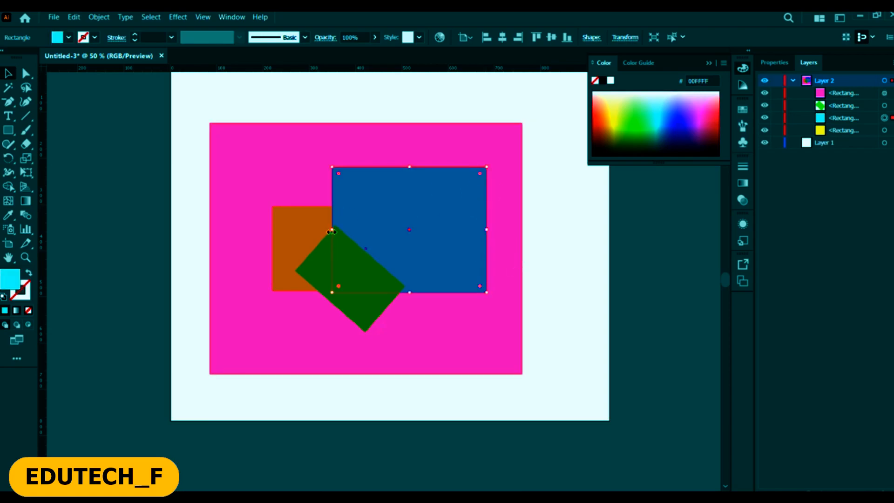
drag(332, 231, 398, 170)
click(397, 165)
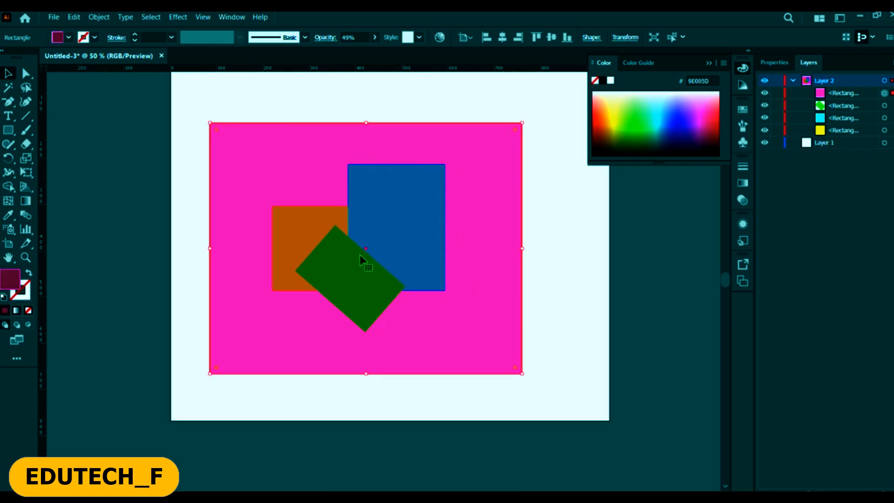
Shear the cyan-filled rectangle by 73° along the horizontal axis.
ctrl+click(347, 209)
right_click(347, 212)
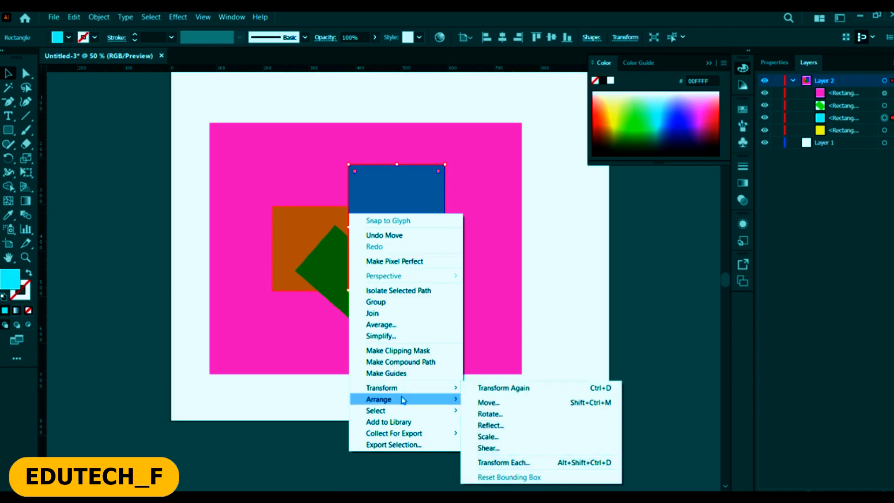
mouse_move(410, 388)
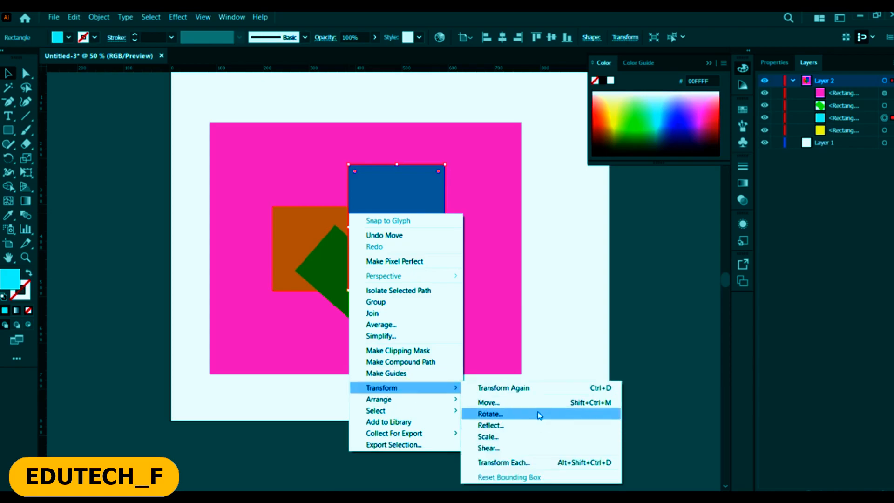
click(518, 448)
drag(446, 140, 577, 172)
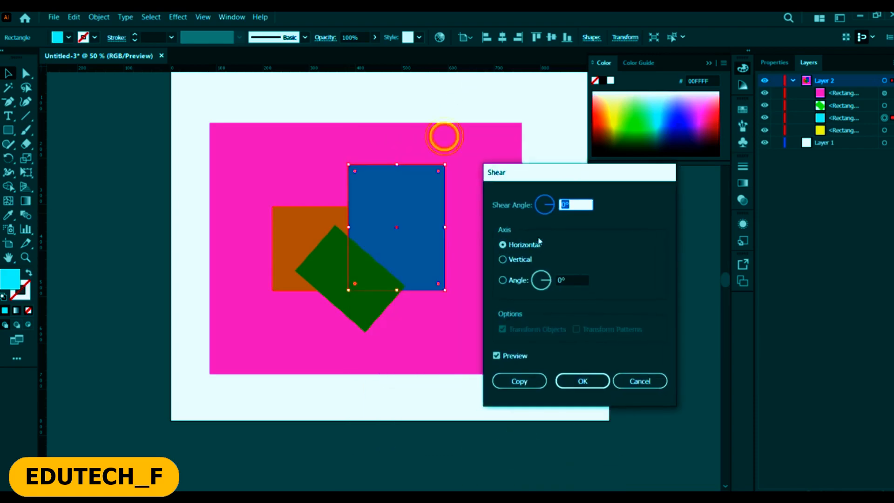
text(73)
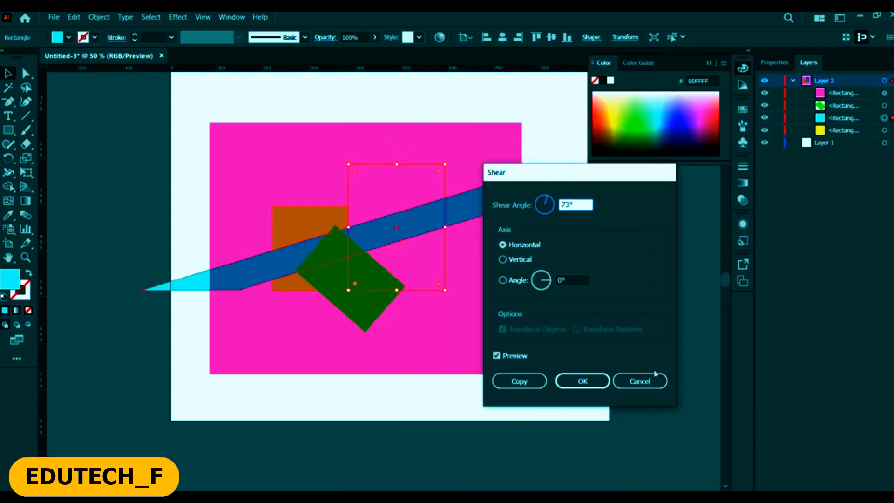
click(580, 381)
scroll(463, 215, down, 4)
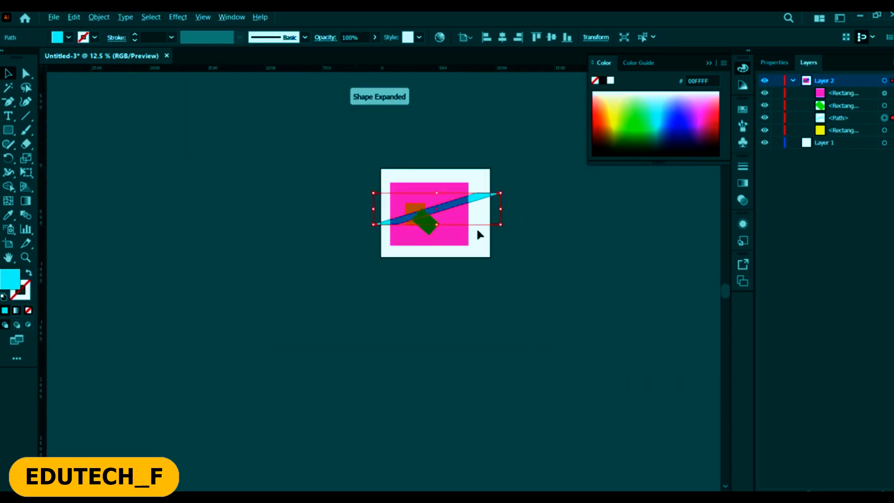
Delete the sheared cyan shape and the translucent magenta rectangle, and select the remaining yellow and green rectangles.
scroll(477, 233, up, 3)
key(Delete)
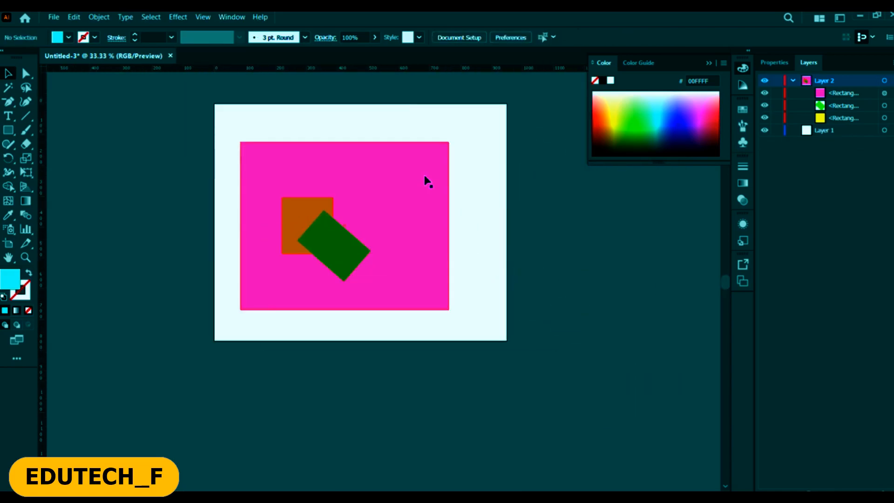
scroll(427, 181, up, 2)
click(371, 282)
key(ctrl+z)
key(ctrl+z)
key(ctrl+z)
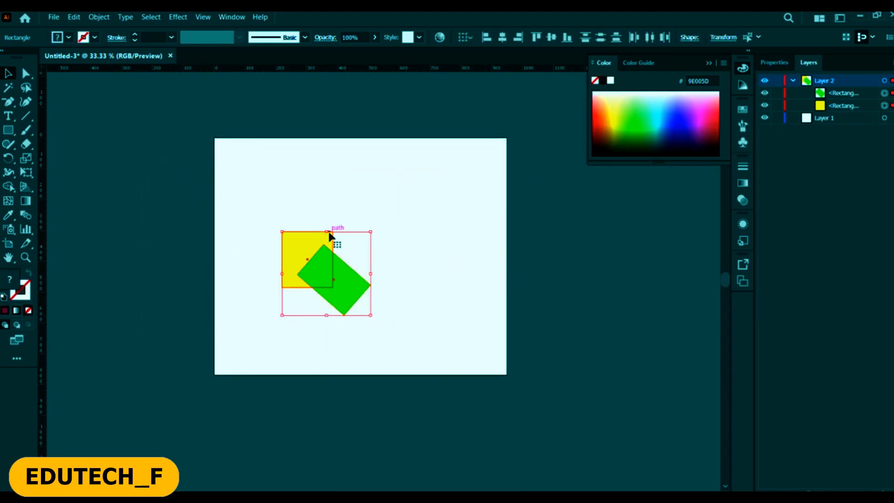